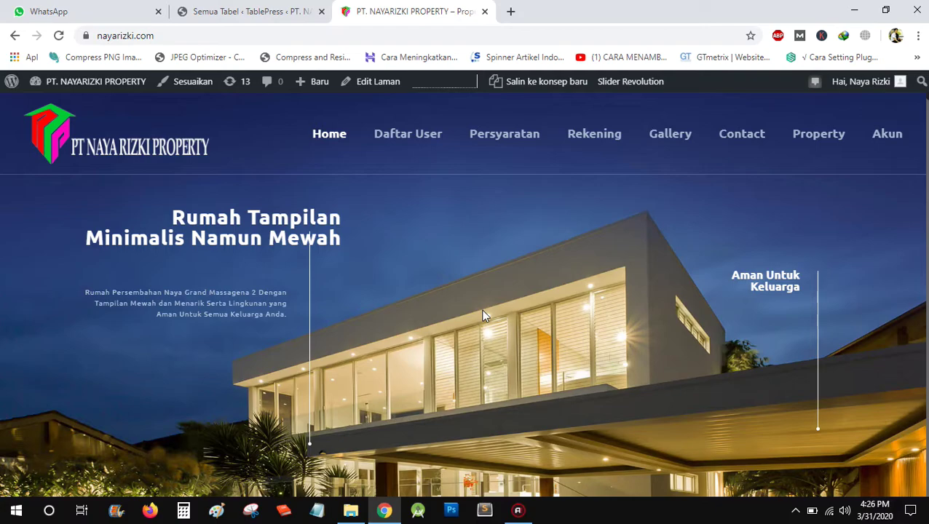
Step: Open the User UT page from the site's Daftar User entries in a separate browser tab and switch to it
mouse_move(404, 170)
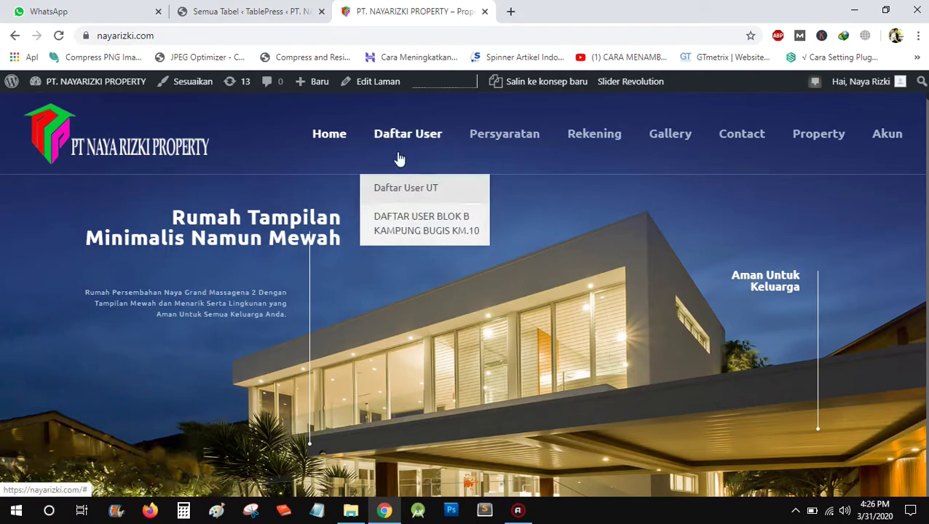
mouse_move(411, 143)
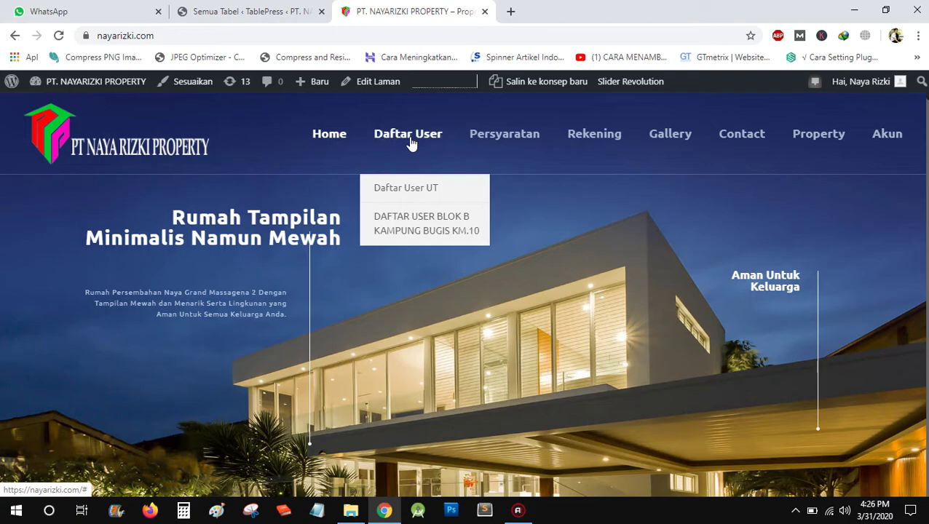
right_click(398, 191)
left_click(409, 194)
left_click(539, 9)
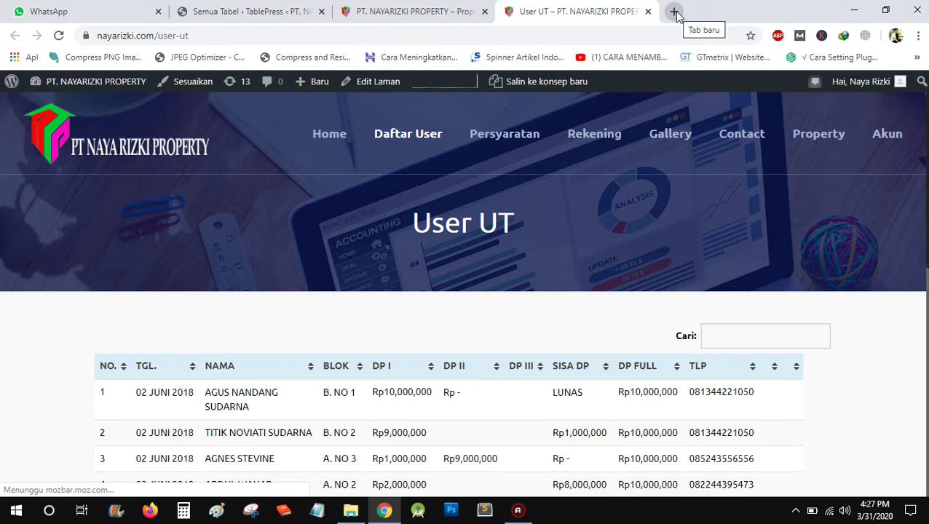
Step: Open the WordPress dashboard at nayarizki.com/wp-admin in a new browser tab and dismiss the Jetpack performance notice
left_click(676, 13)
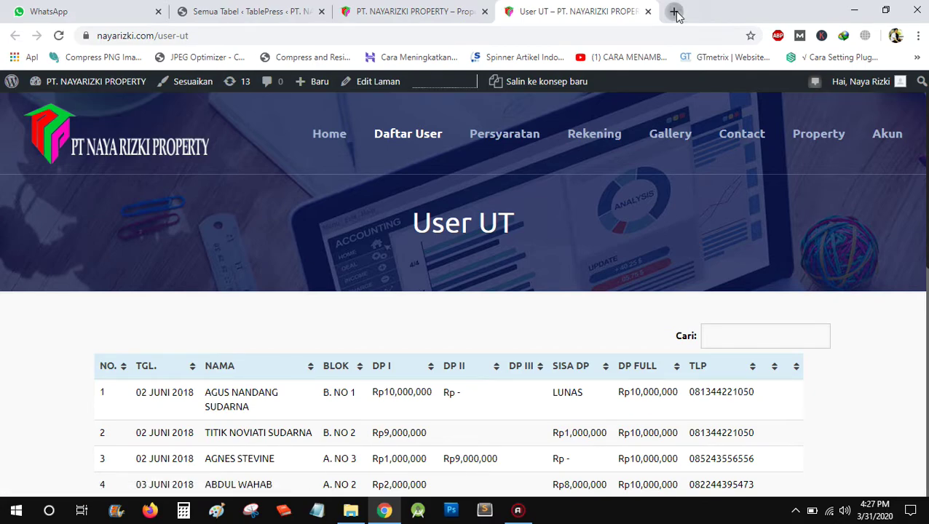
type("nayarizki.com")
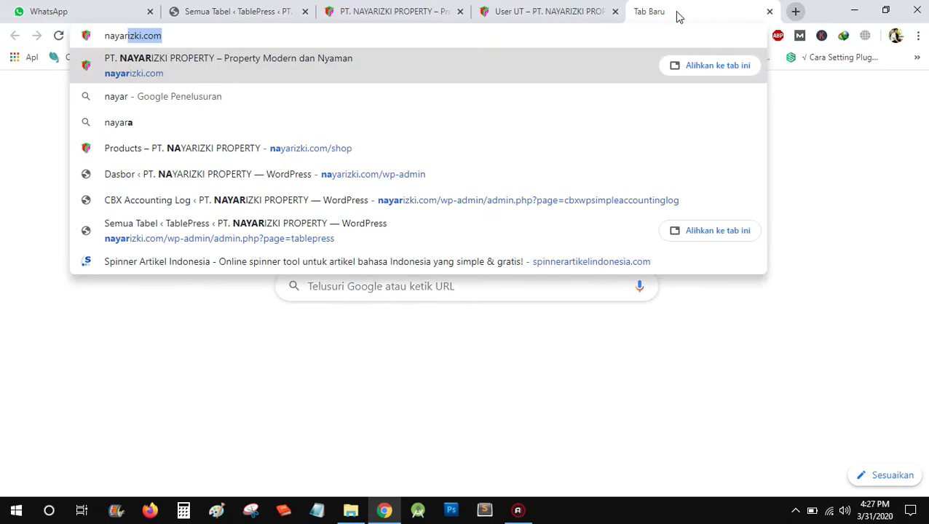
type("/")
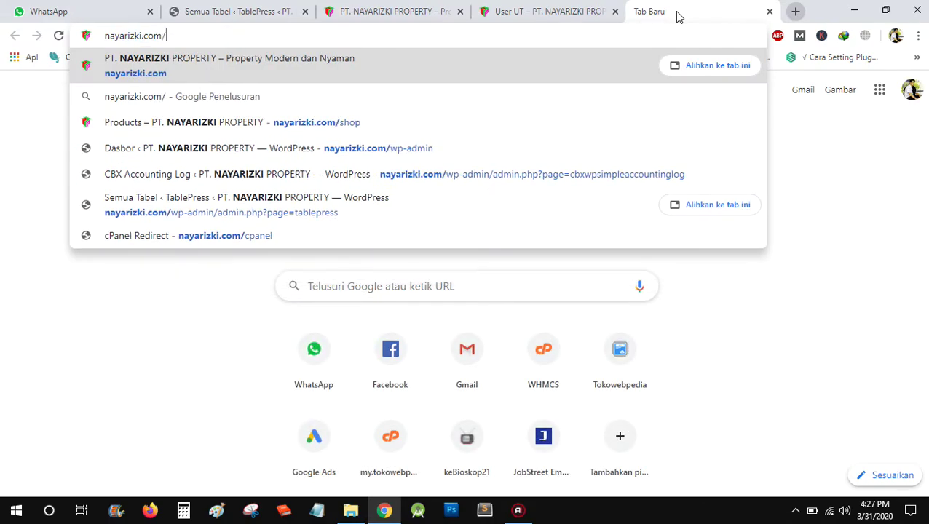
type("wp-admin")
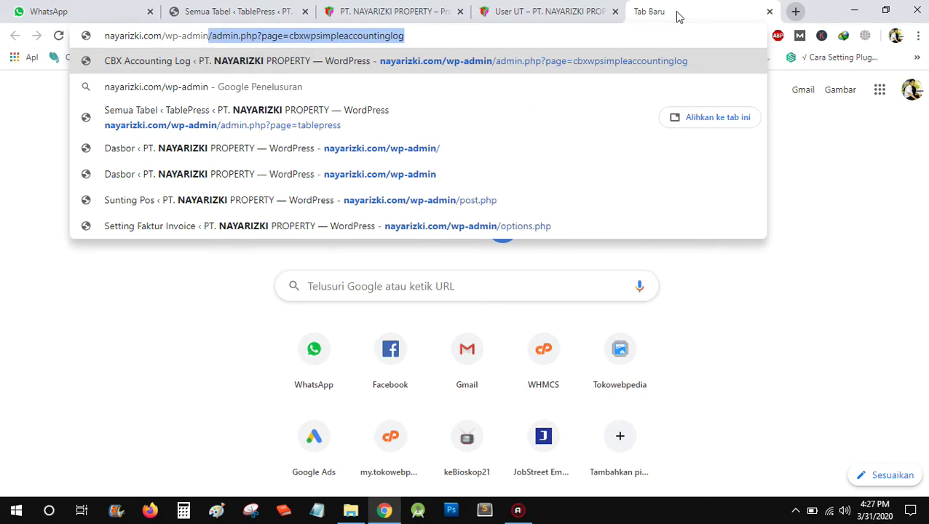
key("Delete")
key("Return")
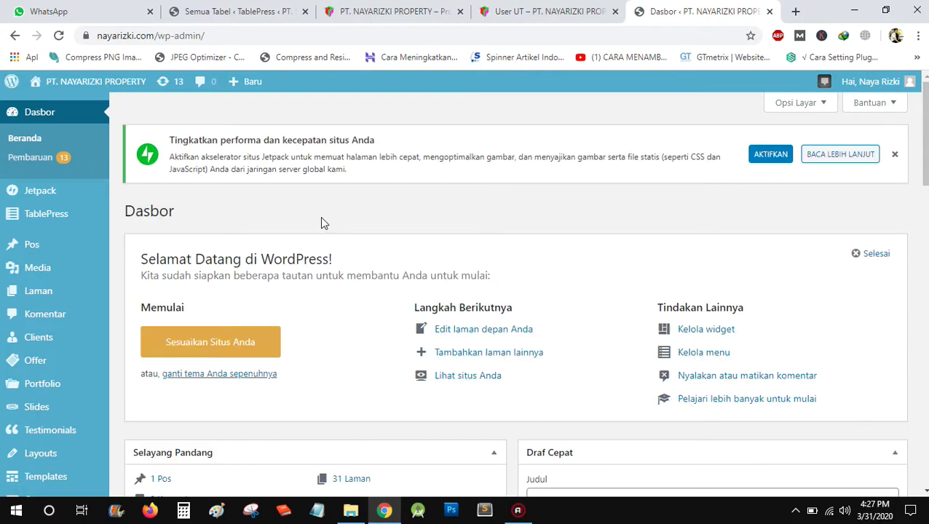
left_click(894, 158)
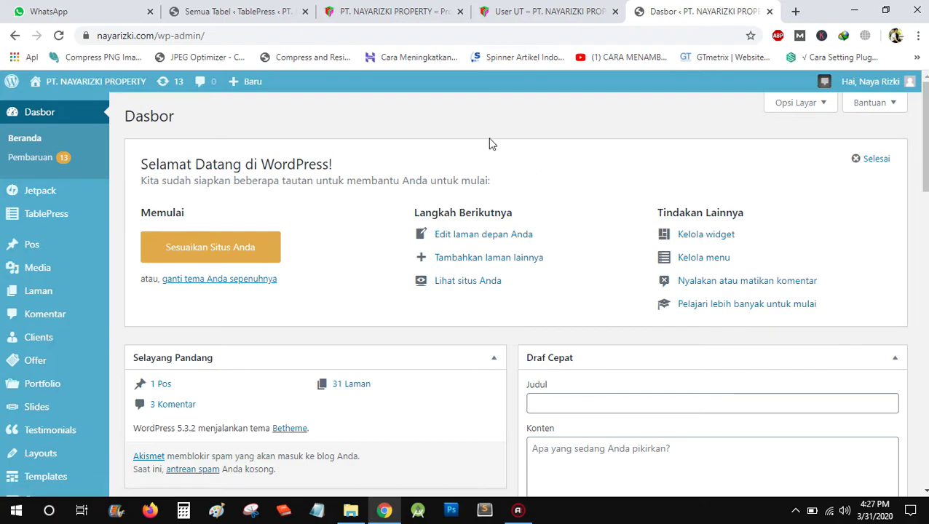
Step: Switch to the published User UT page and review its table of customer entries
left_click(491, 7)
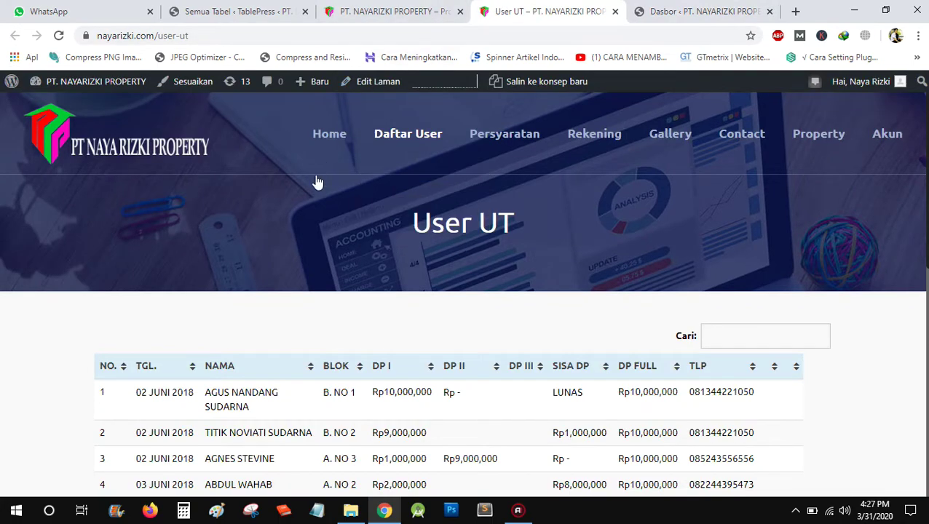
scroll(275, 276, "down", 1)
scroll(276, 280, "down", 1)
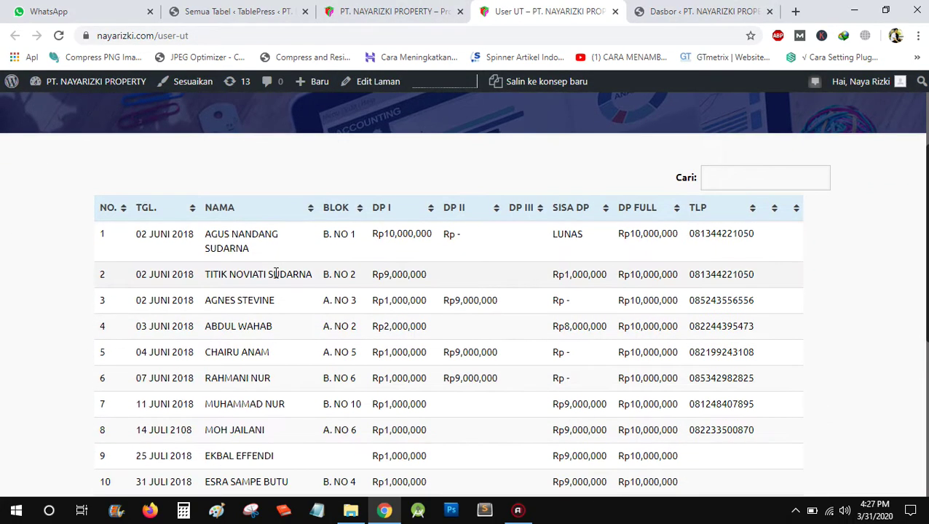
scroll(242, 222, "down", 1)
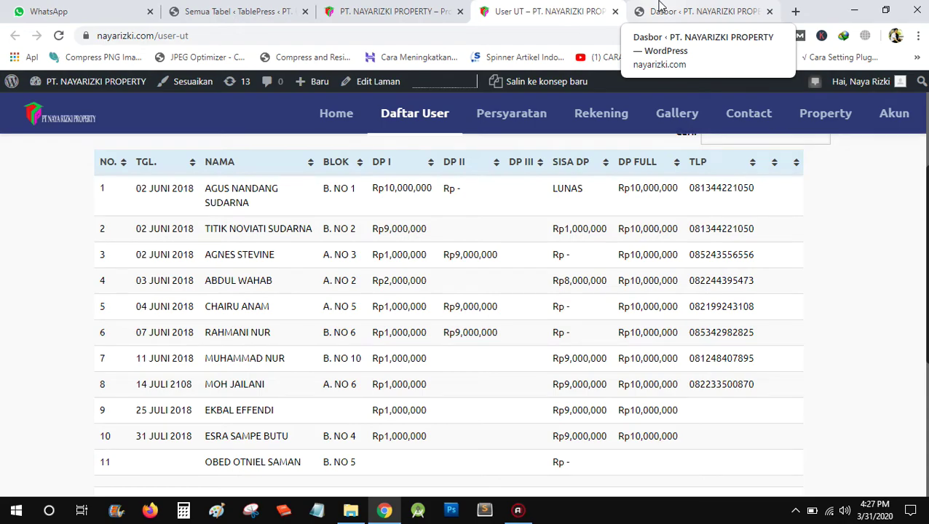
Step: Return to the WordPress dashboard and open the User UT table for editing in TablePress
left_click(659, 10)
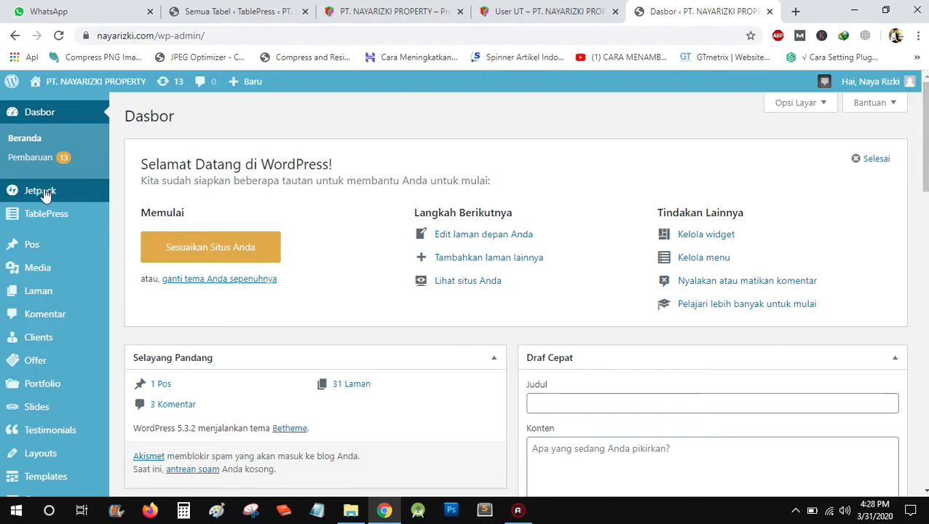
mouse_move(36, 215)
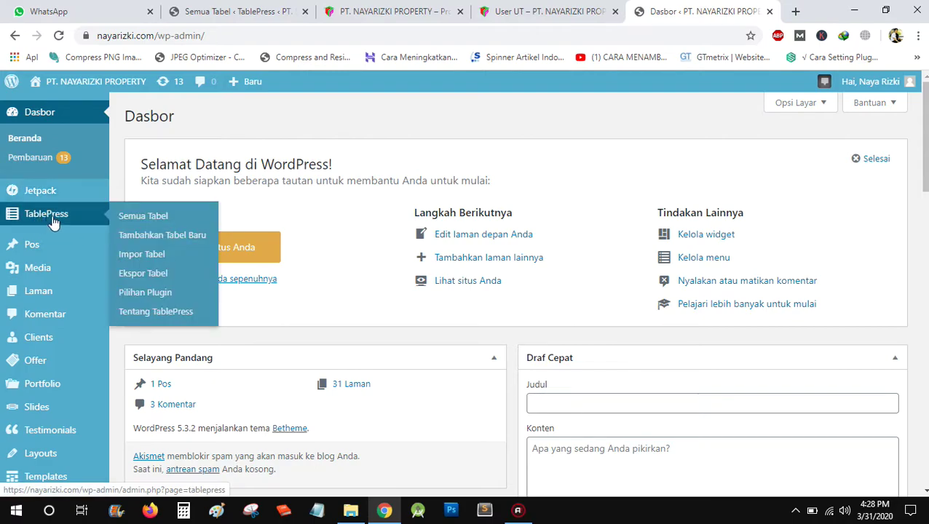
left_click(40, 218)
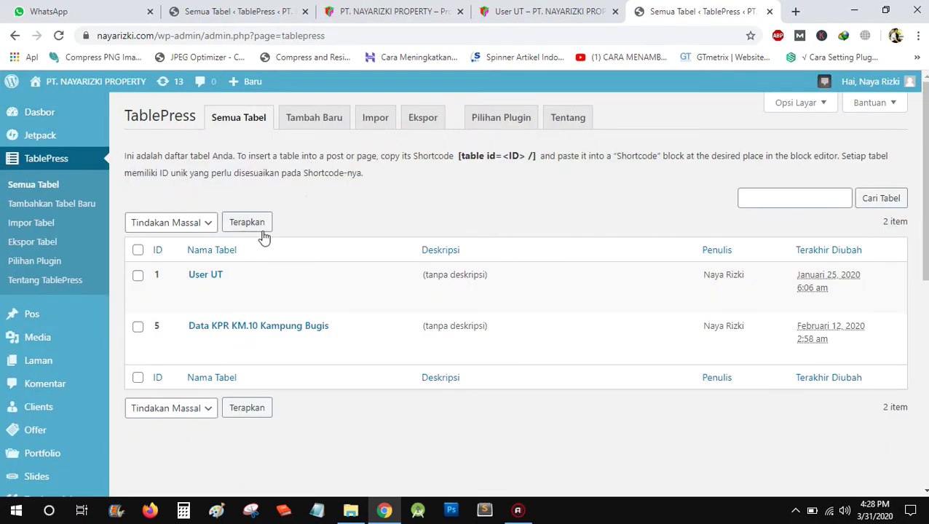
mouse_move(213, 280)
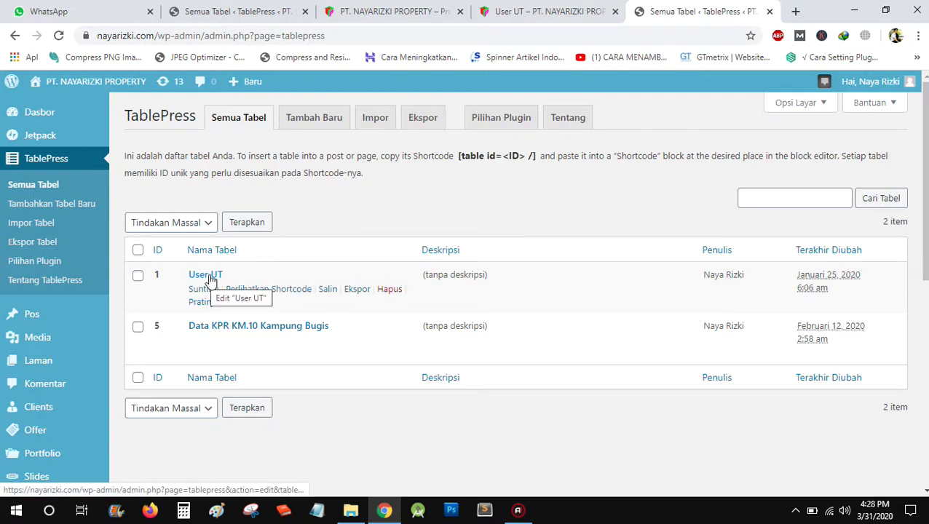
left_click(207, 279)
left_click(208, 278)
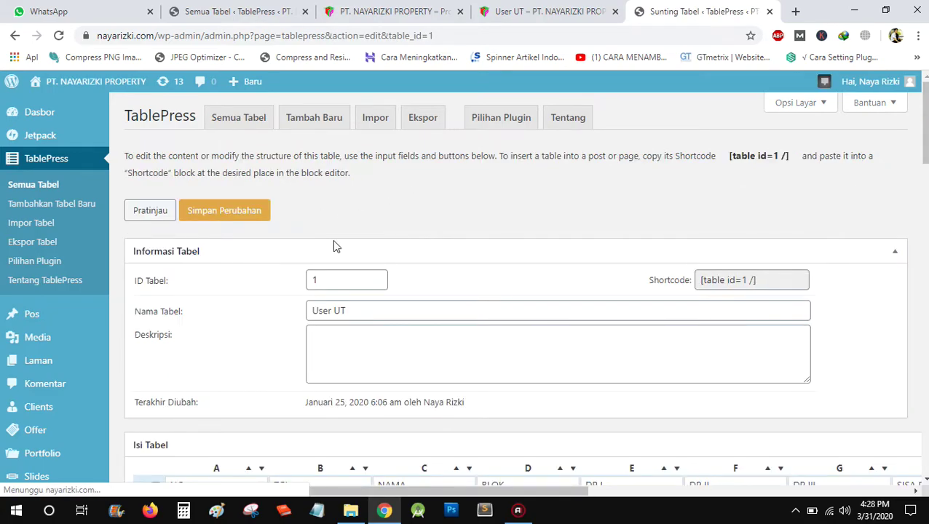
Step: Compare the table contents in the editor with the published User UT page, enlarging the name cell in row 2
scroll(306, 258, "down", 2)
scroll(230, 275, "up", 2)
scroll(230, 274, "down", 3)
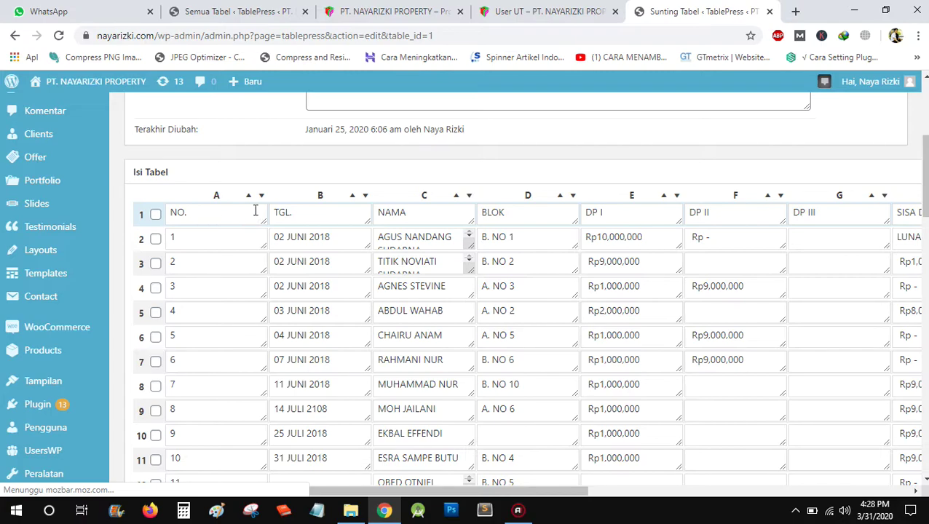
left_click(538, 11)
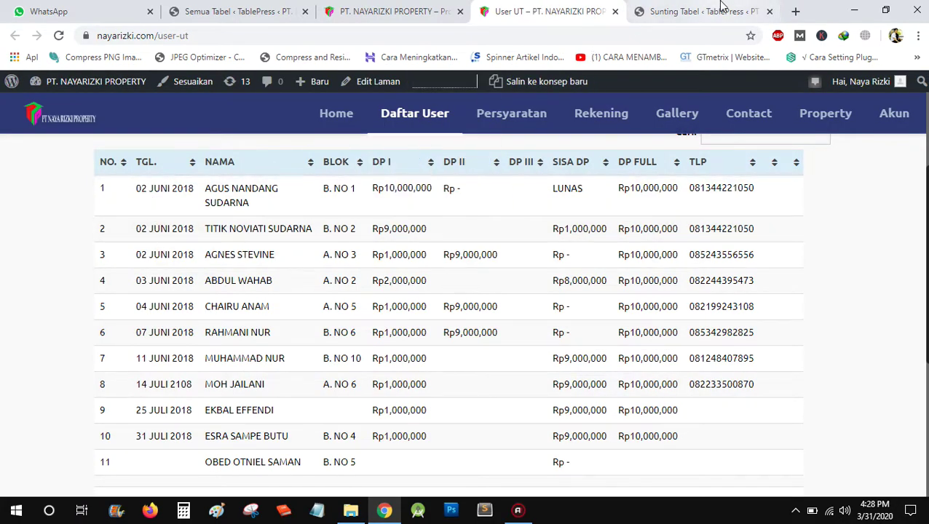
left_click(692, 13)
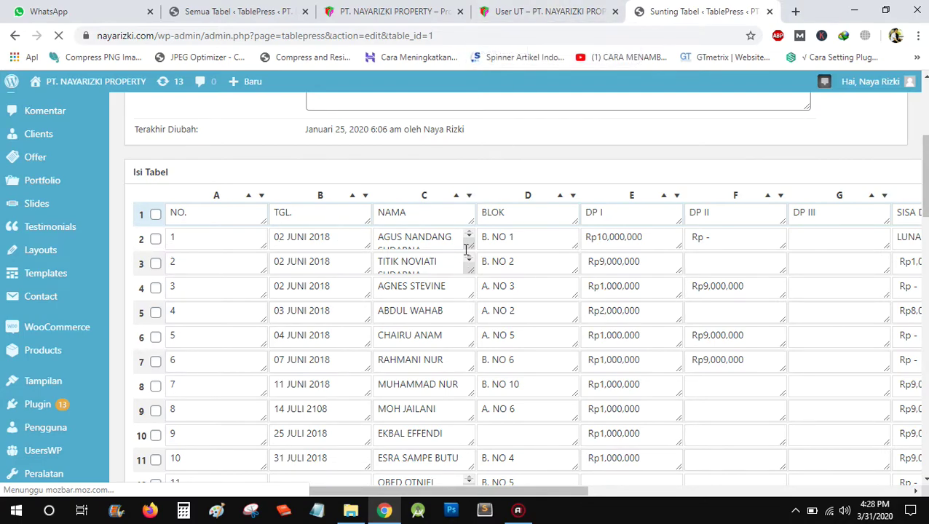
left_click_drag(473, 267, 474, 270)
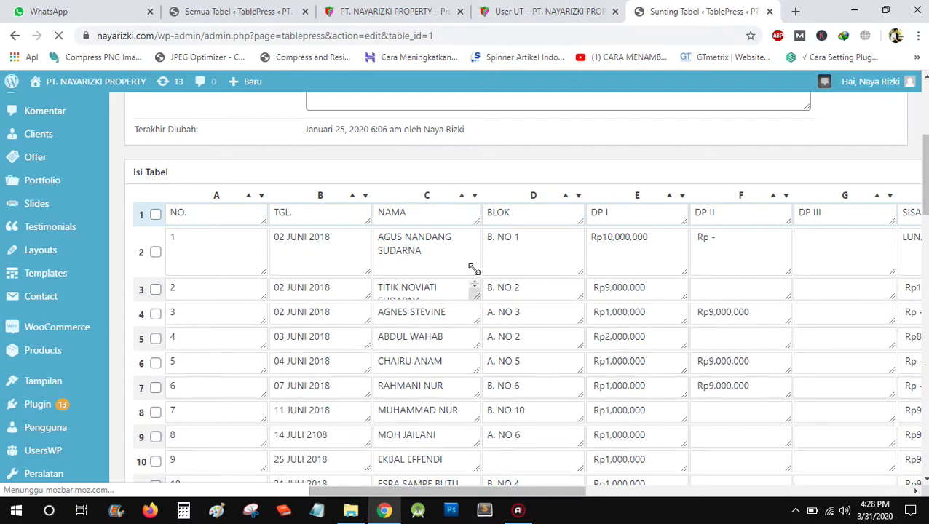
left_click(551, 9)
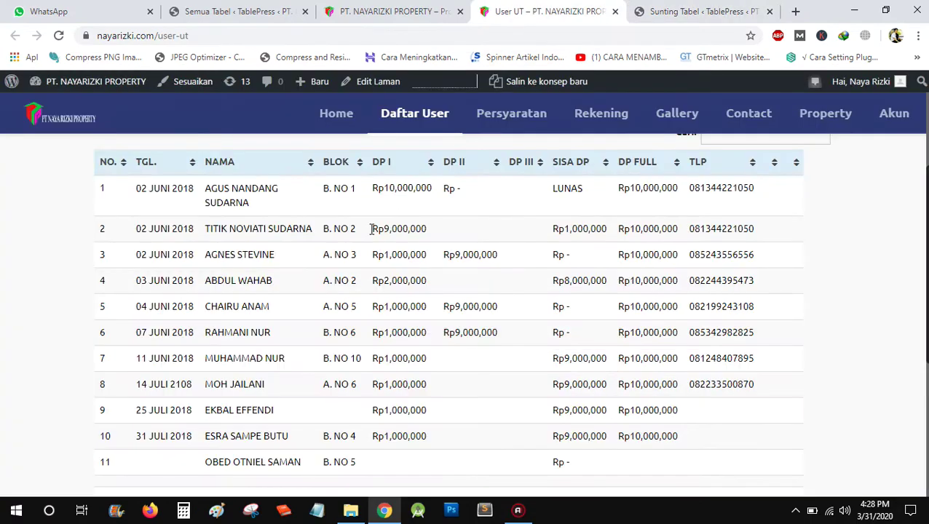
left_click(676, 8)
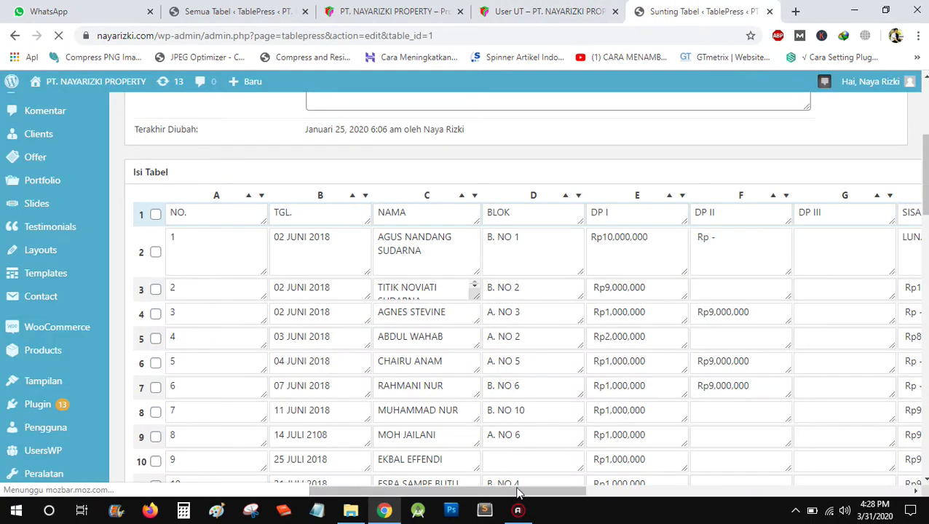
Step: Go through the cells of row 2 in the table content, from the number to the DP III column
left_click_drag(514, 490, 439, 470)
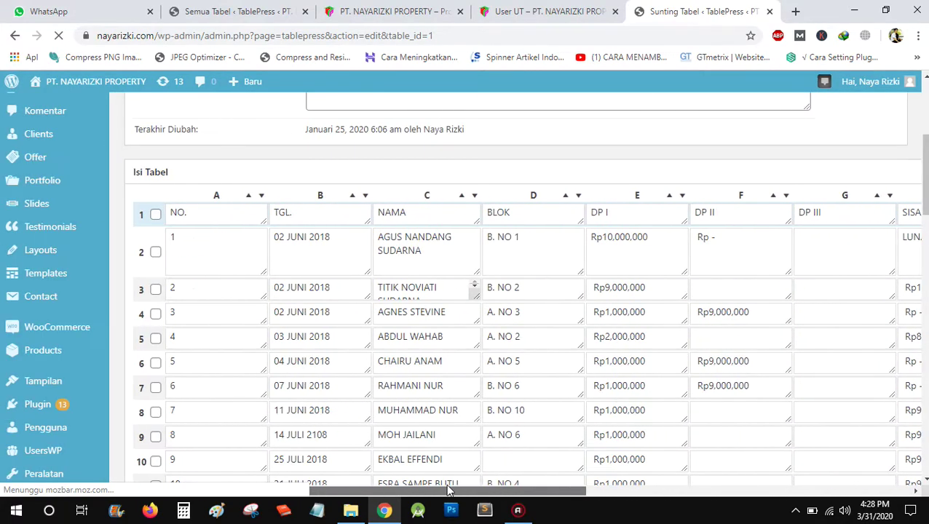
left_click(295, 249)
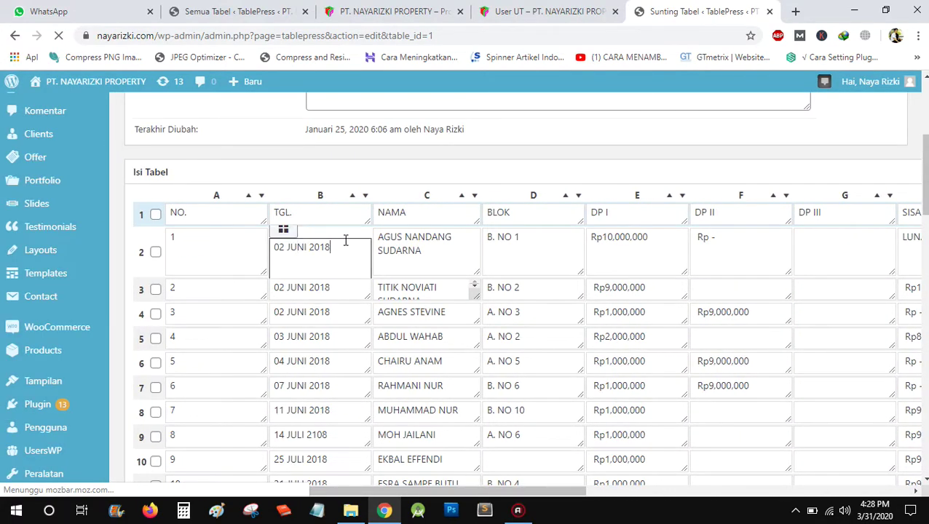
left_click(232, 240)
left_click(342, 250)
left_click(430, 248)
left_click(530, 252)
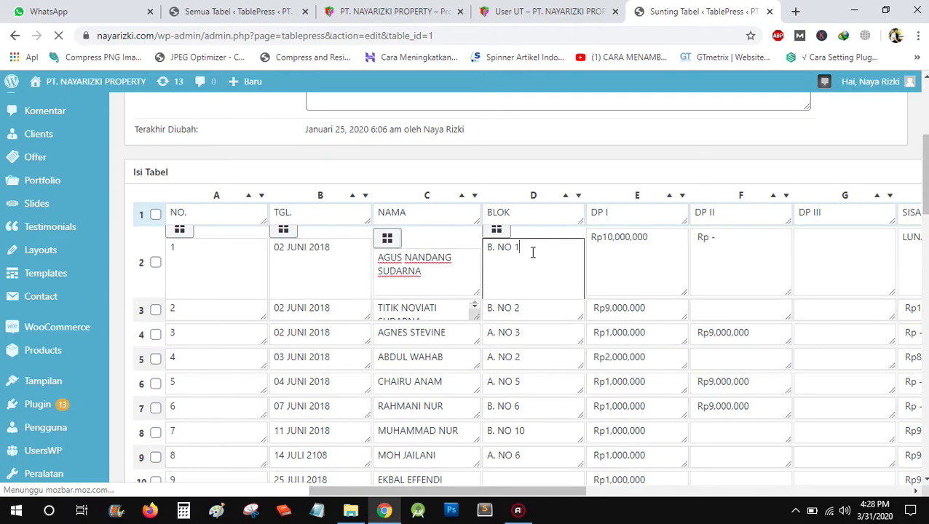
left_click(669, 258)
left_click(740, 253)
left_click(838, 249)
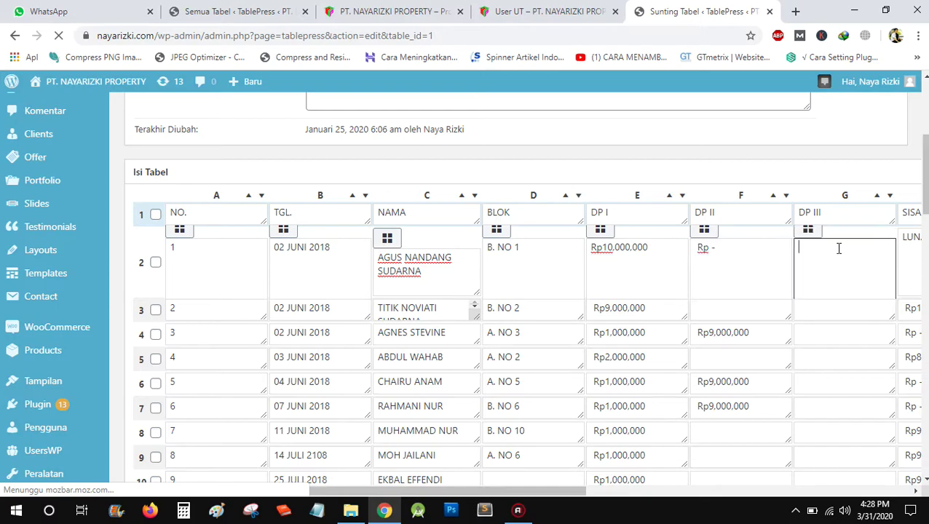
left_click(740, 248)
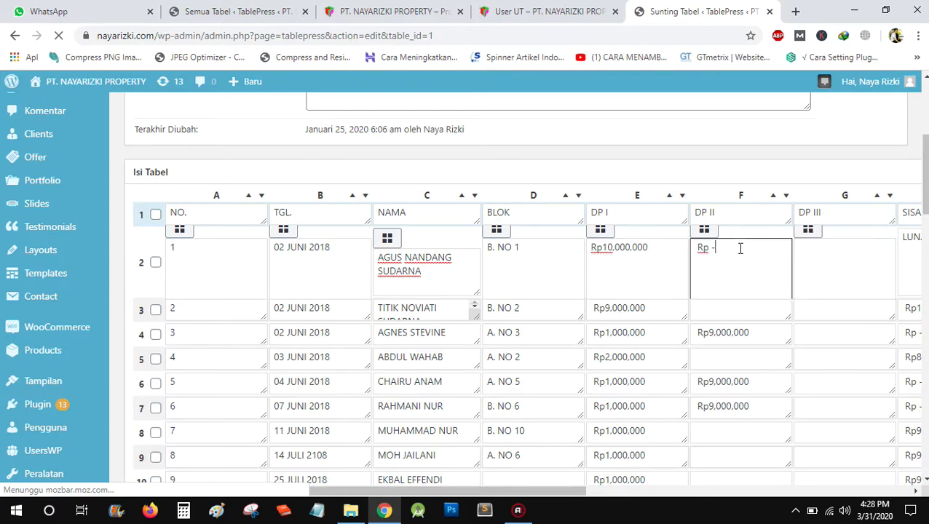
Step: Examine the rest of the table editor, including the empty rows, table manipulation tools, DataTables options and save controls
scroll(740, 248, "up", 2)
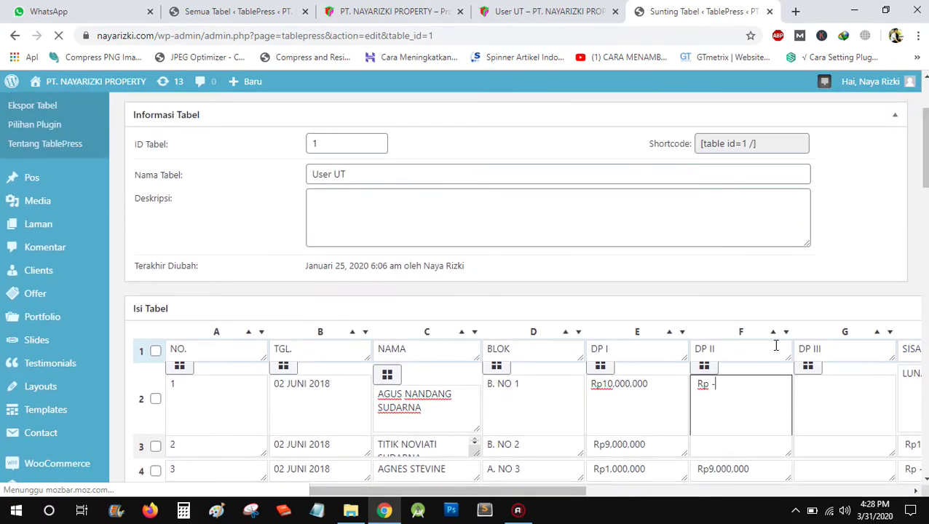
scroll(777, 346, "down", 2)
scroll(326, 314, "down", 6)
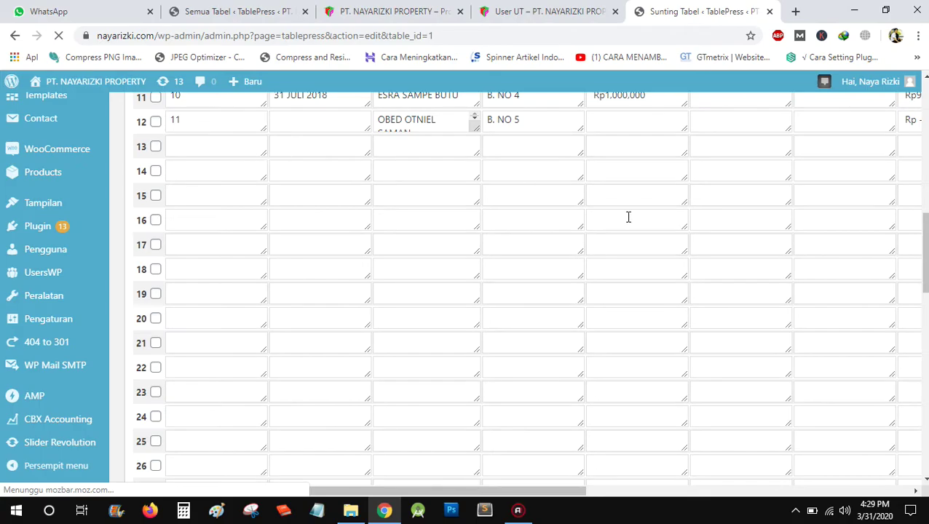
scroll(626, 215, "down", 2)
scroll(632, 233, "up", 10)
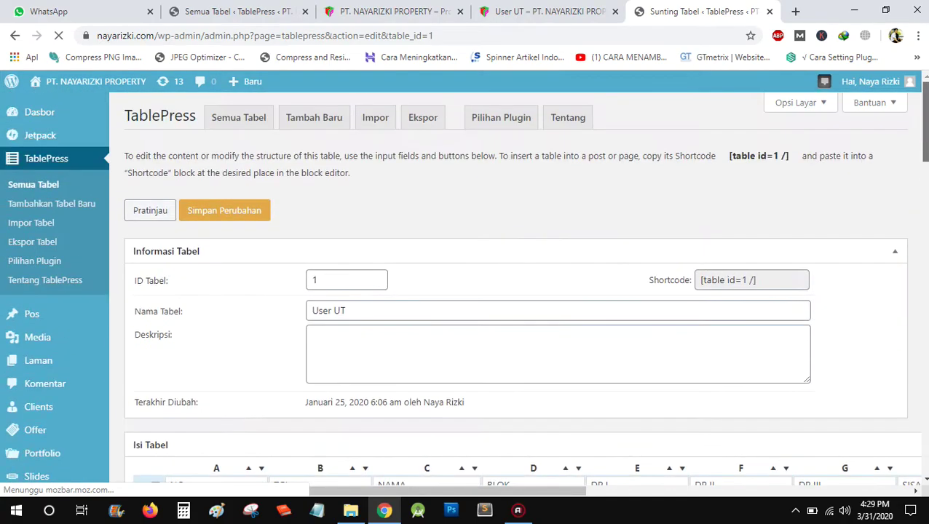
left_click_drag(924, 137, 917, 472)
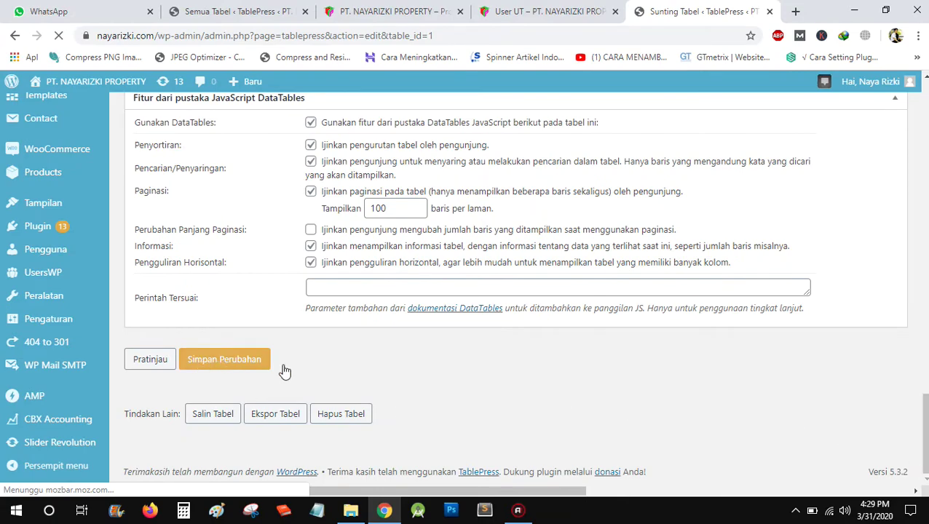
left_click_drag(923, 437, 911, 332)
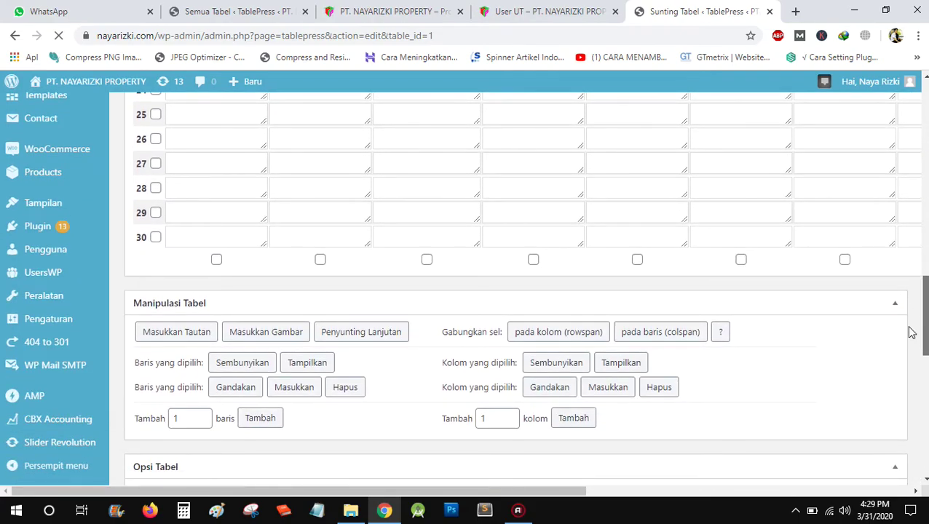
left_click_drag(911, 332, 911, 332)
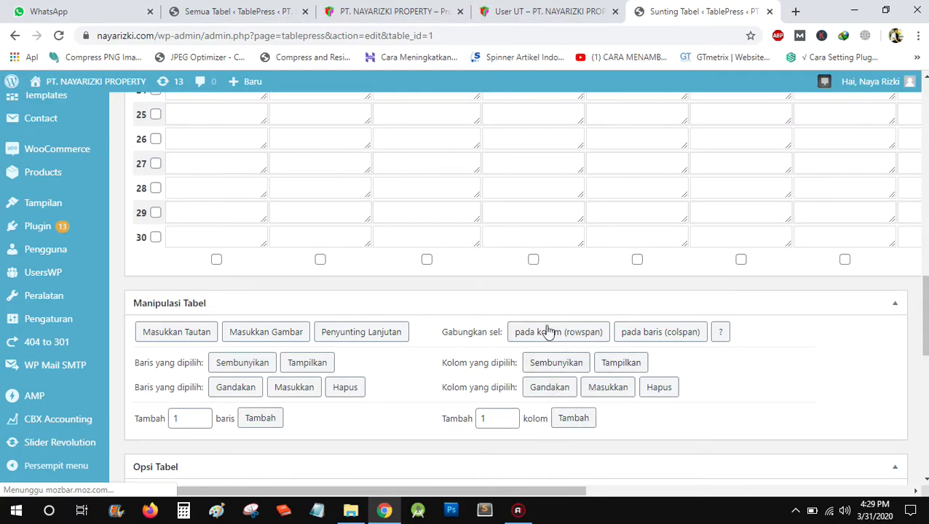
left_click_drag(923, 312, 922, 163)
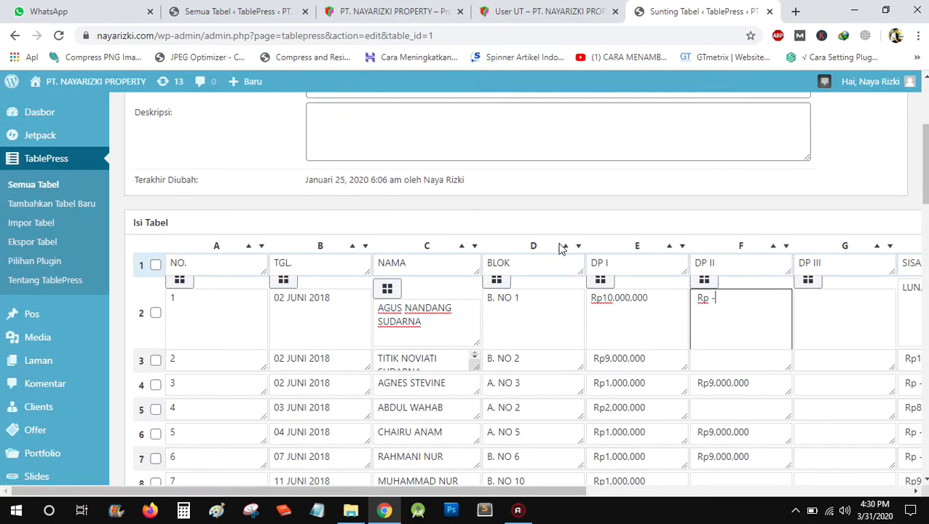
Step: Add five empty rows to the end of the User UT table
scroll(229, 291, "down", 1)
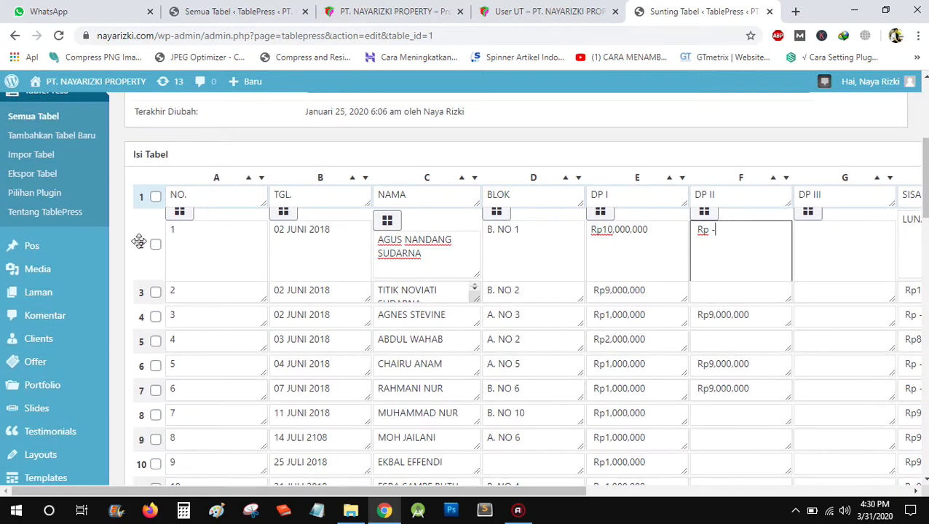
scroll(498, 289, "down", 10)
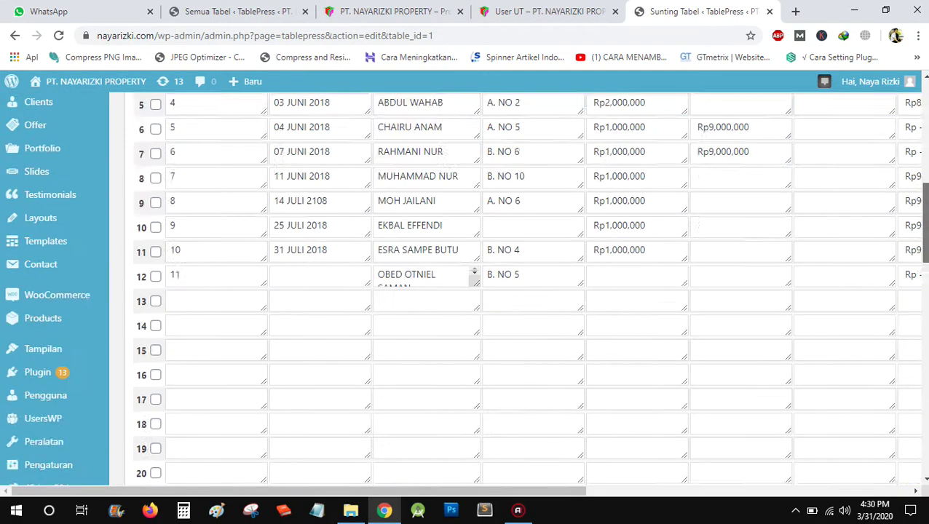
left_click_drag(190, 253, 135, 253)
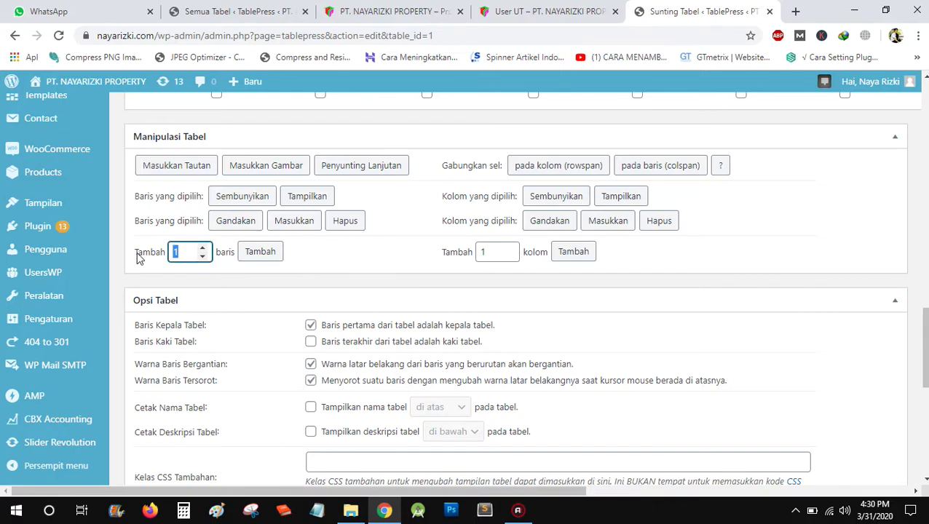
type("5")
left_click(265, 256)
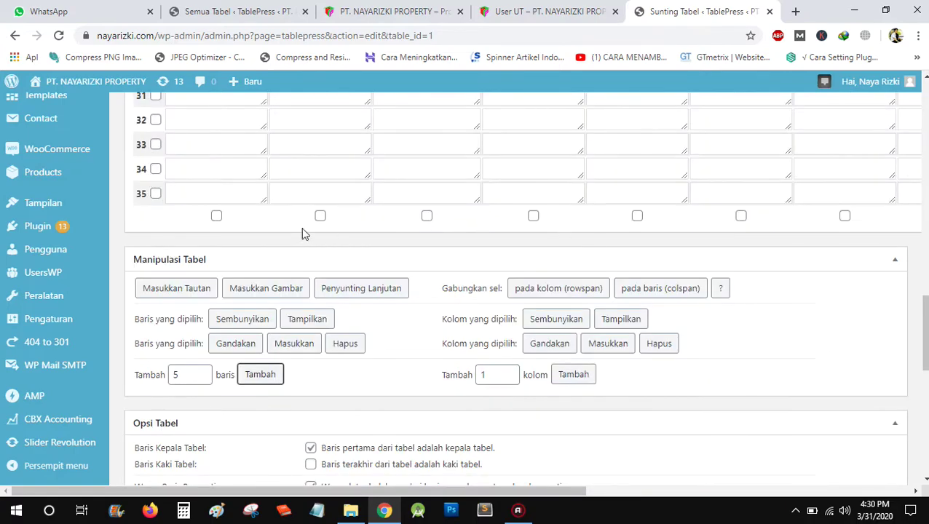
scroll(160, 213, "up", 1)
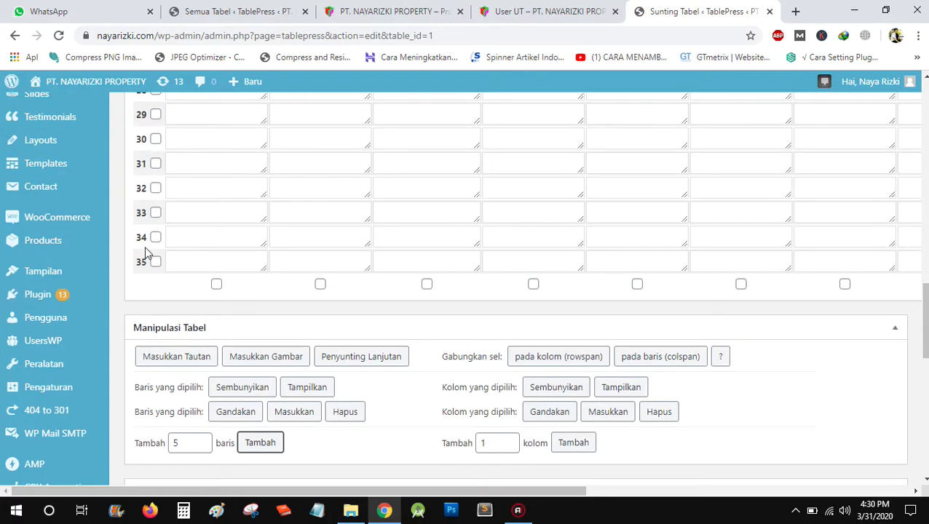
scroll(261, 321, "down", 1)
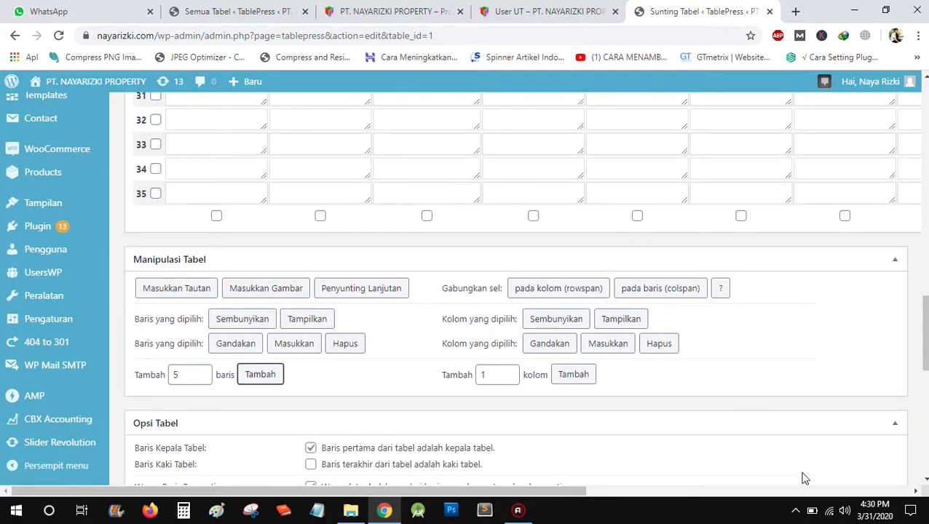
Step: Add five empty columns after the last column of the table
left_click_drag(565, 491, 903, 490)
left_click_drag(926, 335, 908, 461)
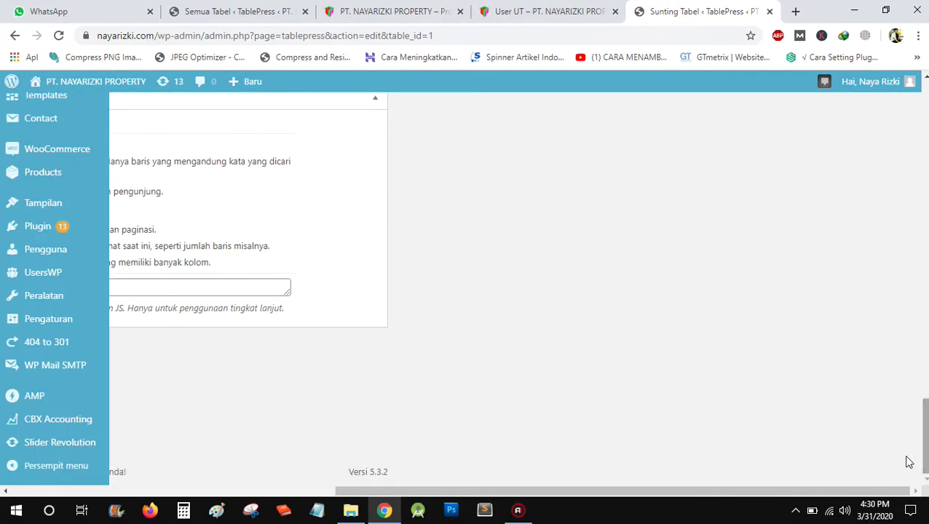
left_click_drag(787, 495, 454, 493)
scroll(466, 400, "up", 3)
scroll(465, 400, "up", 3)
left_click_drag(482, 288, 452, 291)
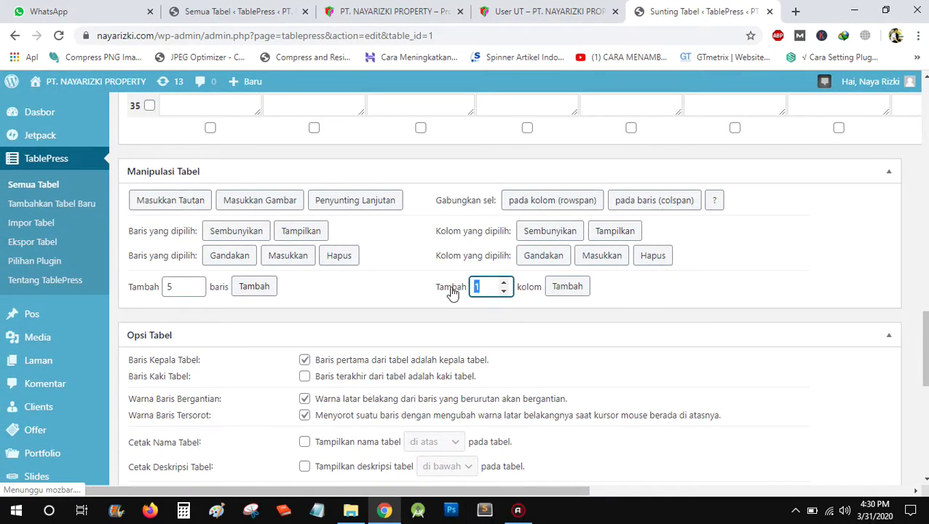
type("5")
left_click(566, 286)
left_click_drag(431, 489, 907, 453)
scroll(837, 217, "up", 15)
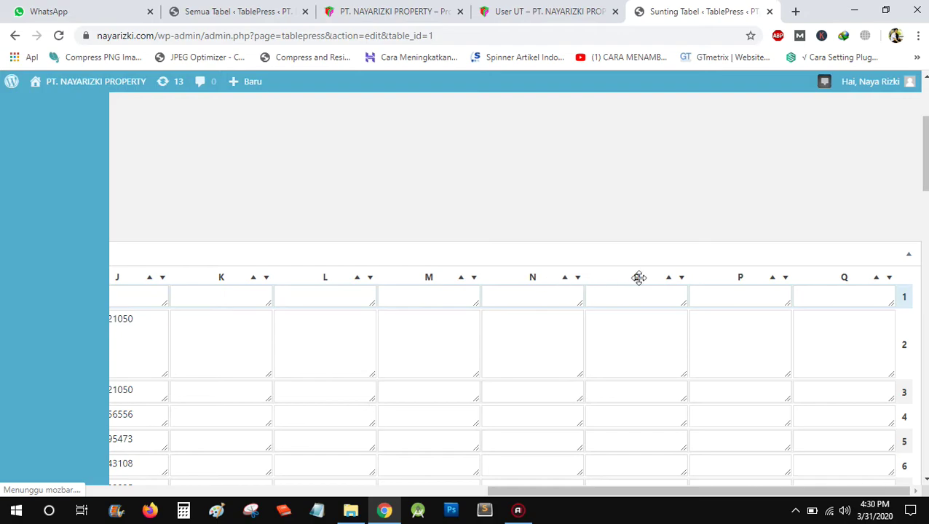
Step: Select rows 31 to 35 and delete them from the table
left_click_drag(925, 161, 925, 337)
left_click_drag(773, 492, 305, 486)
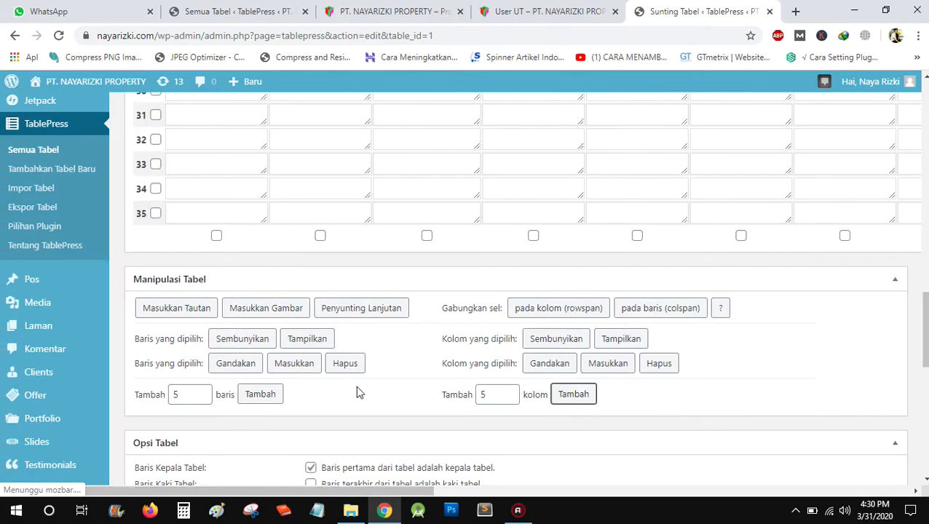
scroll(242, 325, "up", 1)
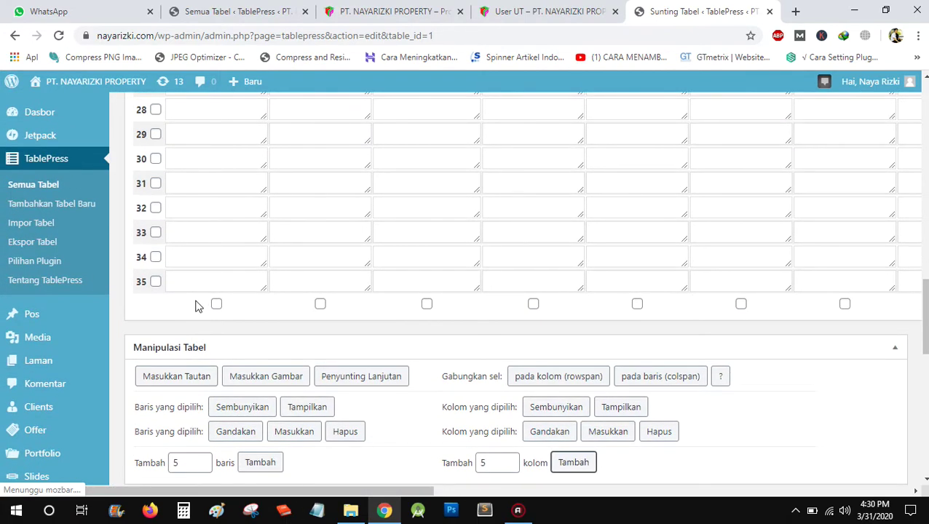
left_click(155, 281)
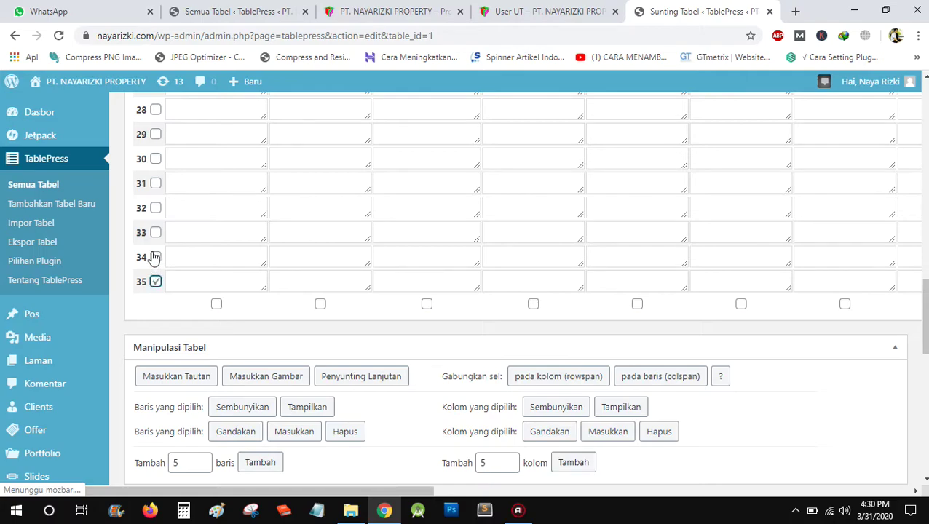
left_click(155, 257)
left_click(155, 233)
left_click(155, 207)
left_click(155, 182)
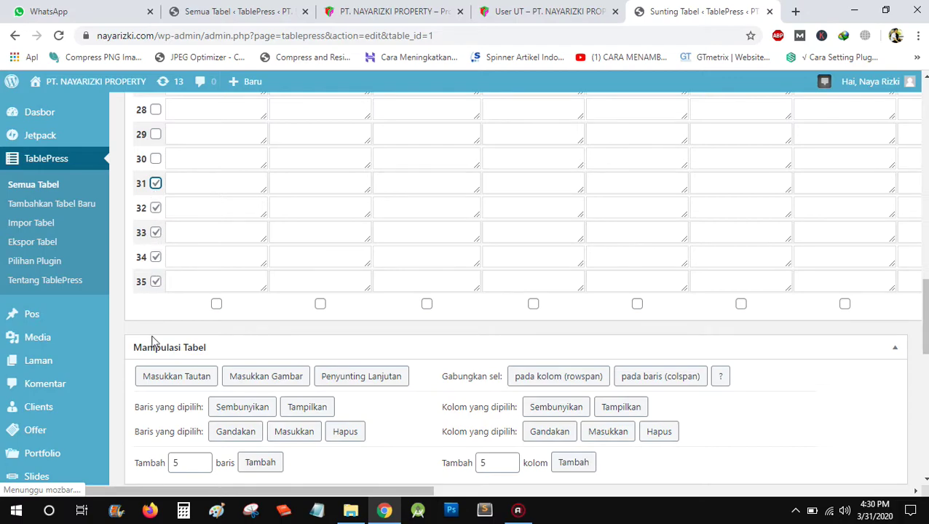
scroll(152, 342, "down", 1)
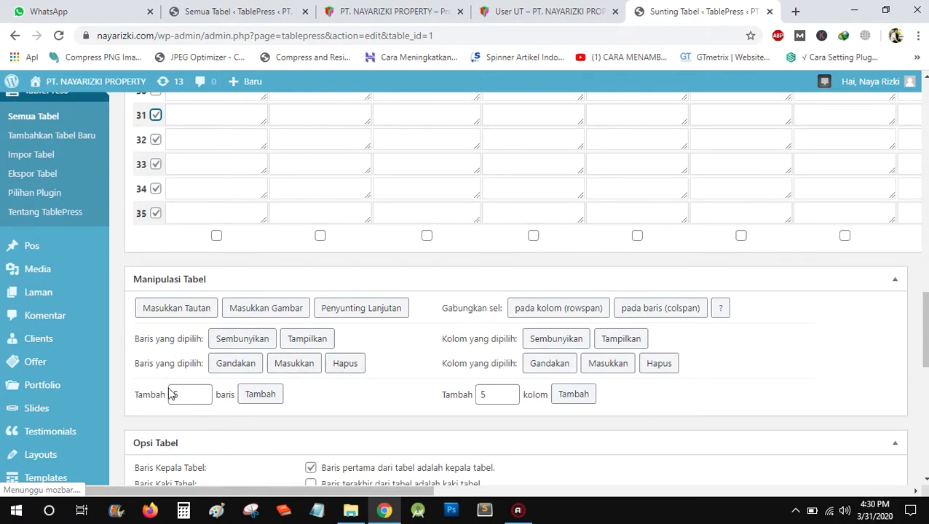
left_click(348, 365)
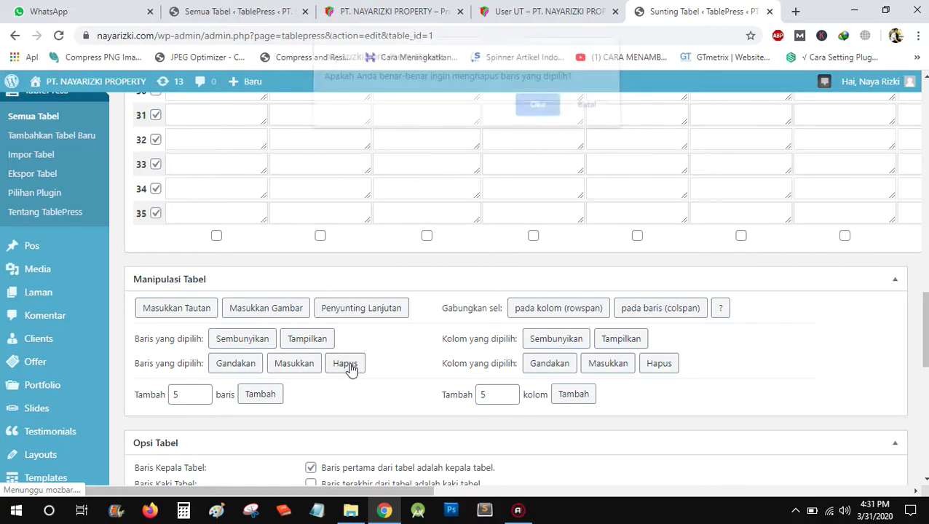
left_click(537, 114)
scroll(284, 300, "up", 1)
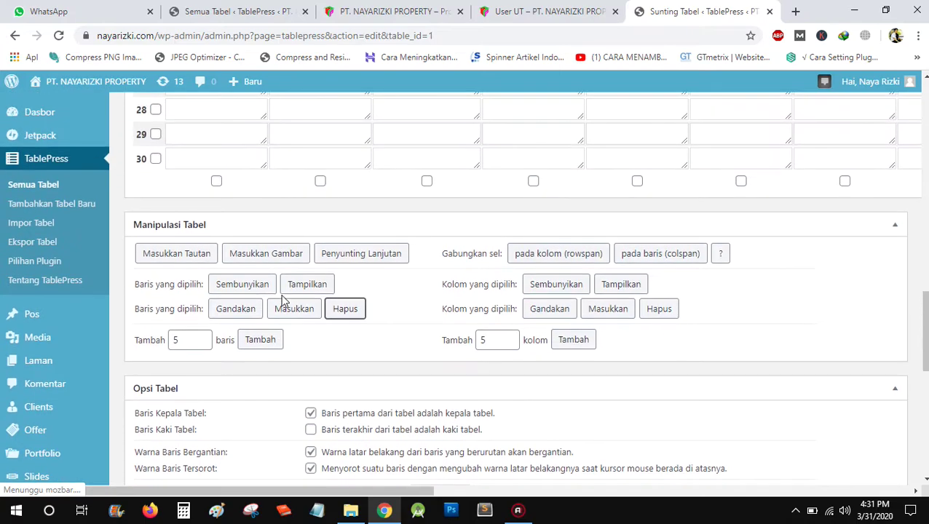
scroll(572, 289, "up", 2)
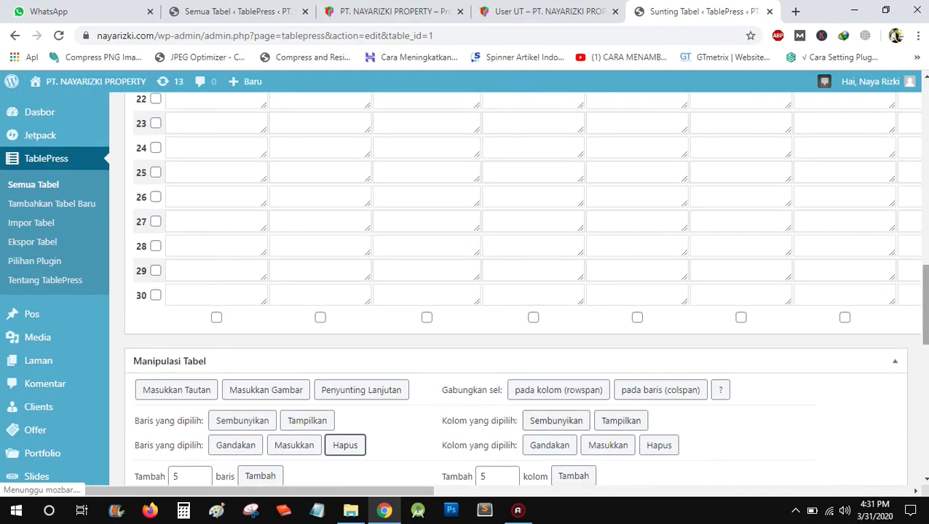
Step: Select the empty columns M to Q and delete them from the table
scroll(572, 288, "up", 10)
scroll(704, 386, "down", 2)
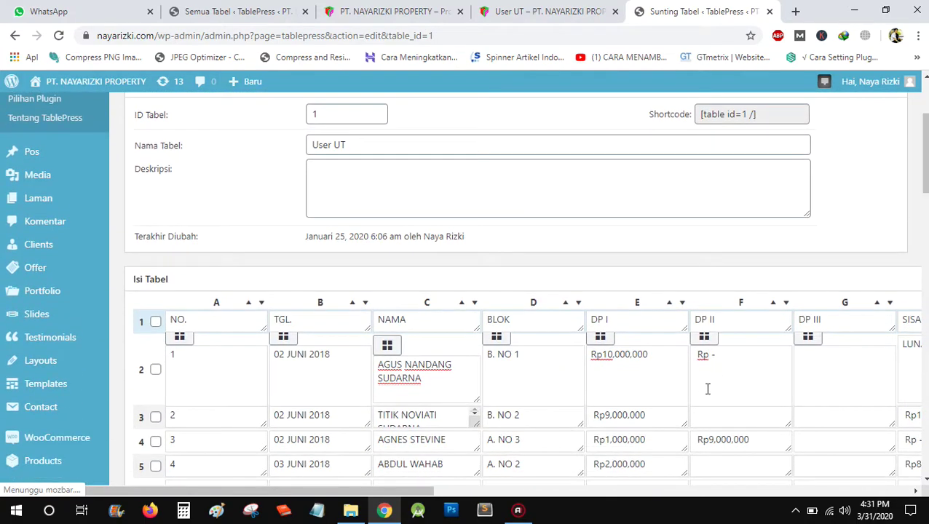
scroll(705, 385, "down", 2)
left_click_drag(421, 493, 534, 491)
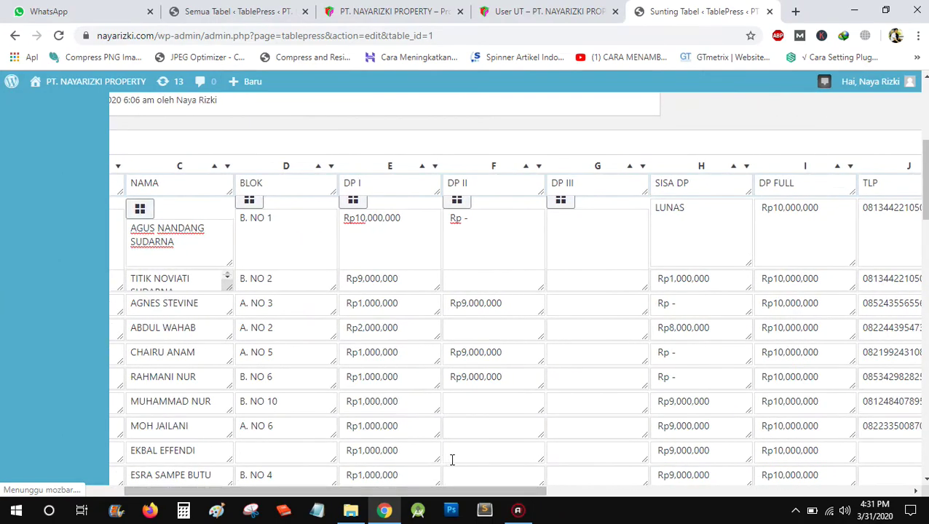
left_click_drag(459, 493, 902, 473)
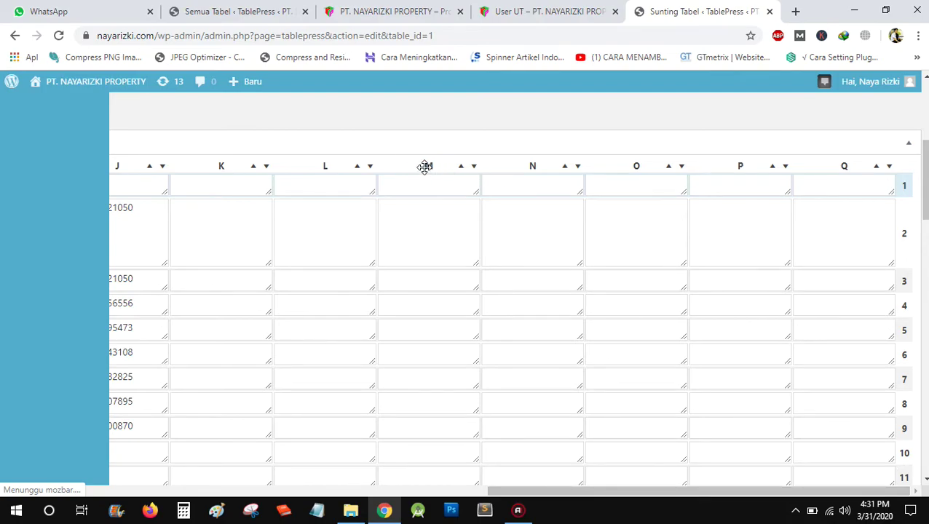
left_click_drag(923, 178, 924, 305)
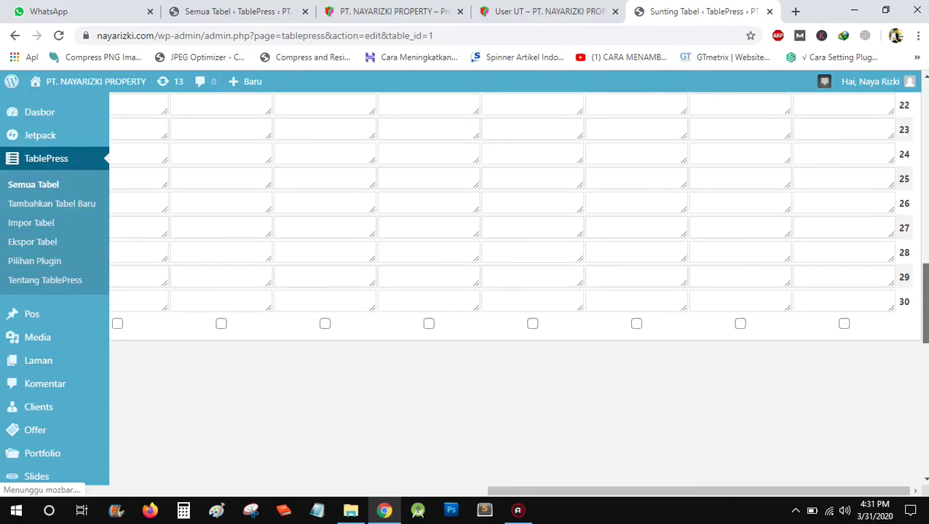
left_click(844, 325)
left_click(740, 326)
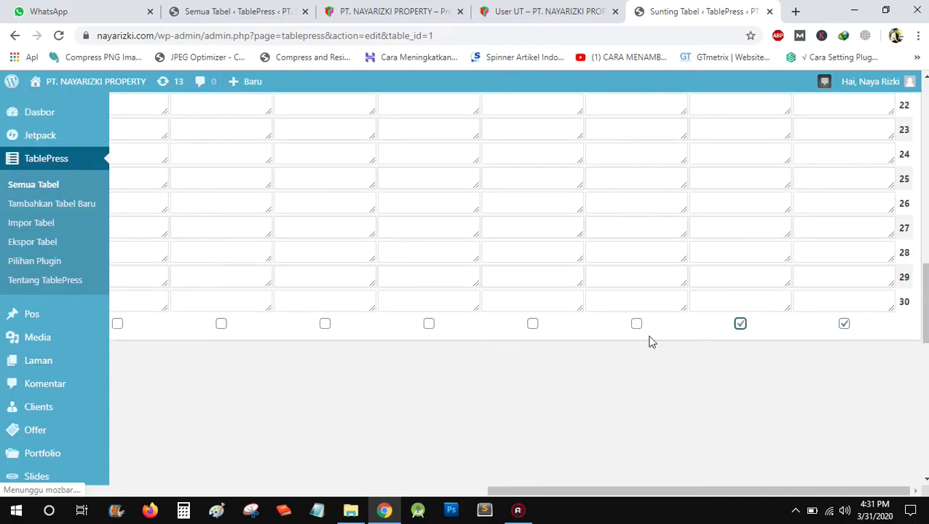
left_click(637, 326)
left_click(533, 326)
left_click(430, 325)
left_click_drag(922, 287, 921, 148)
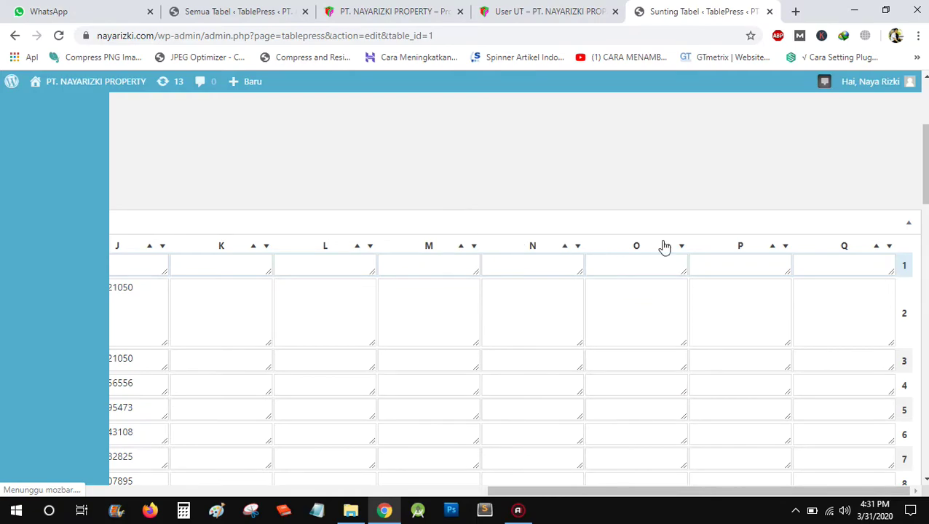
left_click_drag(925, 182, 925, 382)
left_click_drag(771, 489, 273, 486)
scroll(503, 295, "up", 2)
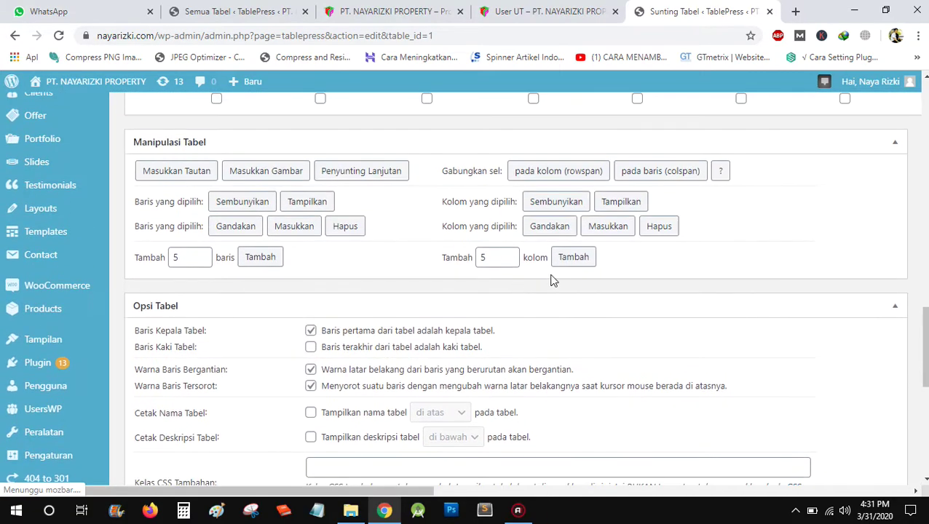
left_click(659, 227)
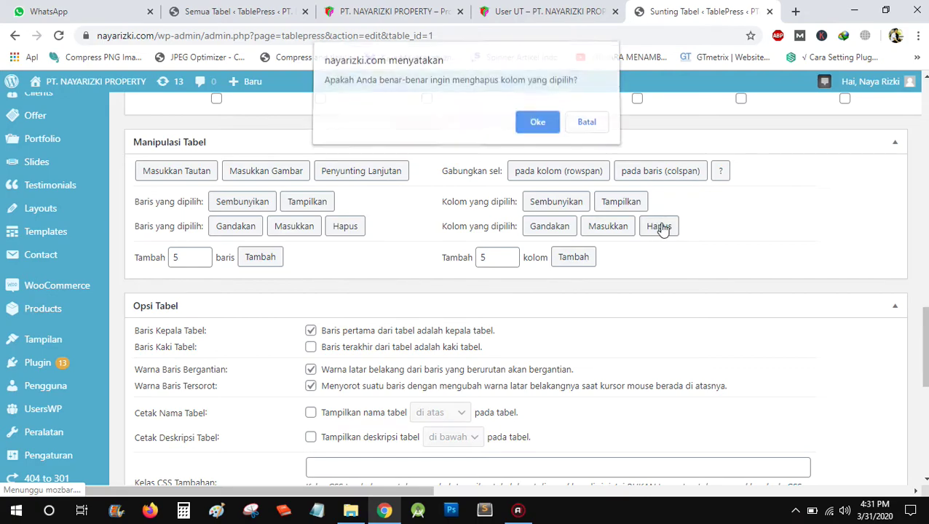
left_click(551, 135)
left_click_drag(575, 492, 905, 493)
left_click_drag(926, 346, 925, 233)
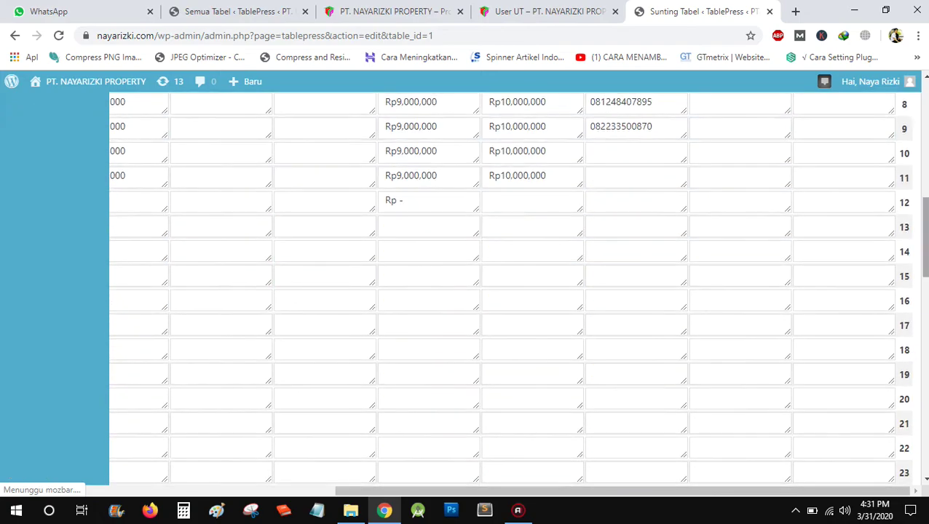
Step: Duplicate row 2, the first customer entry below the table header
left_click_drag(819, 497, 379, 504)
scroll(872, 264, "up", 2)
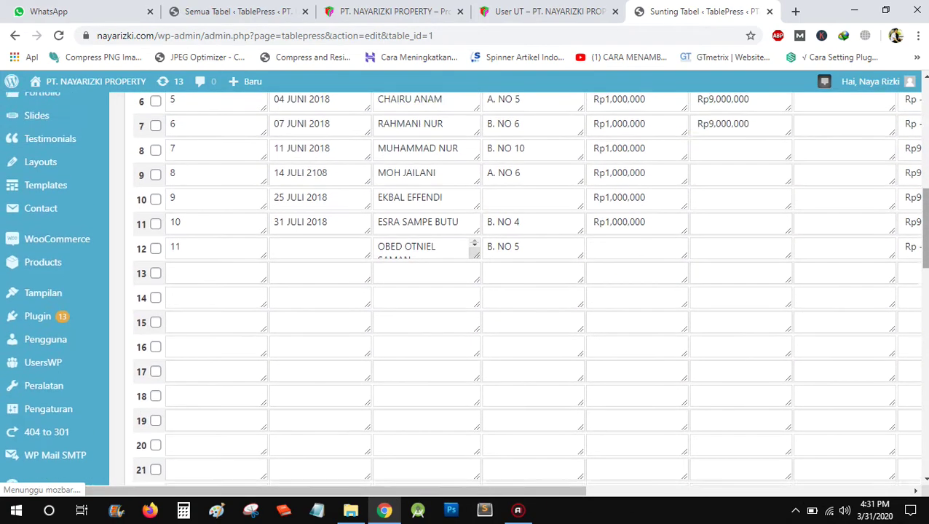
scroll(537, 278, "up", 2)
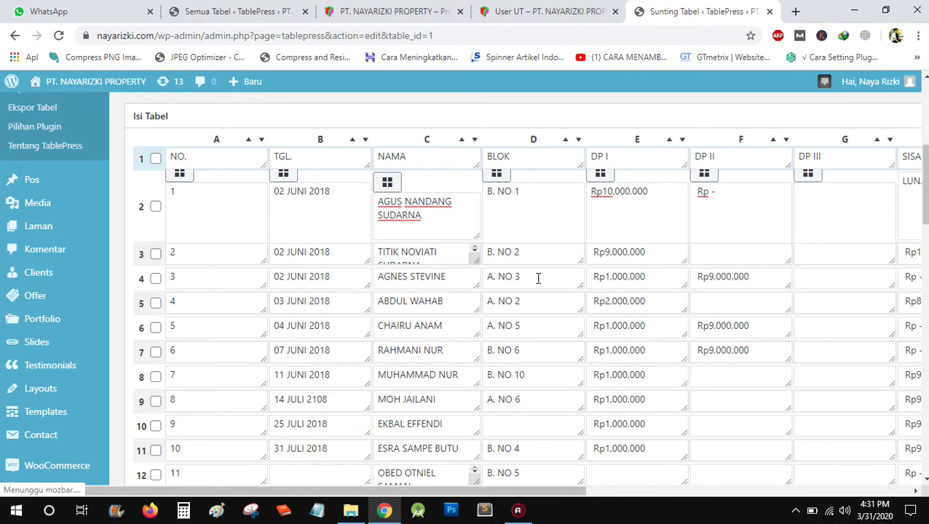
left_click(155, 209)
left_click_drag(925, 182, 924, 161)
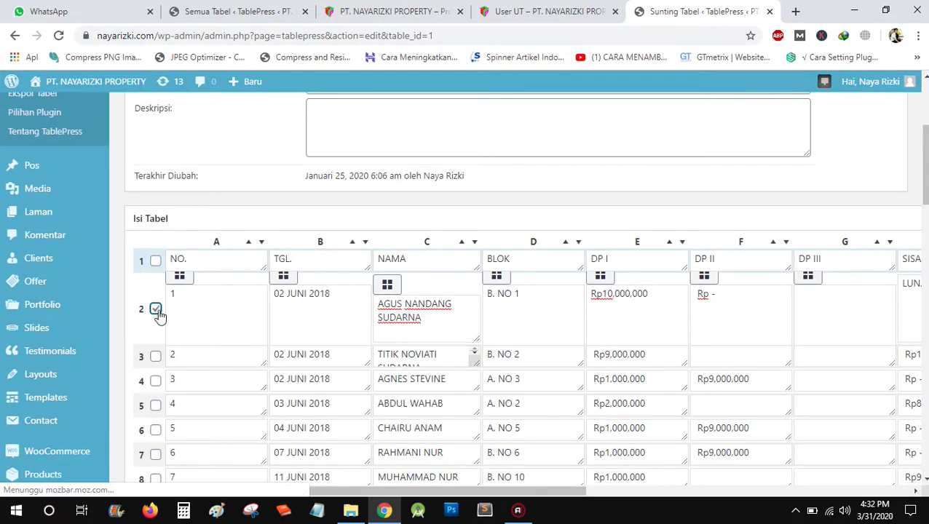
left_click_drag(925, 161, 913, 339)
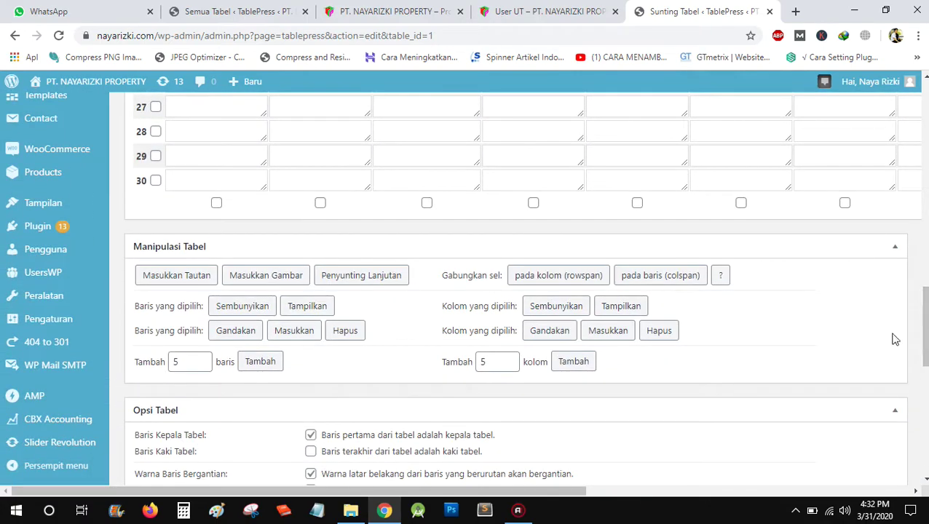
left_click(235, 331)
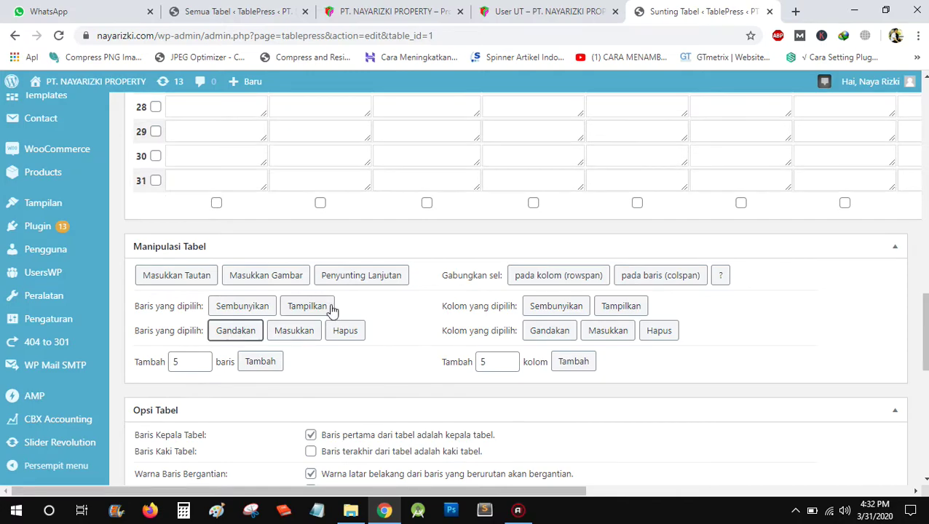
left_click_drag(922, 327, 922, 177)
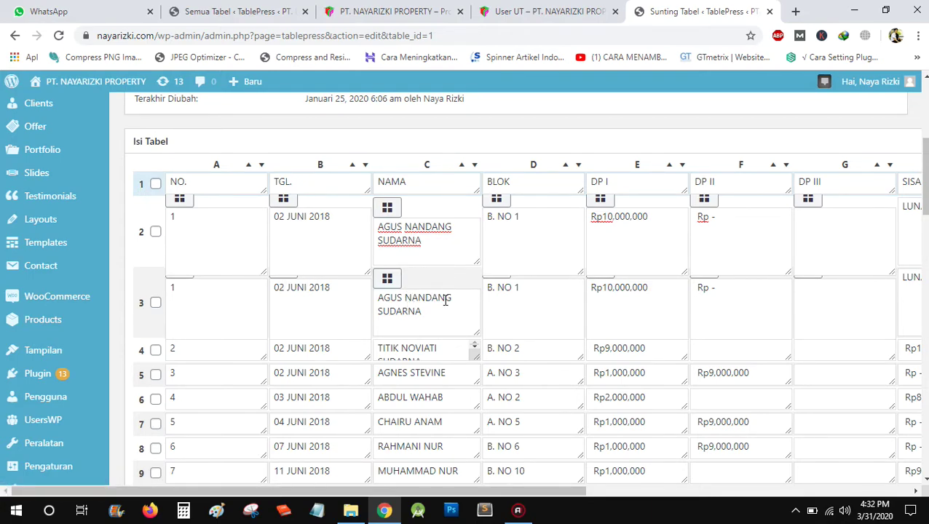
left_click_drag(925, 177, 925, 191)
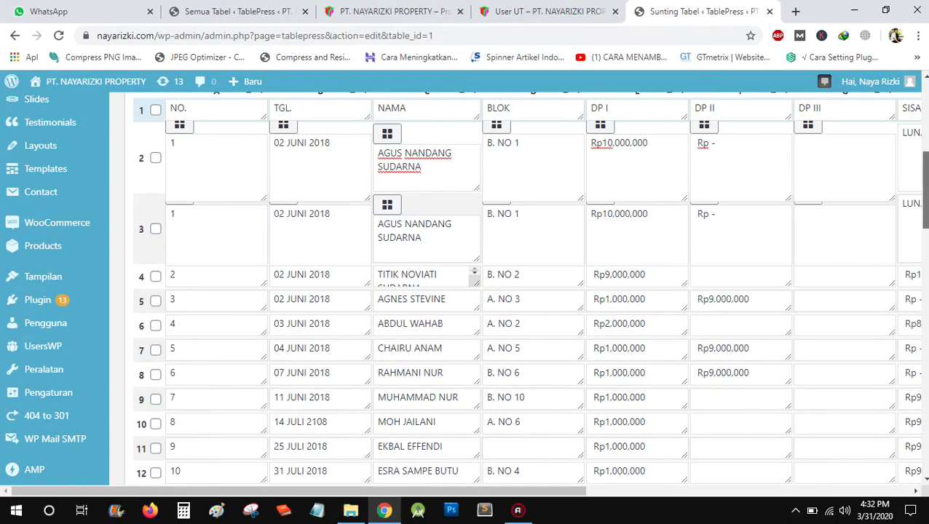
Step: Delete the duplicated customer entry in row 3
left_click(155, 231)
left_click_drag(924, 189, 924, 372)
scroll(346, 189, "up", 2)
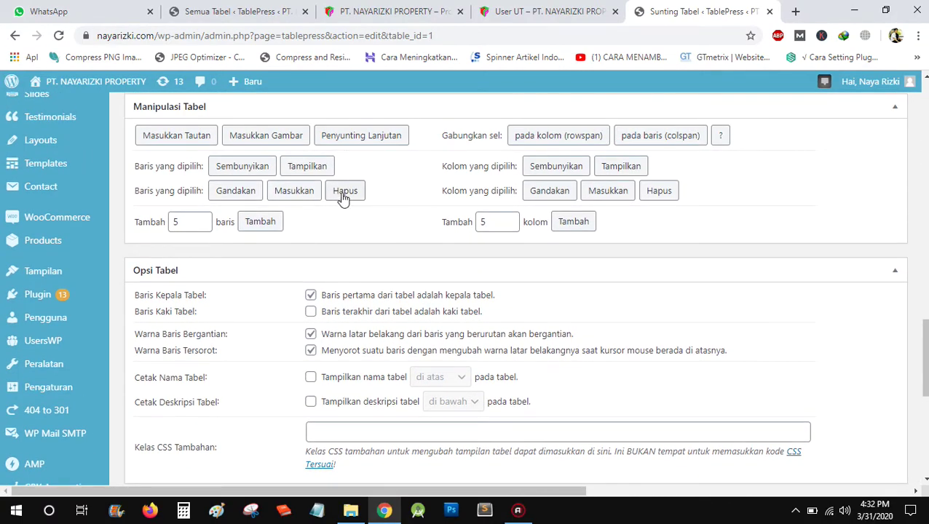
left_click(342, 197)
left_click(534, 108)
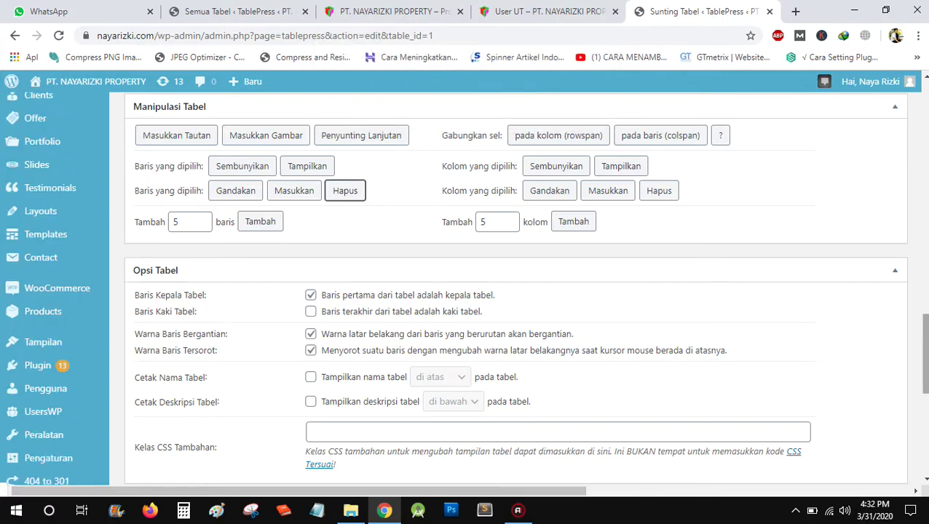
scroll(766, 227, "up", 3)
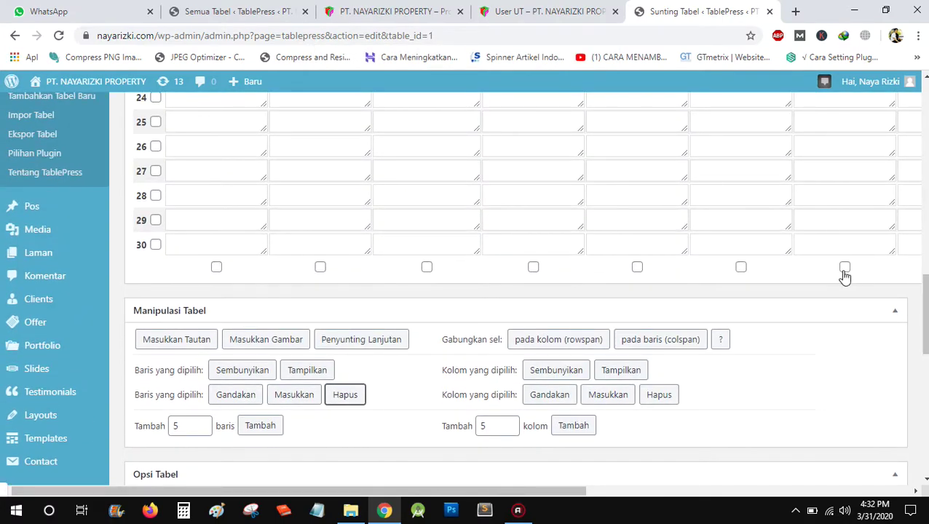
left_click(843, 270)
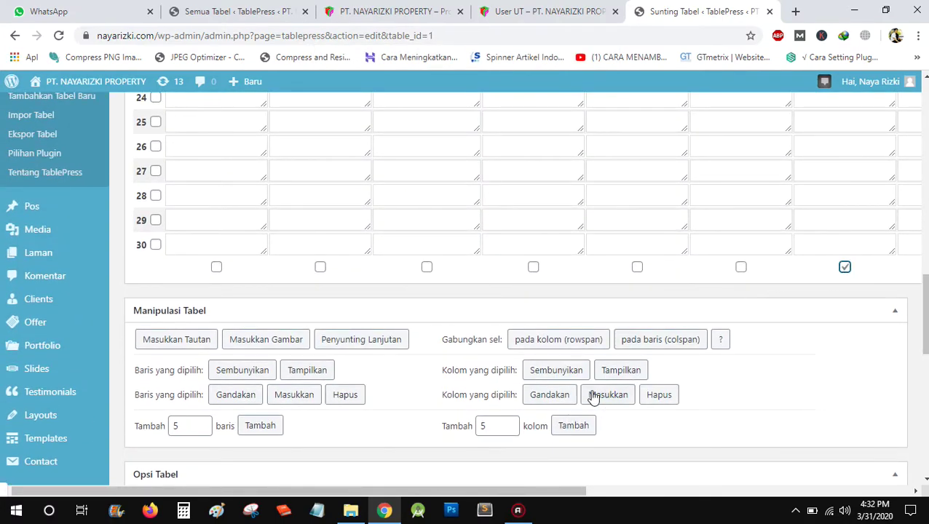
scroll(569, 408, "up", 10)
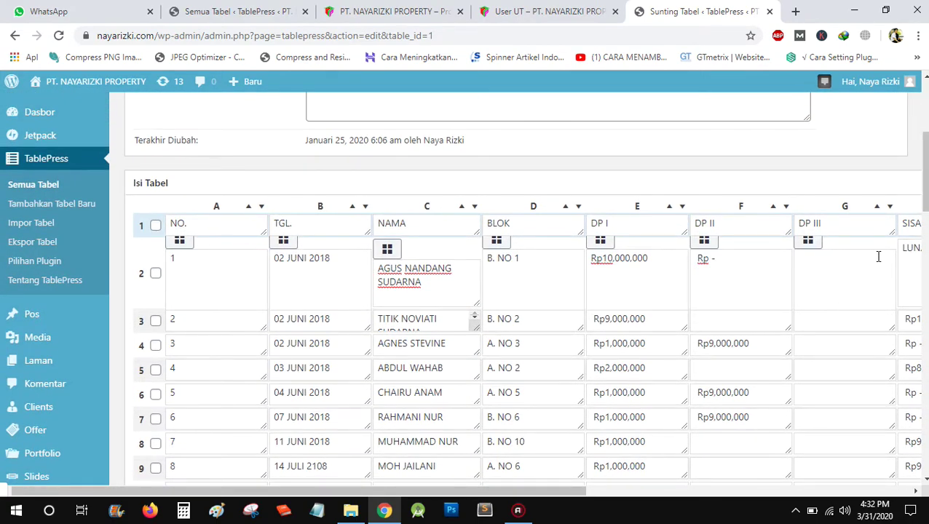
scroll(560, 280, "down", 10)
scroll(560, 280, "up", 1)
scroll(560, 281, "up", 4)
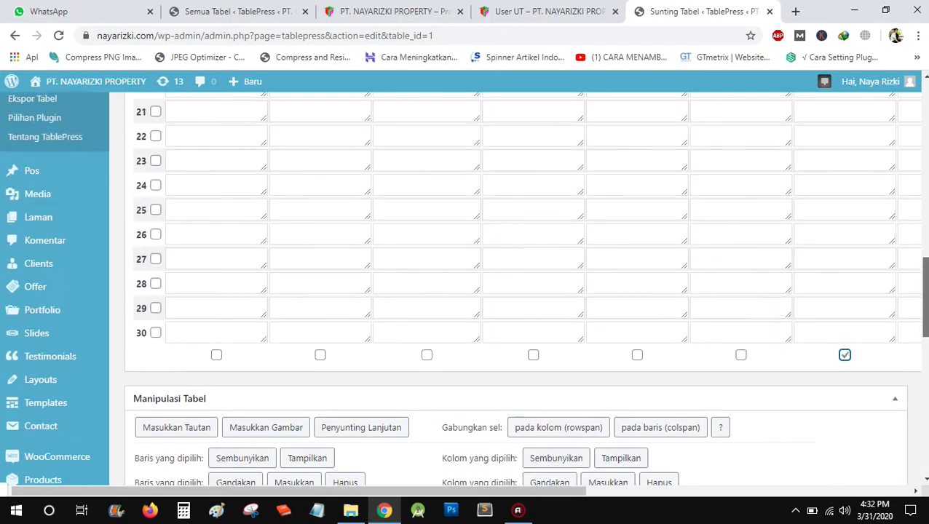
scroll(844, 345, "down", 1)
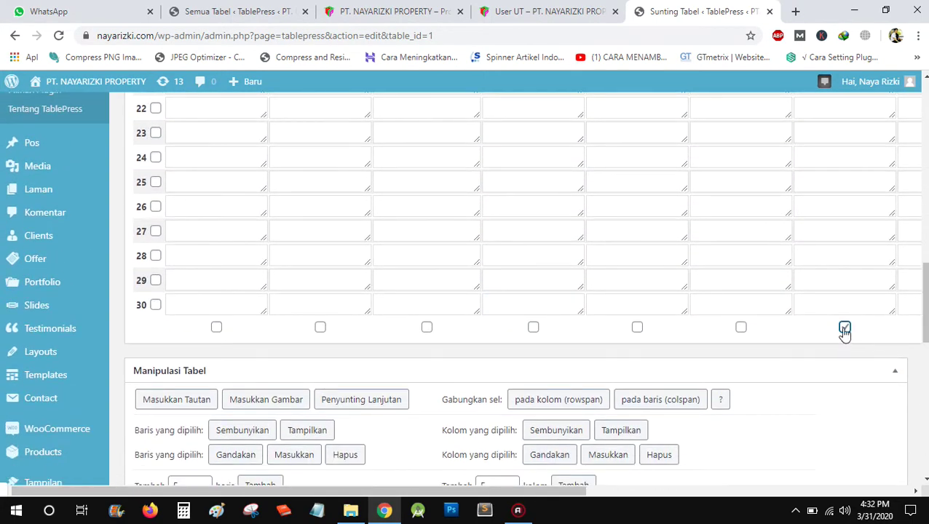
left_click_drag(543, 492, 567, 495)
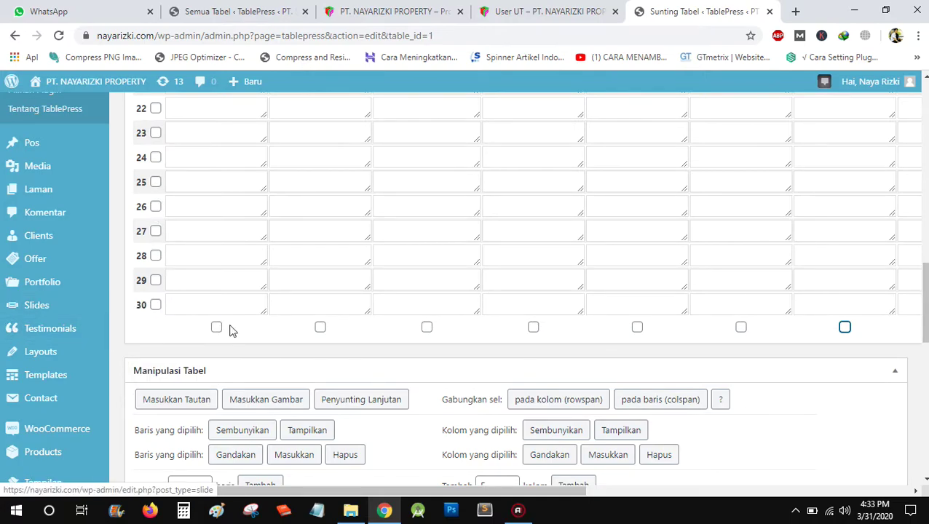
Step: Locate the save and preview controls at both ends of the User UT table editing page
left_click_drag(926, 329, 926, 131)
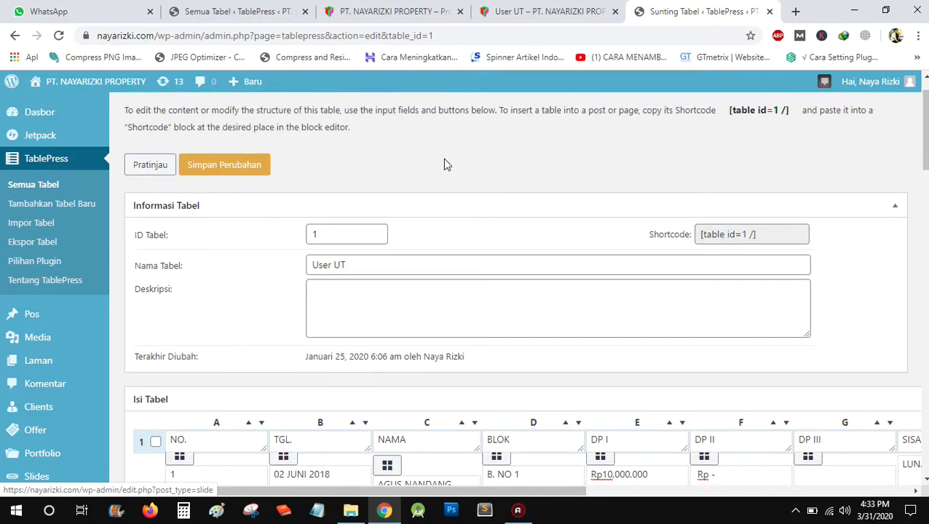
scroll(393, 173, "up", 1)
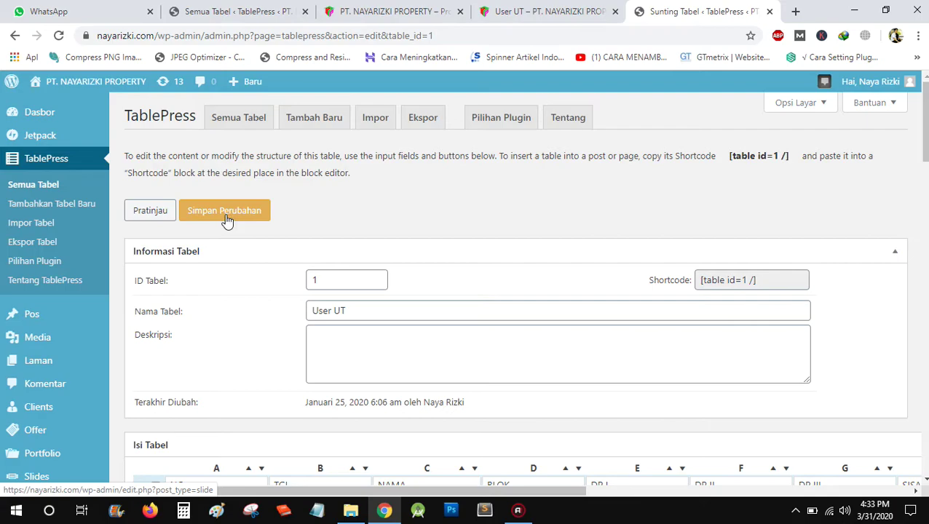
left_click_drag(925, 121, 925, 433)
left_click(209, 366)
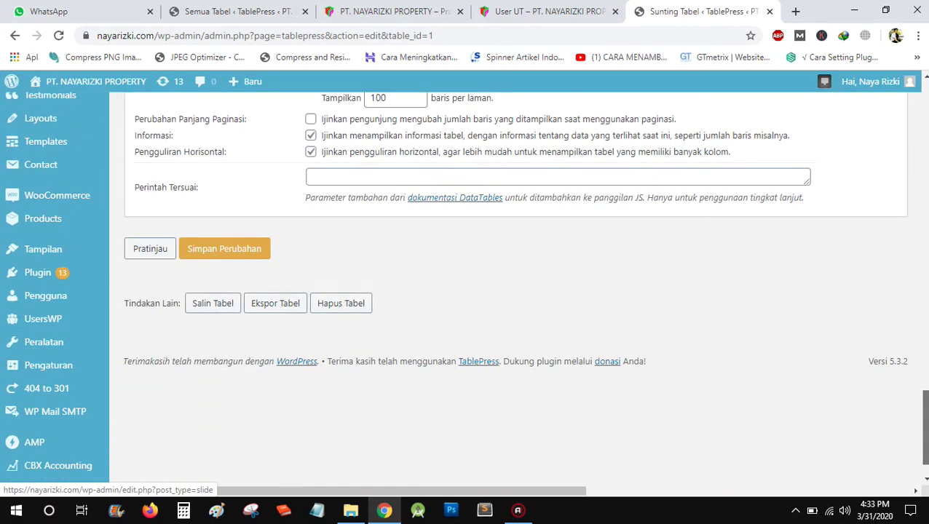
left_click_drag(925, 429, 925, 115)
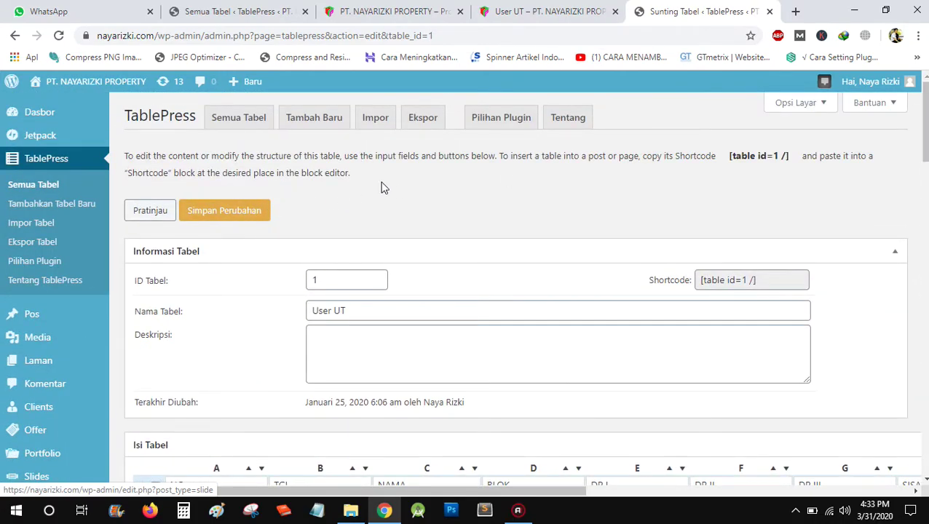
mouse_move(924, 124)
left_mouse_down()
mouse_move(925, 167)
mouse_move(924, 124)
left_mouse_up()
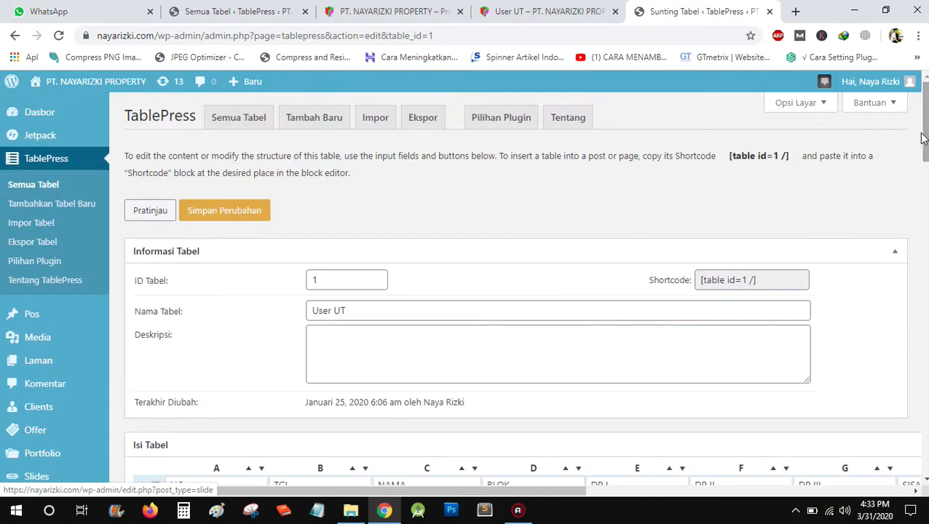
Step: Open the DAFTAR USER BLOK B KAMPUNG BUGIS page on the public website and close the published User UT page
left_click(502, 12)
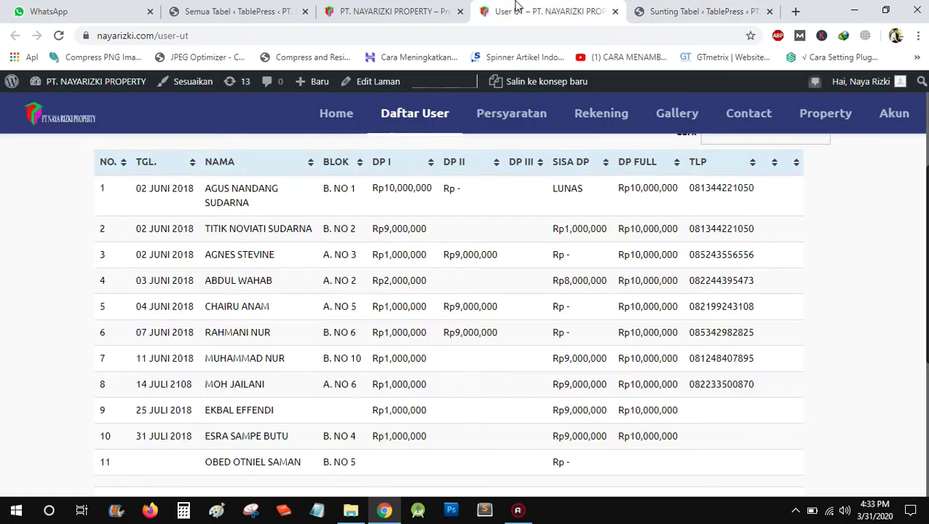
left_click(385, 11)
mouse_move(406, 134)
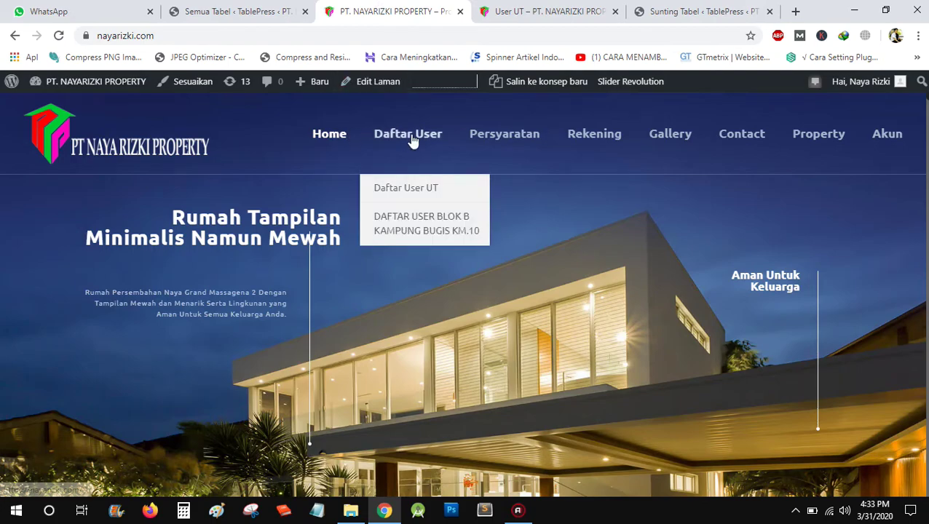
left_click(405, 230)
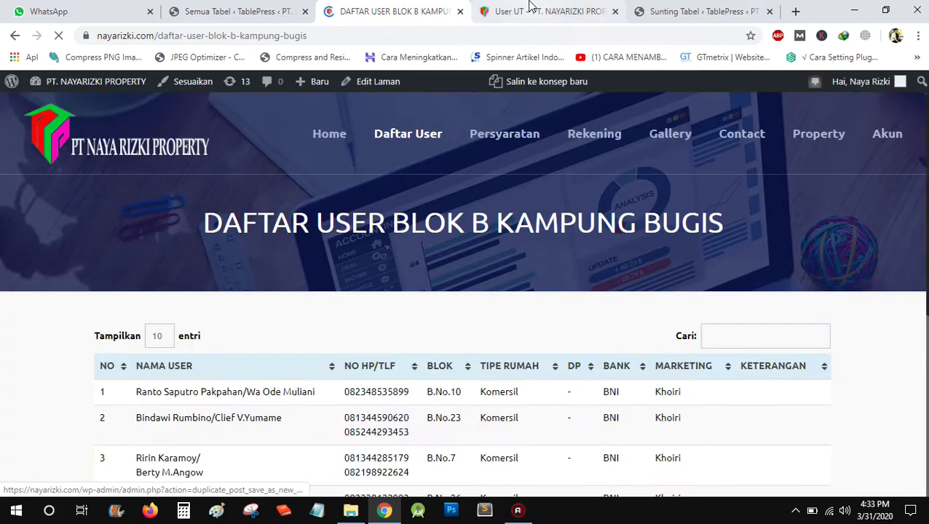
left_click(537, 11)
left_click(614, 11)
left_click(431, 7)
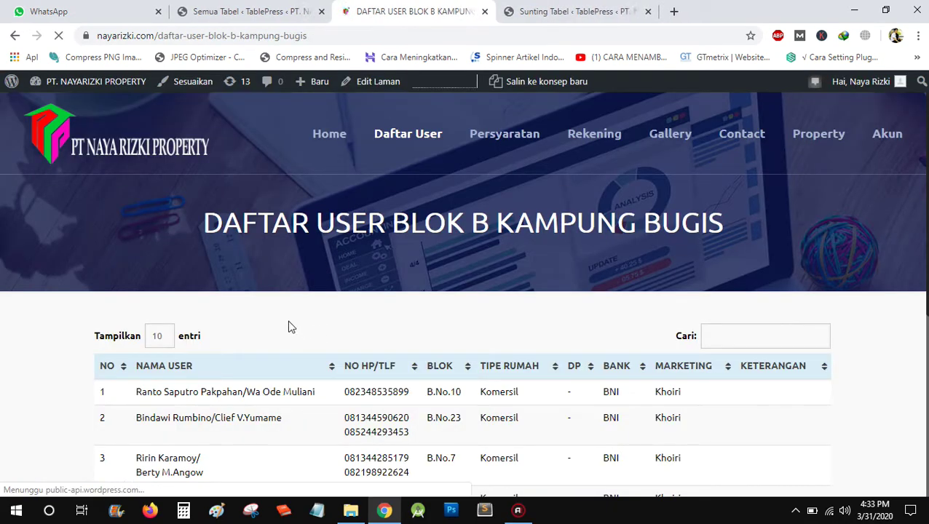
scroll(301, 328, "down", 2)
Step: Leave the User UT table editor without saving the changes and open the list of all TablePress tables
left_click(572, 15)
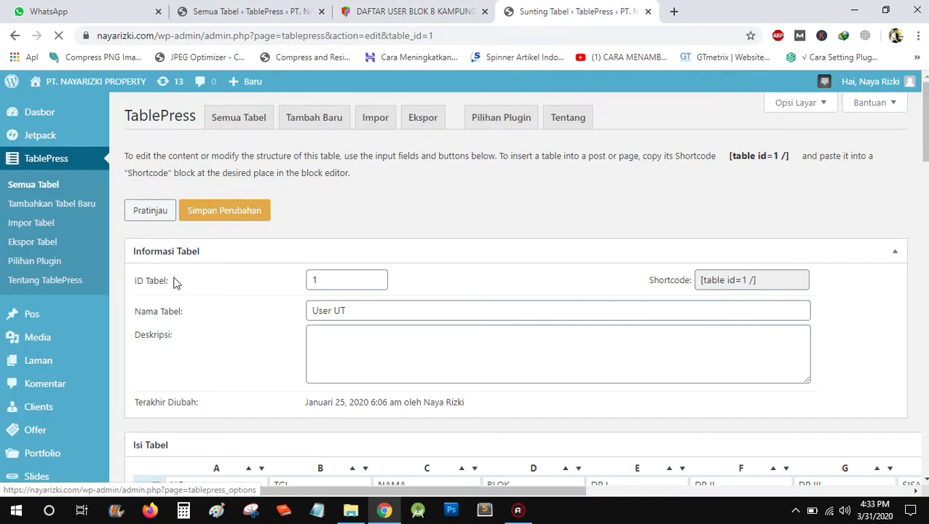
left_click(22, 187)
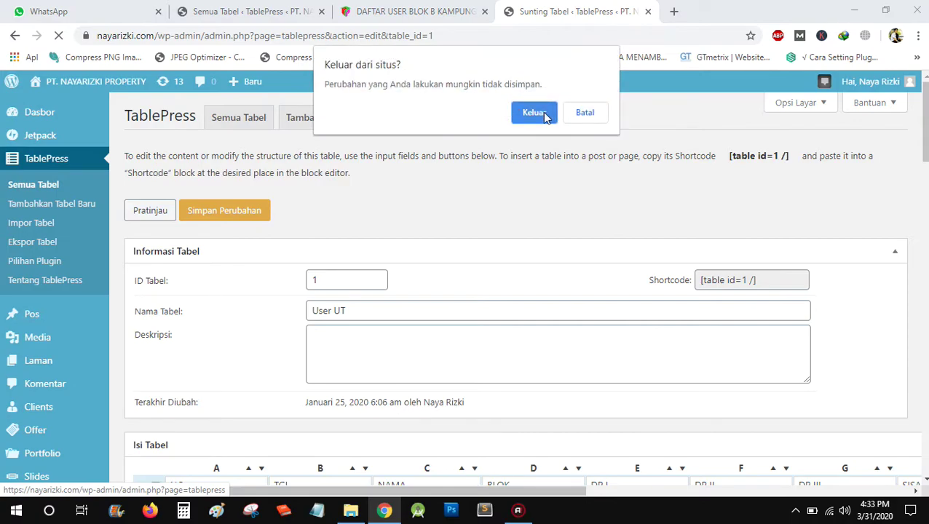
left_click(530, 111)
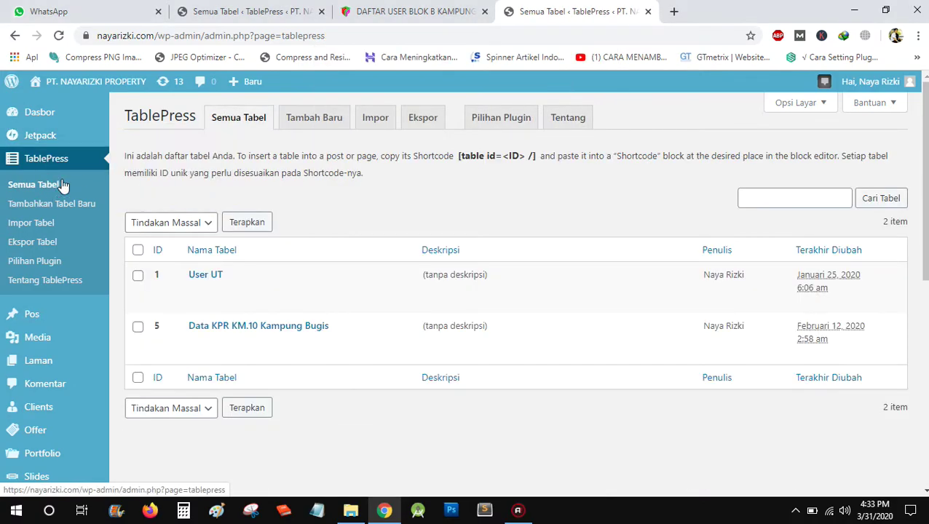
left_click(29, 191)
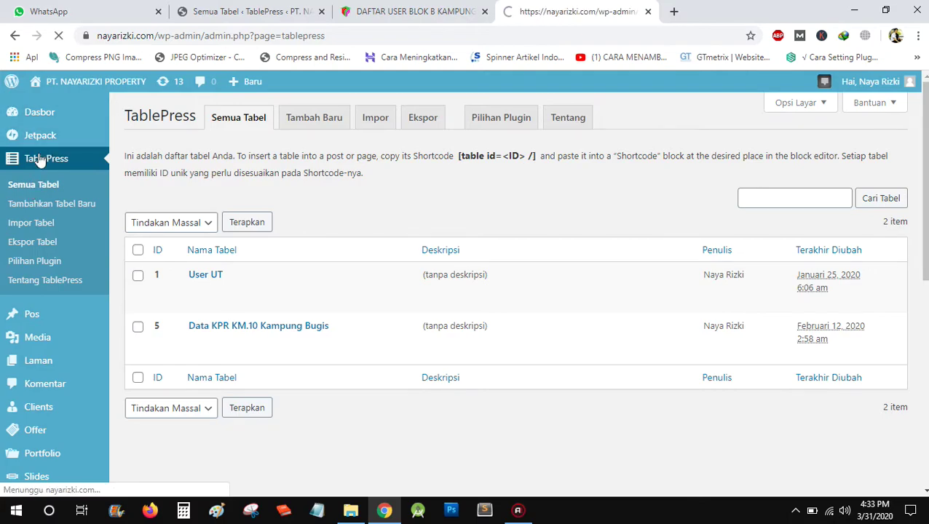
scroll(379, 209, "down", 1)
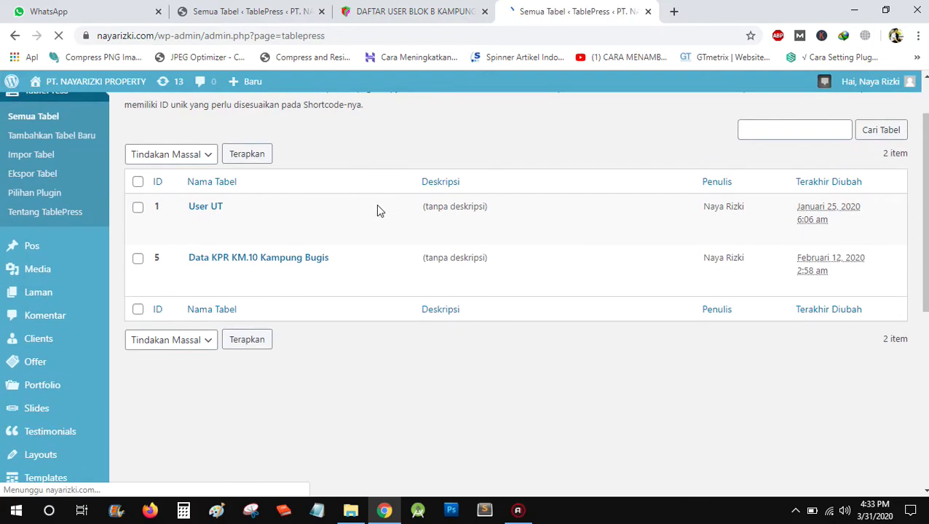
Step: Check the published Blok B Kampung Bugis list and open the Data KPR KM.10 Kampung Bugis table for editing
left_click(411, 11)
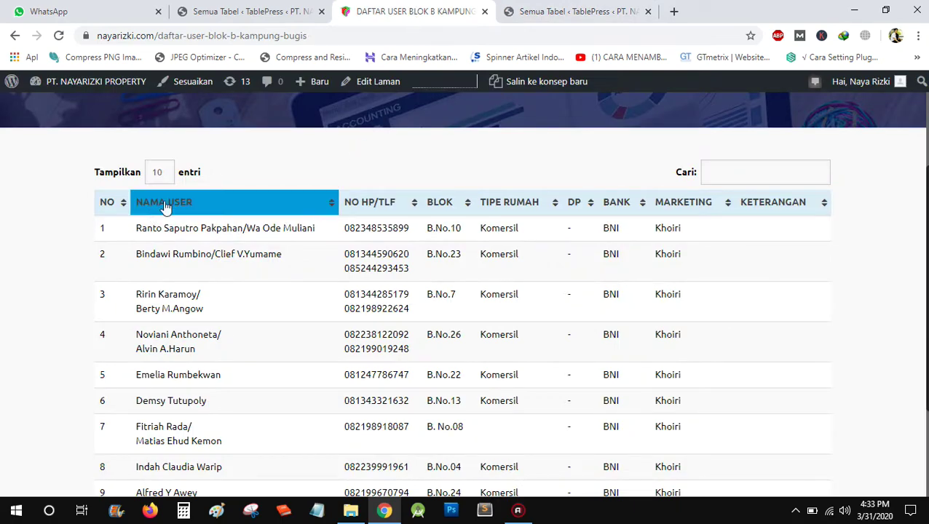
left_click(575, 10)
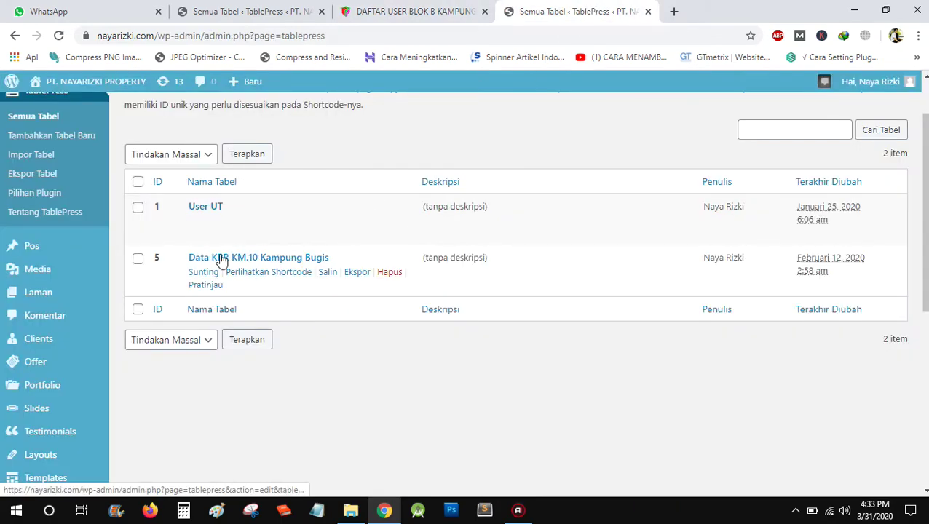
left_click(285, 262)
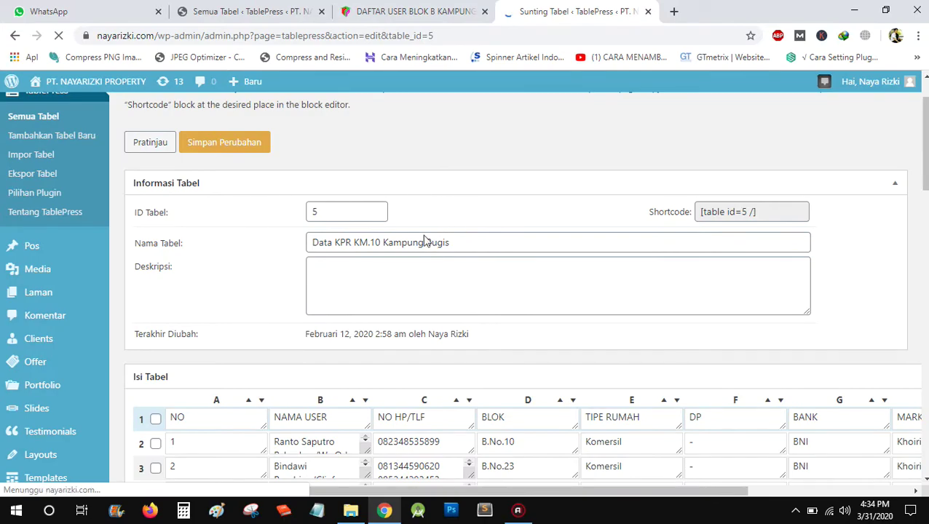
scroll(307, 244, "down", 2)
scroll(307, 242, "up", 1)
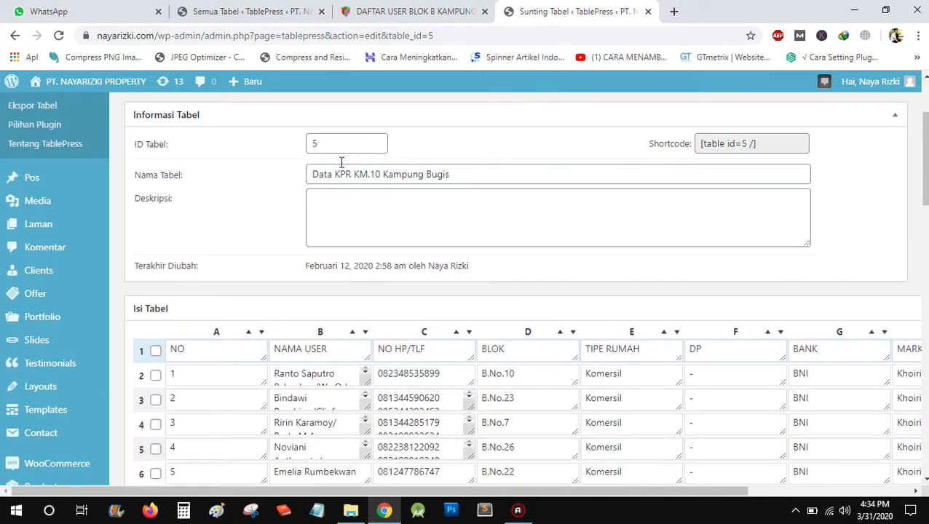
Step: Enlarge the NAMA USER cell in row 2 of the table so that the full customer name fits
left_click(392, 11)
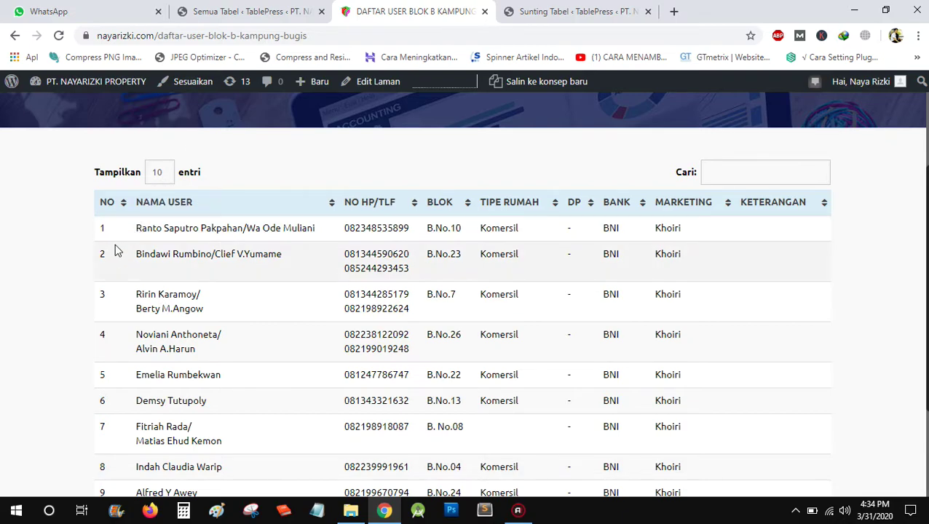
left_click(601, 12)
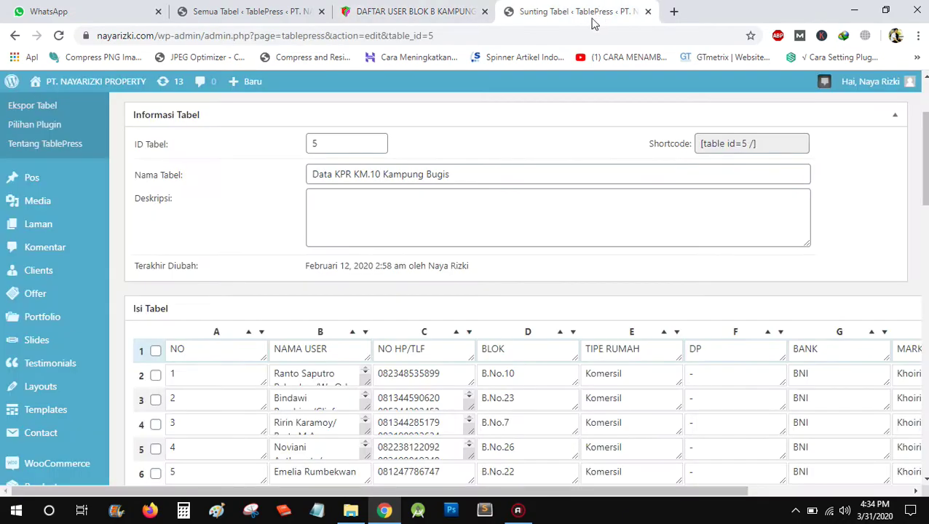
left_click(367, 379)
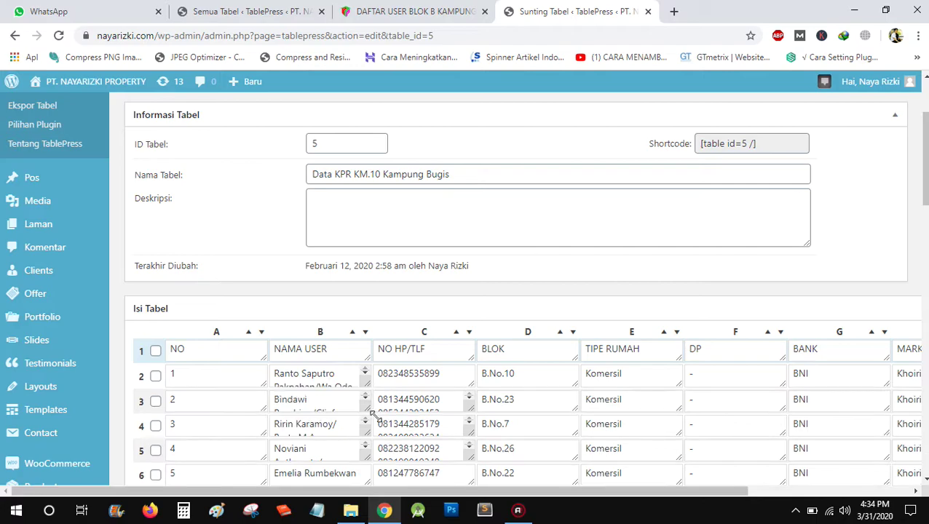
scroll(287, 394, "down", 1)
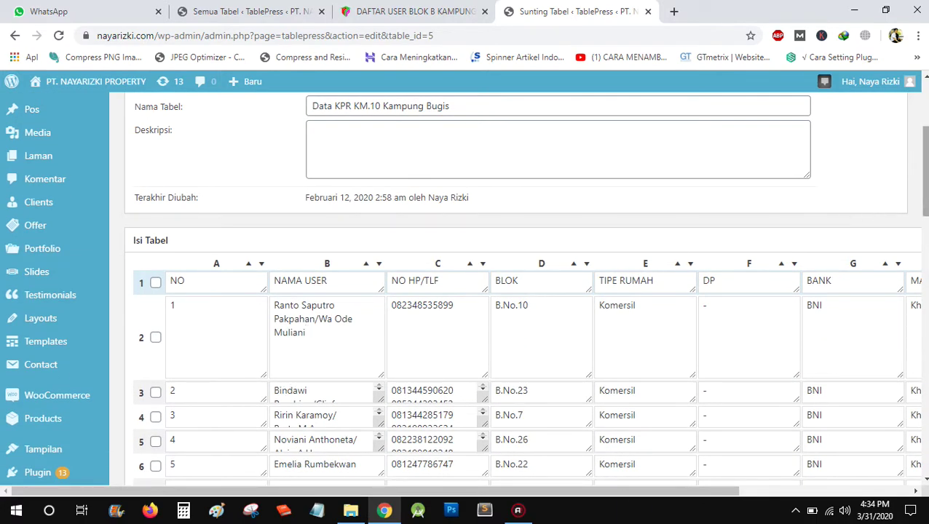
scroll(902, 201, "down", 2)
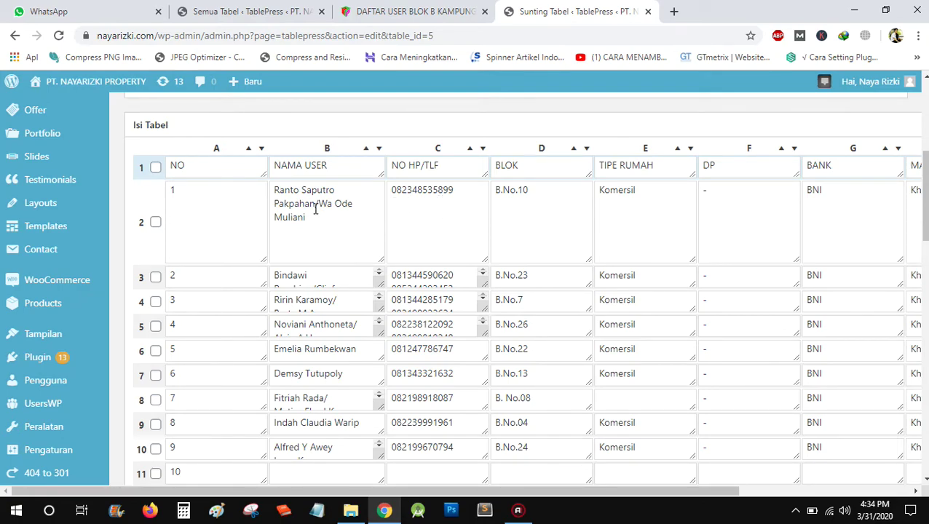
Step: Compare the published Blok B customer list with the rows of the Data KPR KM.10 Kampung Bugis table
left_click(412, 7)
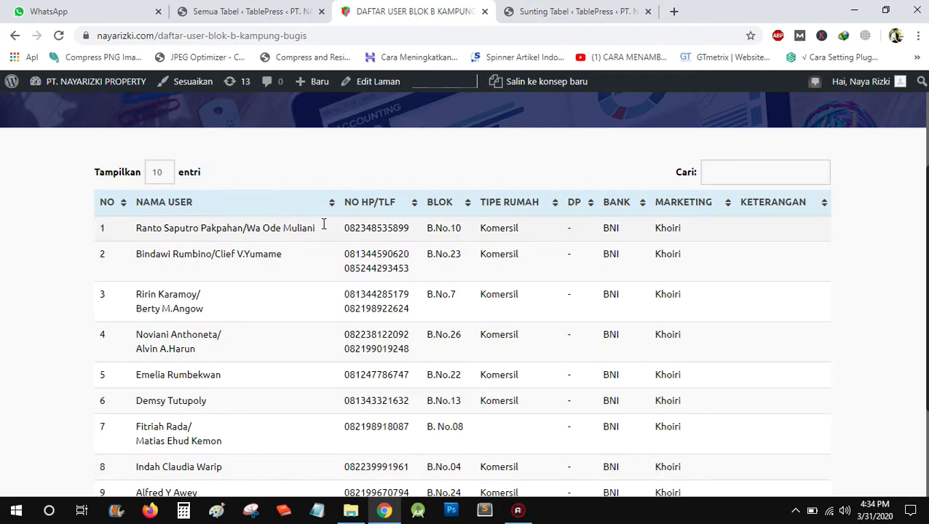
left_click(571, 12)
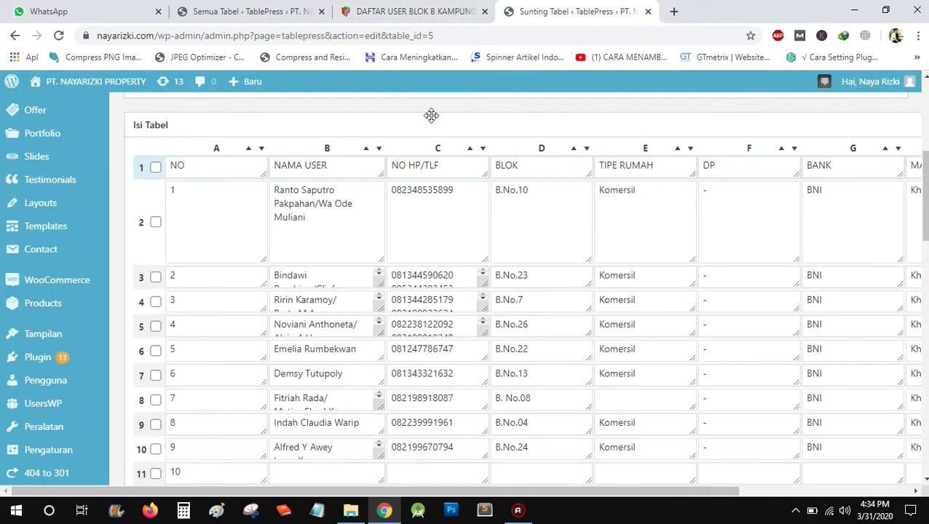
scroll(922, 197, "down", 2)
scroll(517, 292, "down", 5)
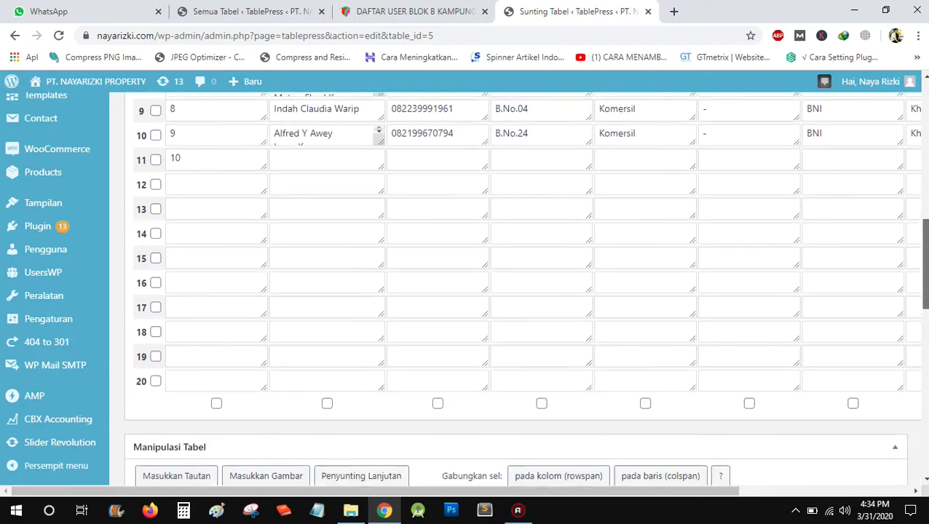
scroll(517, 291, "up", 4)
scroll(516, 291, "up", 2)
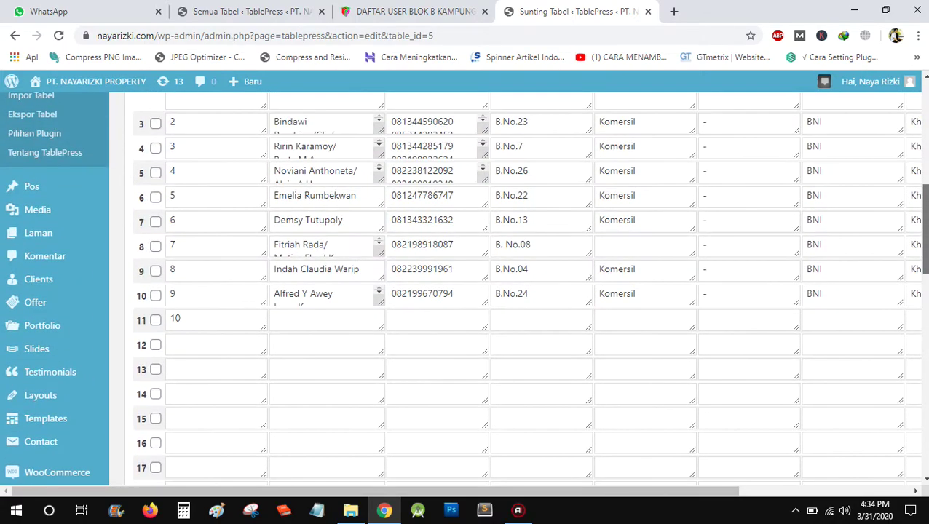
scroll(516, 291, "up", 3)
scroll(517, 291, "up", 4)
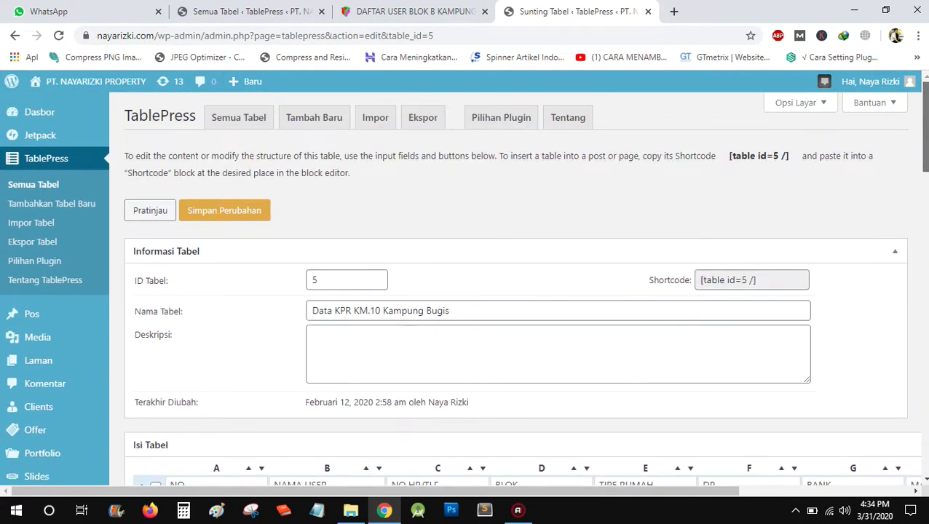
left_click_drag(923, 138, 922, 102)
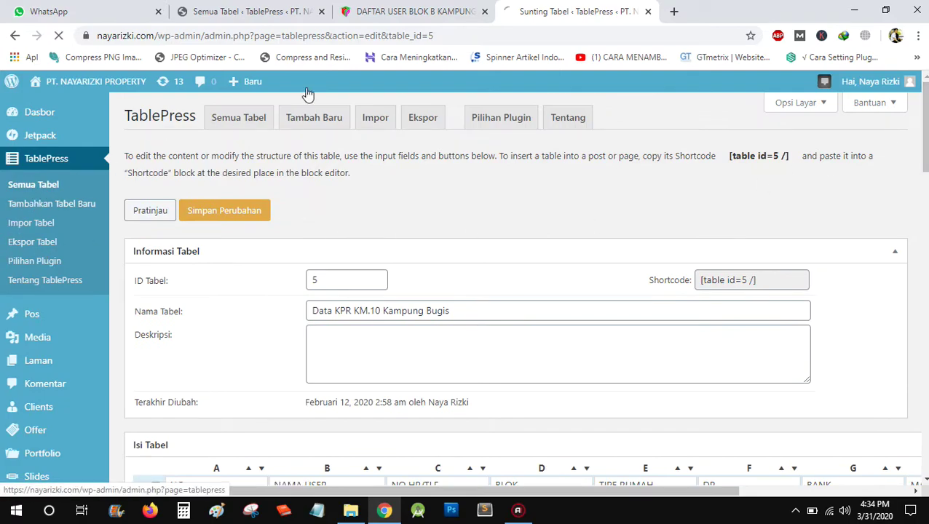
Step: Check the Daftar User menu on the published Blok B page and return to the list of all TablePress tables
left_click(437, 9)
scroll(473, 158, "up", 3)
left_click(546, 10)
left_click(407, 11)
mouse_move(404, 146)
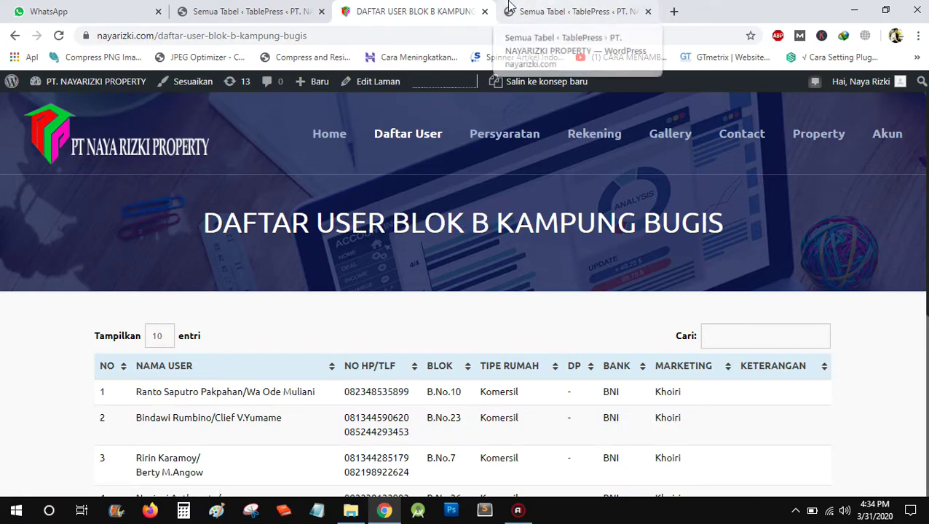
left_click(571, 11)
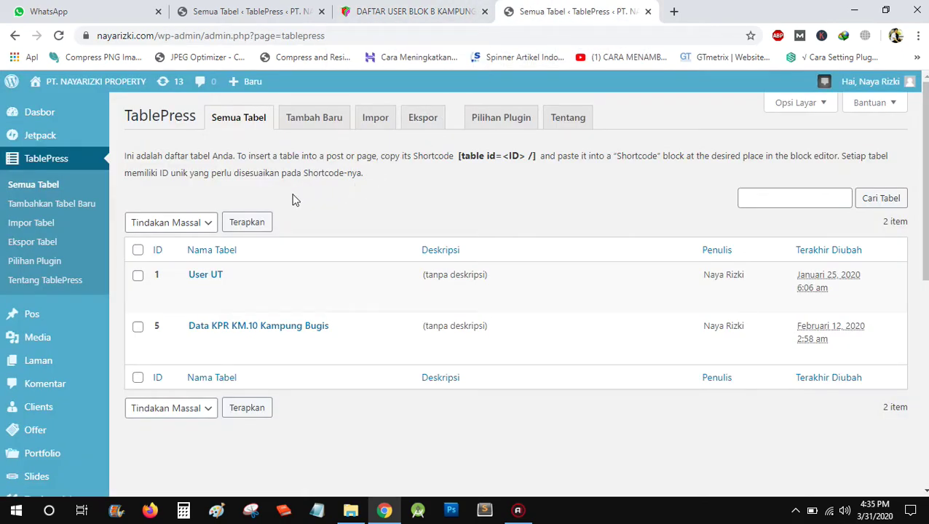
Step: Start a new TablePress table named Contoh Tabel and fill in a short description of it
left_click(52, 207)
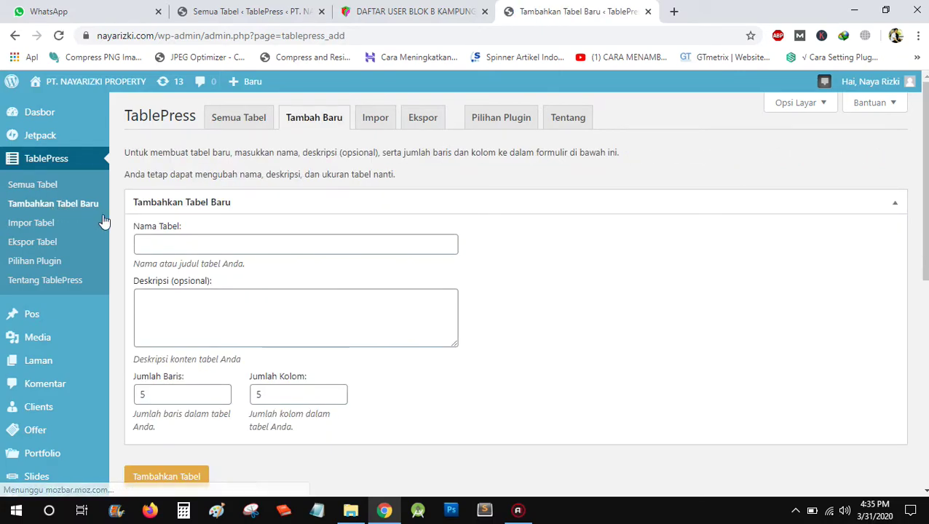
left_click(142, 242)
type("Contoh Tabel")
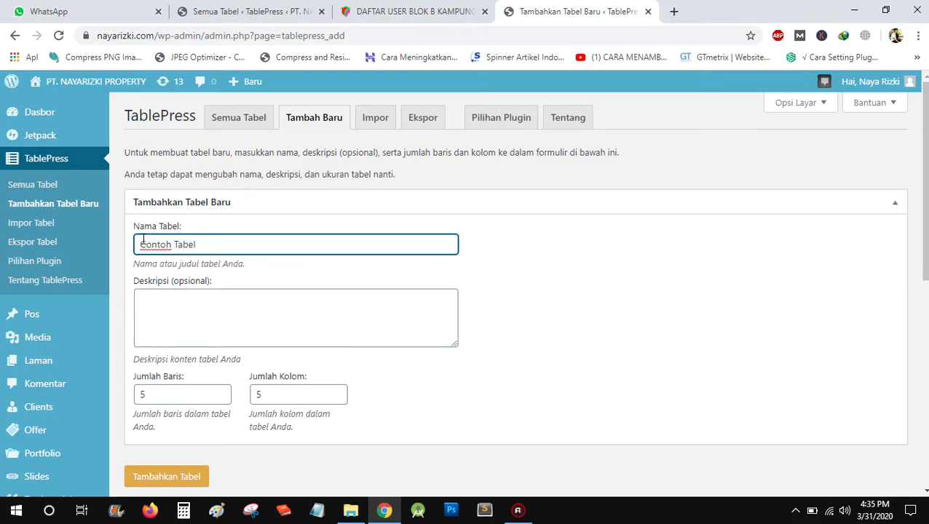
left_click(195, 309)
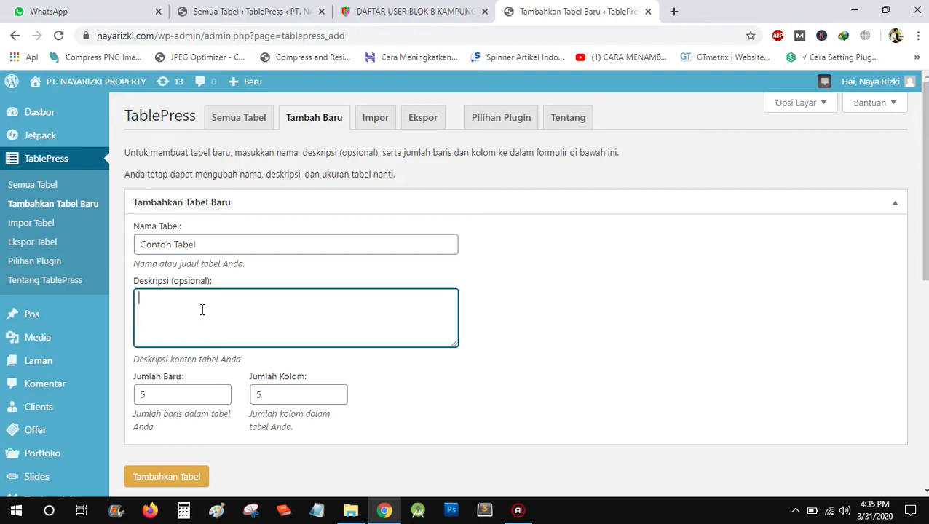
key("BackSpace")
type("Deskripsi table naya rizki")
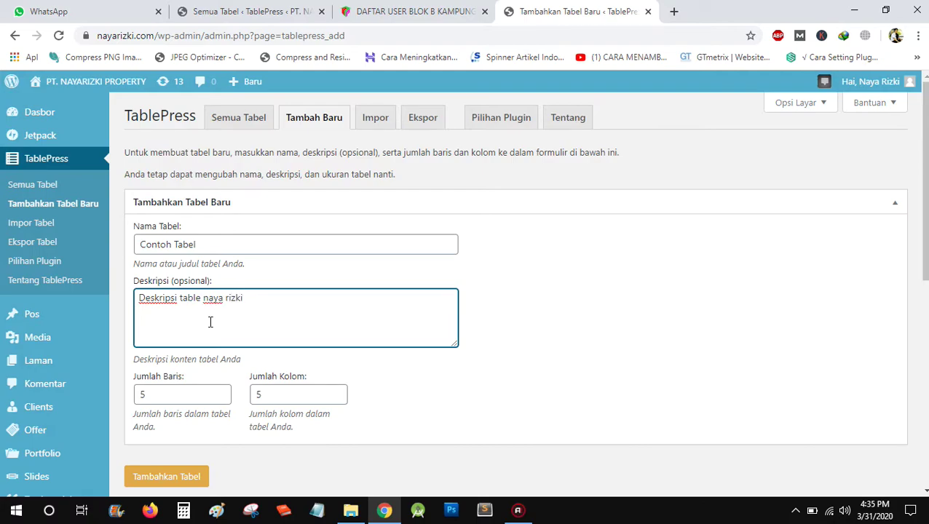
Step: Set the new table's number of rows to 10 and create the table
scroll(207, 318, "down", 1)
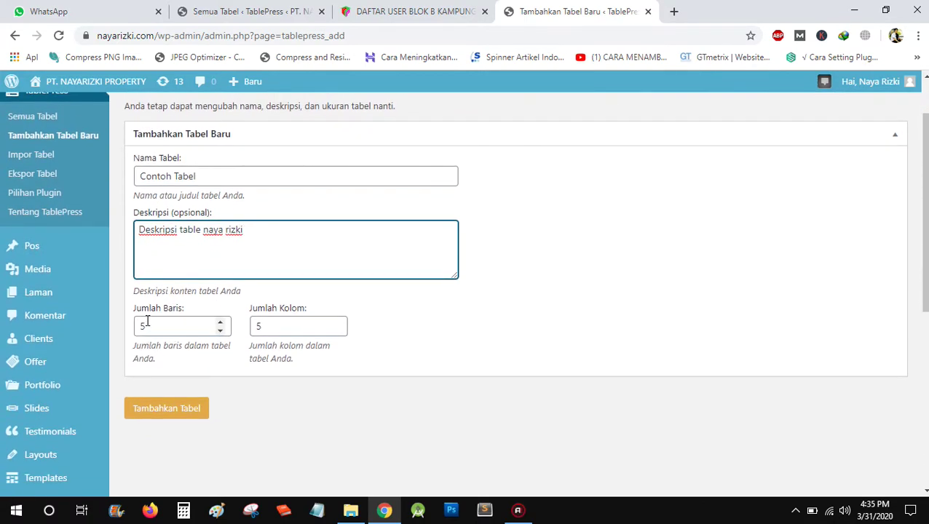
left_click_drag(146, 326, 135, 330)
type("10")
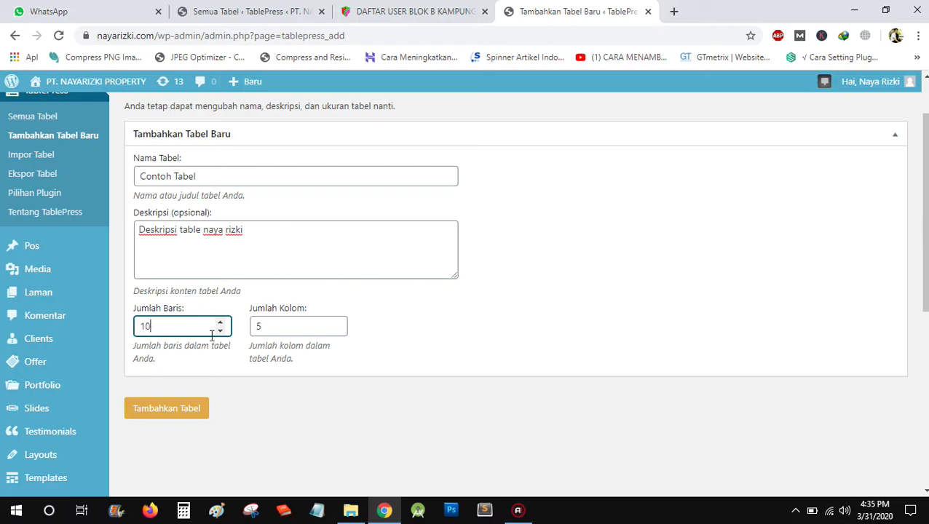
left_click(173, 407)
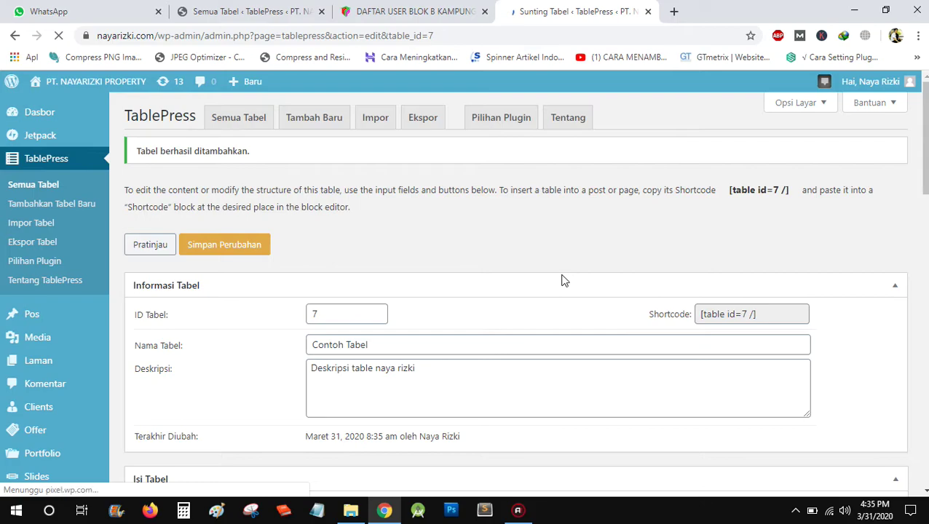
Step: Fill row 1 of the table with the headings No, Nama, Jumlah DP, Total DP and Ketarangan
scroll(546, 267, "down", 2)
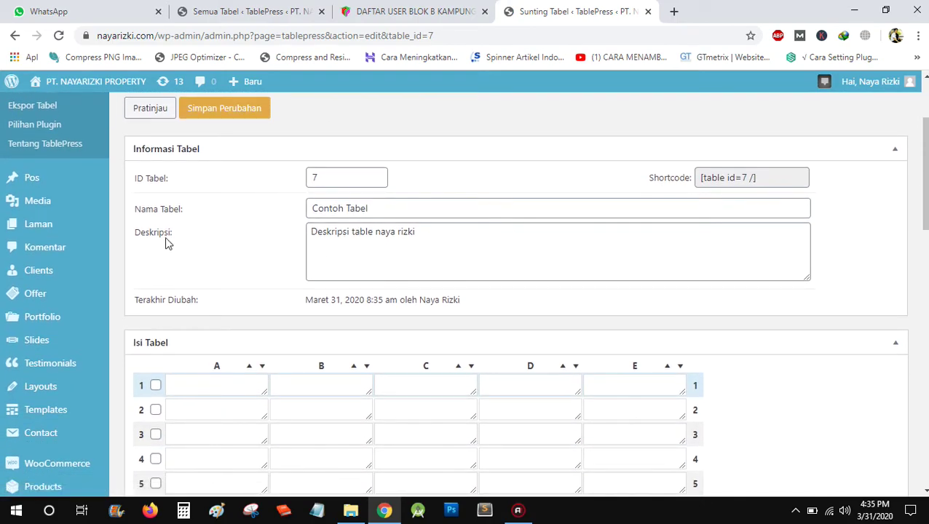
scroll(165, 242, "down", 2)
left_click(206, 259)
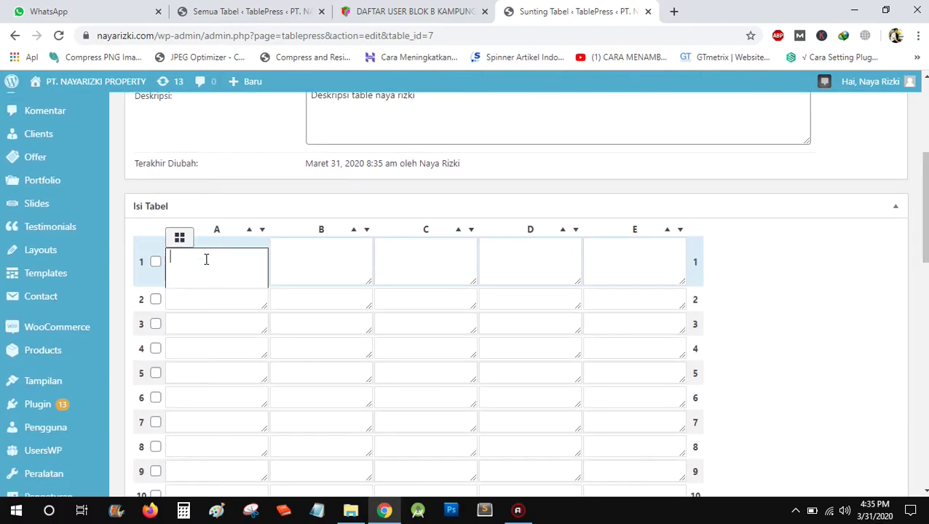
type("No")
left_click(298, 271)
type("Nama")
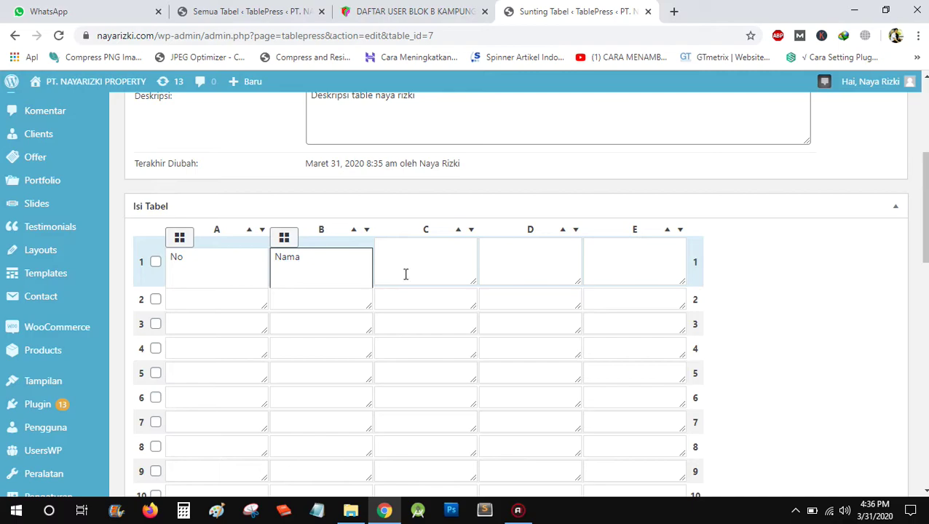
left_click(422, 270)
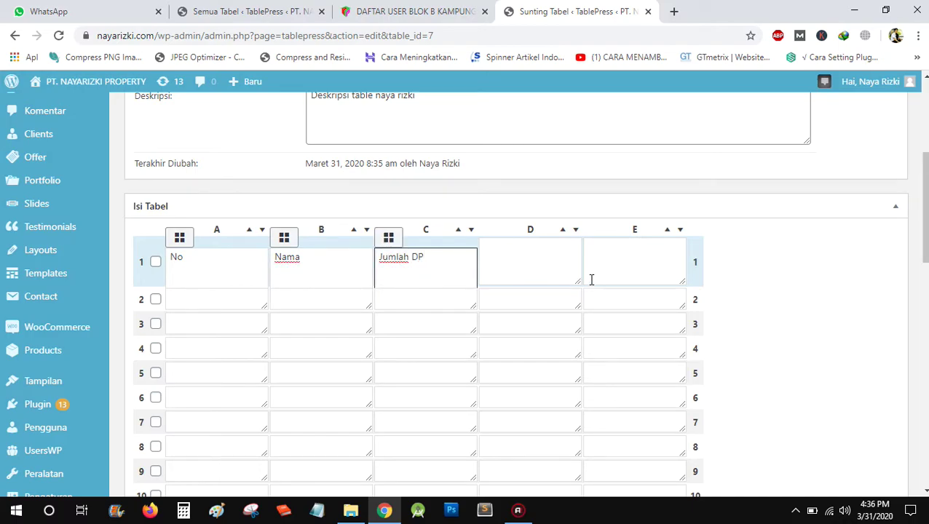
left_click(540, 255)
type("Total DP")
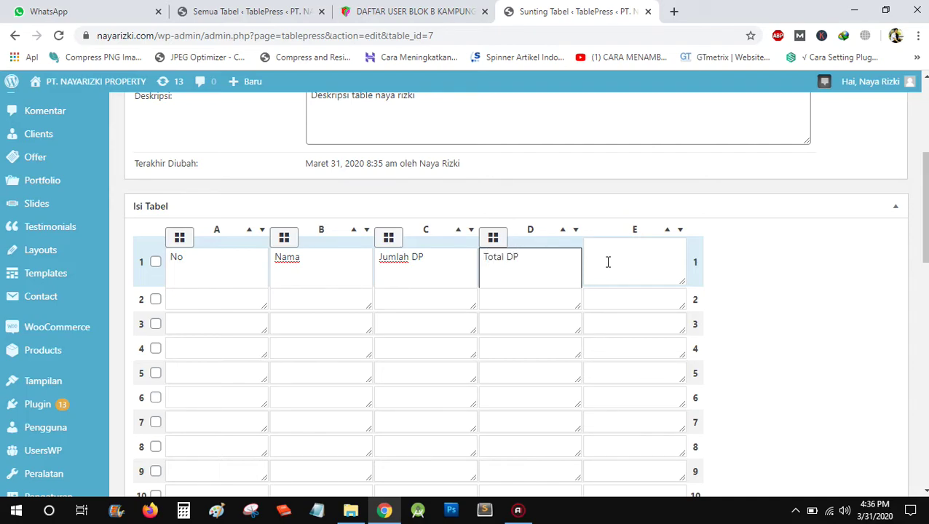
left_click(612, 262)
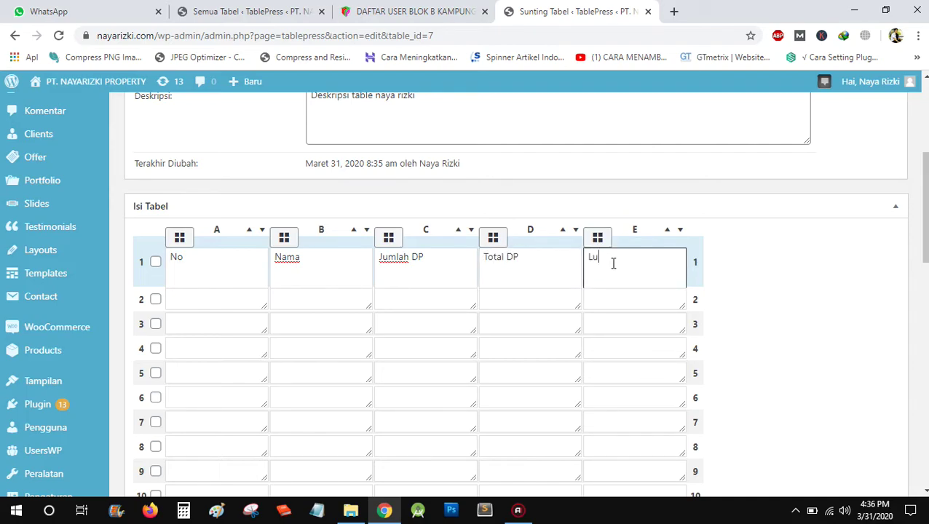
type("Ketarangan")
Step: Enter number 1 and the customer's full name, with a capital first letter, in row 2 under No and Nama
left_click(213, 305)
type("1")
left_click(287, 306)
type("naya ")
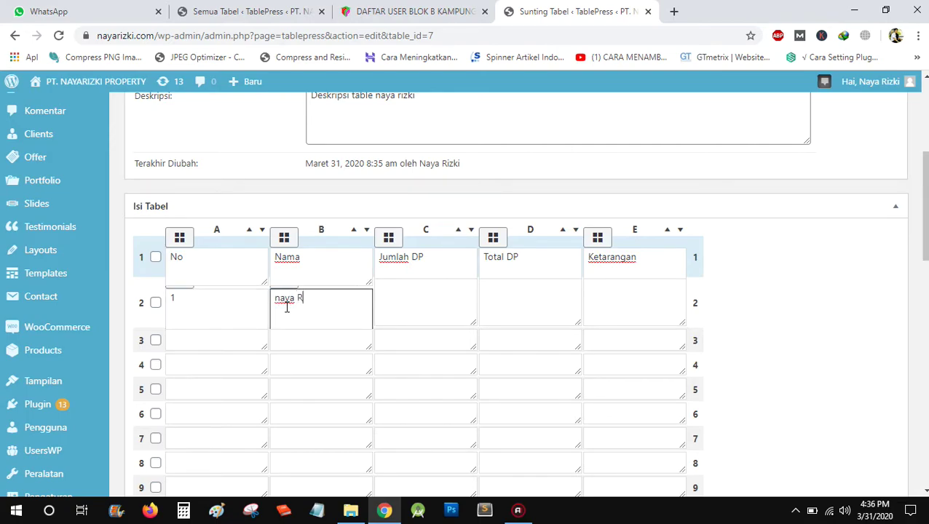
type("Rizki")
key("ctrl+a")
key("Home")
key("Delete")
type("N")
Step: Complete row 2 with Rp. 5.000.000 for Jumlah DP, Rp. 50.000.000 for Total DP and Lunas in the last column
left_click(390, 319)
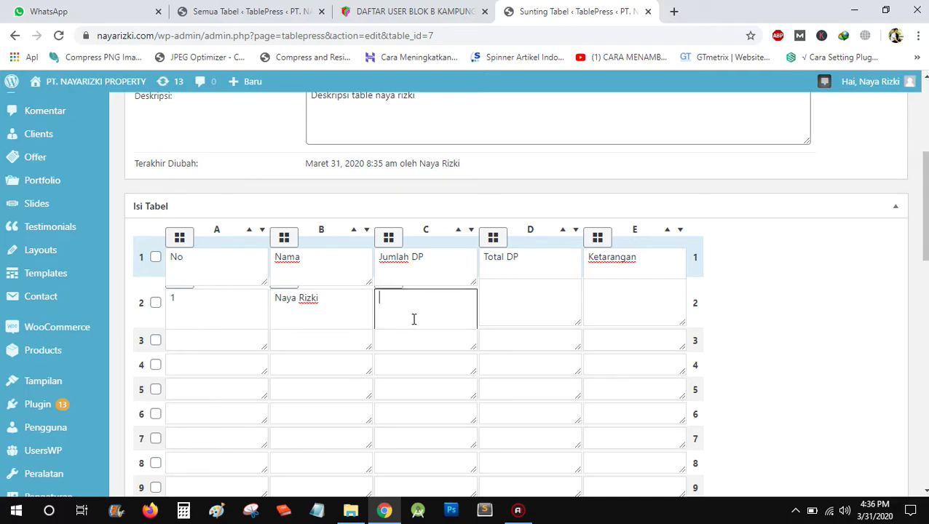
type("Rp. 5.000.000")
key("Tab")
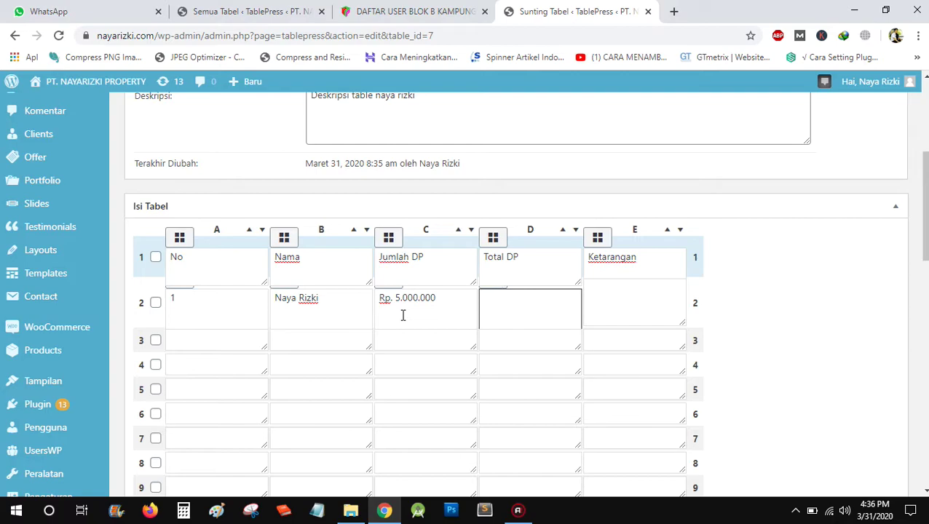
type("Rp. 50.000.000")
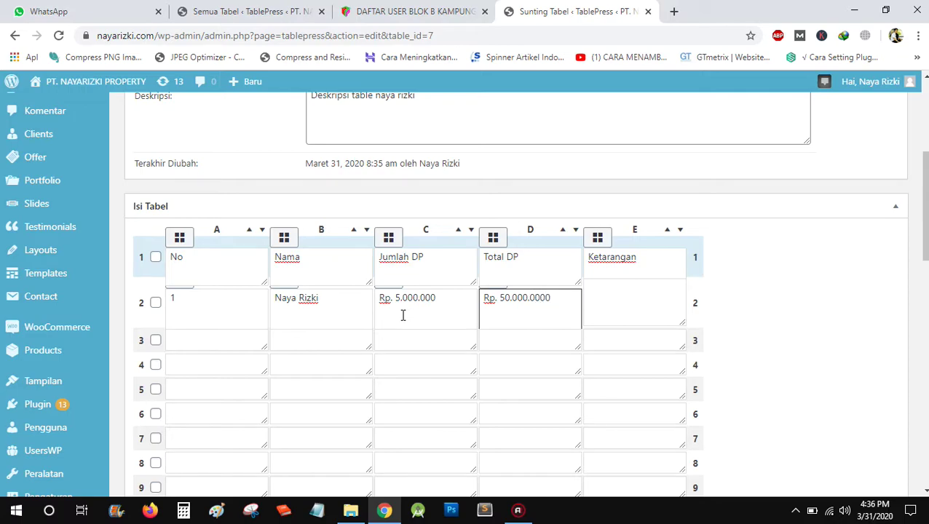
key("Tab")
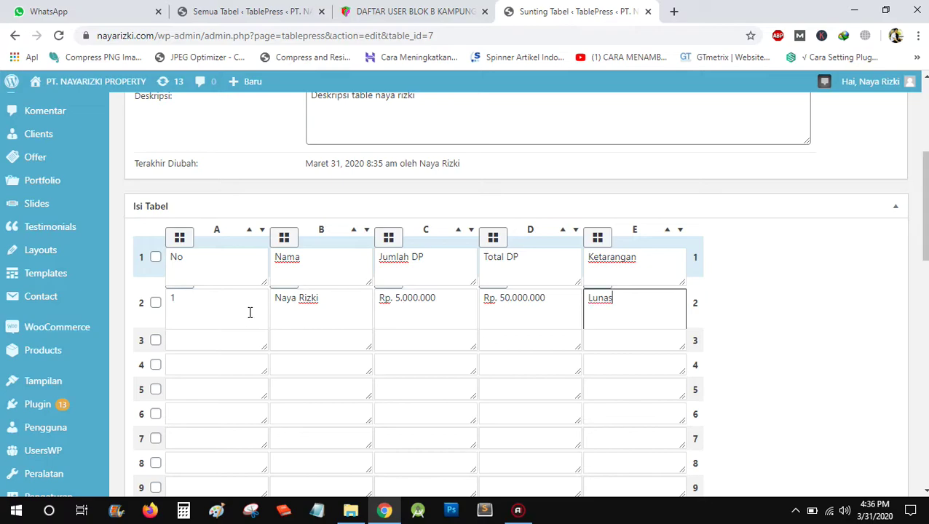
Step: Save the changes to the Contoh Tabel table
scroll(923, 204, "up", 2)
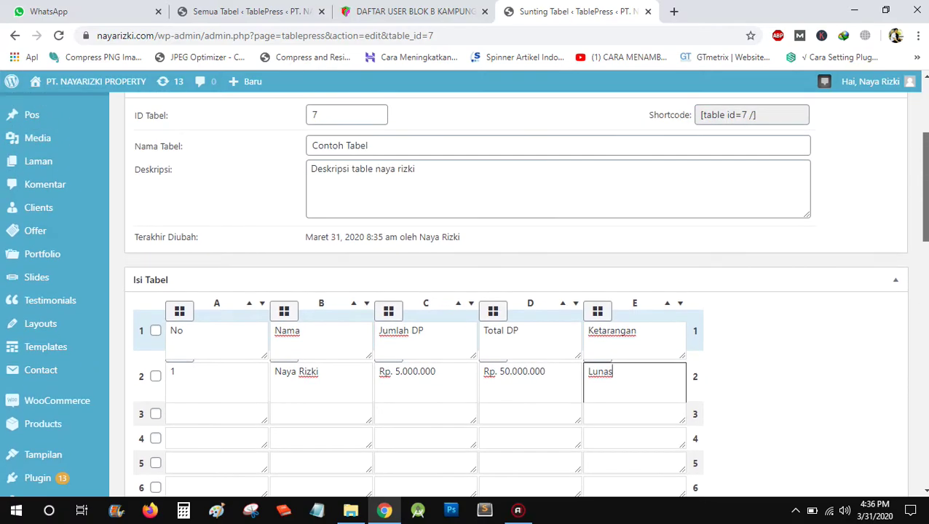
mouse_move(925, 167)
left_mouse_down()
mouse_move(925, 197)
mouse_move(925, 153)
left_mouse_up()
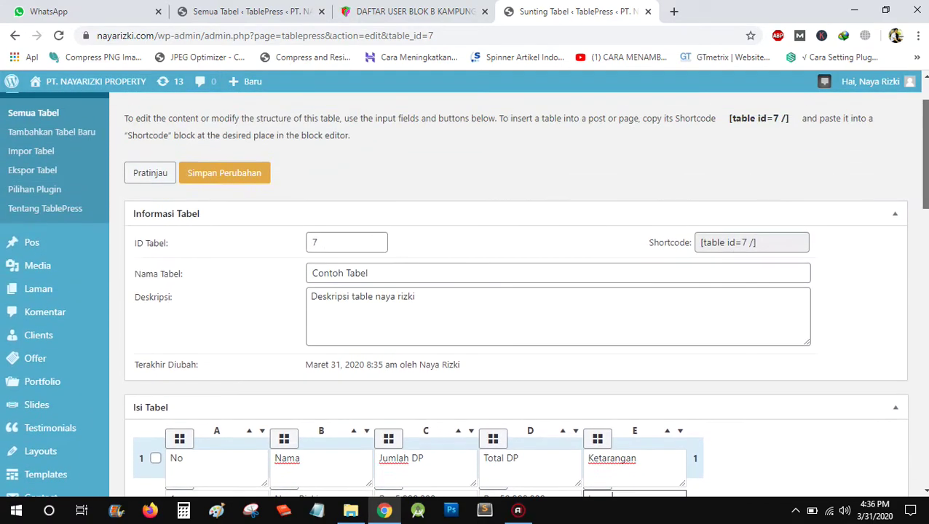
scroll(517, 291, "up", 1)
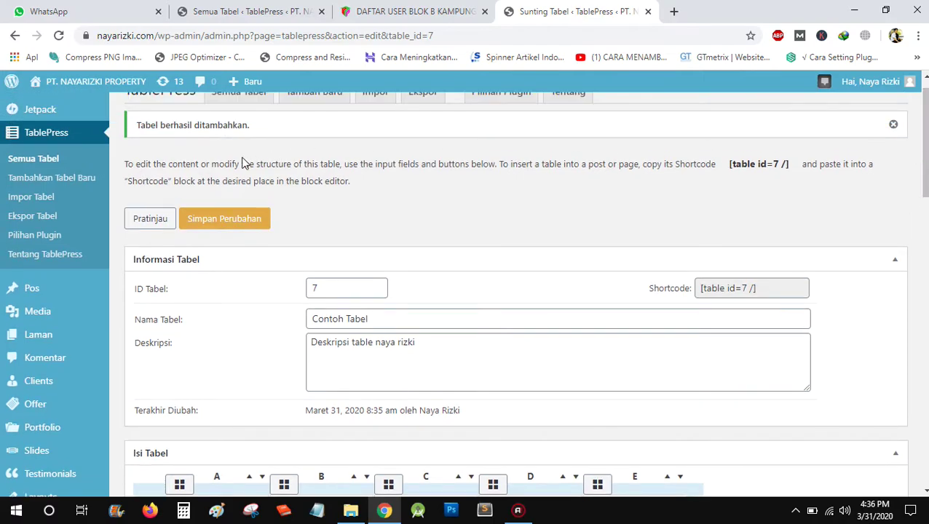
left_click(232, 216)
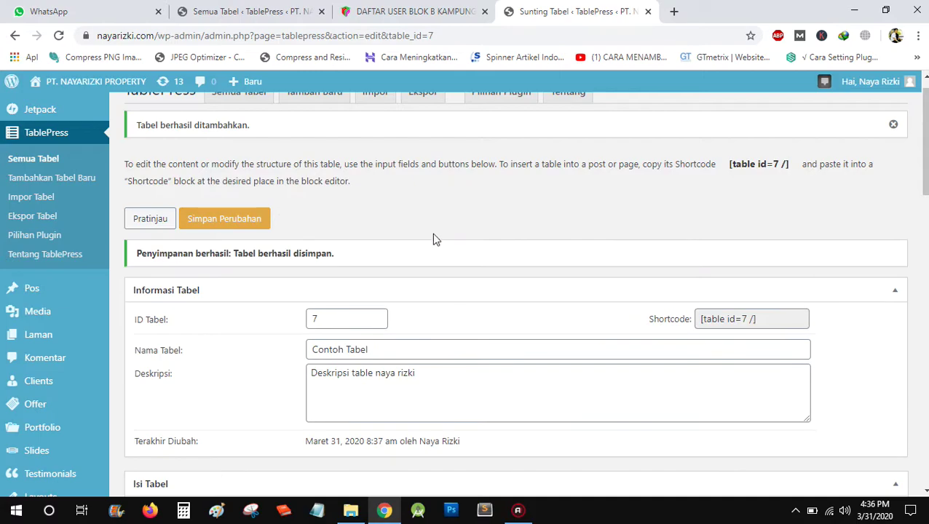
Step: Look through the row, column and display options of the saved Contoh Tabel table
scroll(350, 273, "down", 8)
scroll(350, 273, "down", 4)
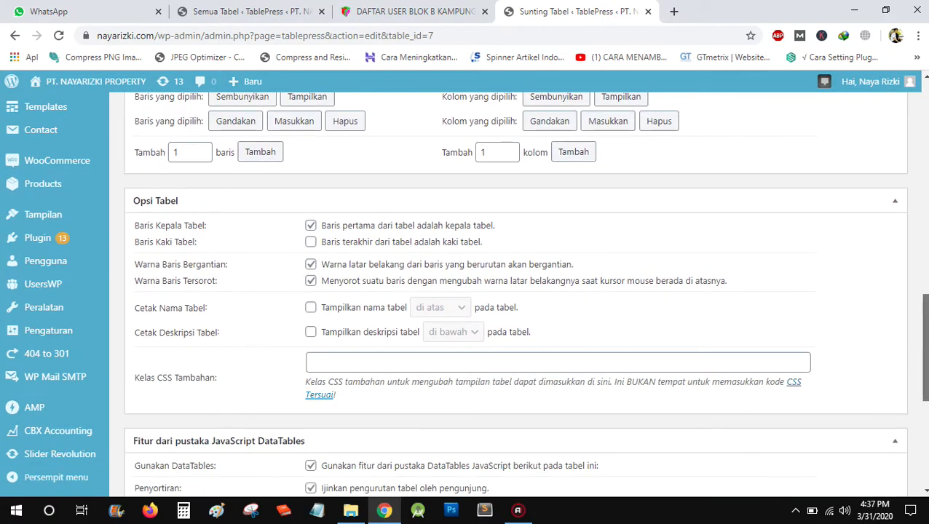
scroll(923, 342, "up", 12)
left_click_drag(924, 151, 924, 138)
Step: Compare the published Blok B customer page and its Daftar User menu with the Contoh Tabel editor and its shortcode
left_click(341, 19)
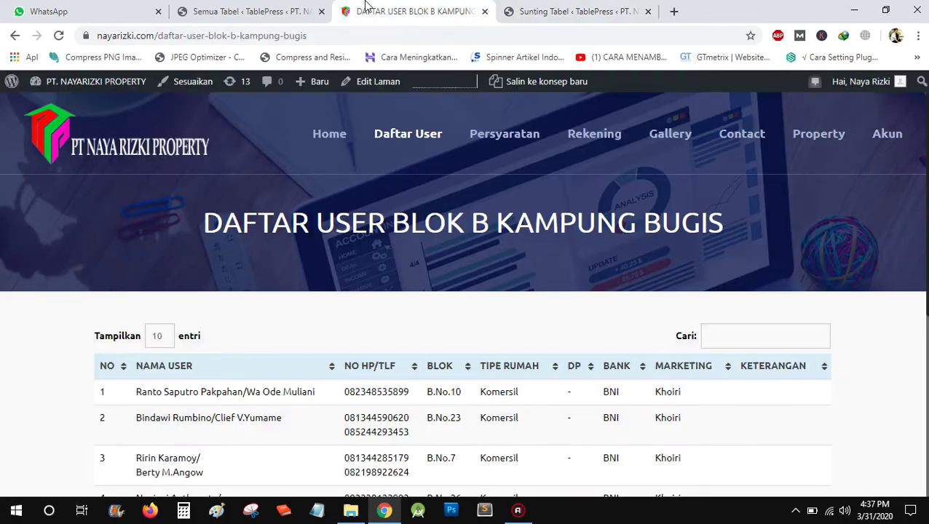
mouse_move(389, 141)
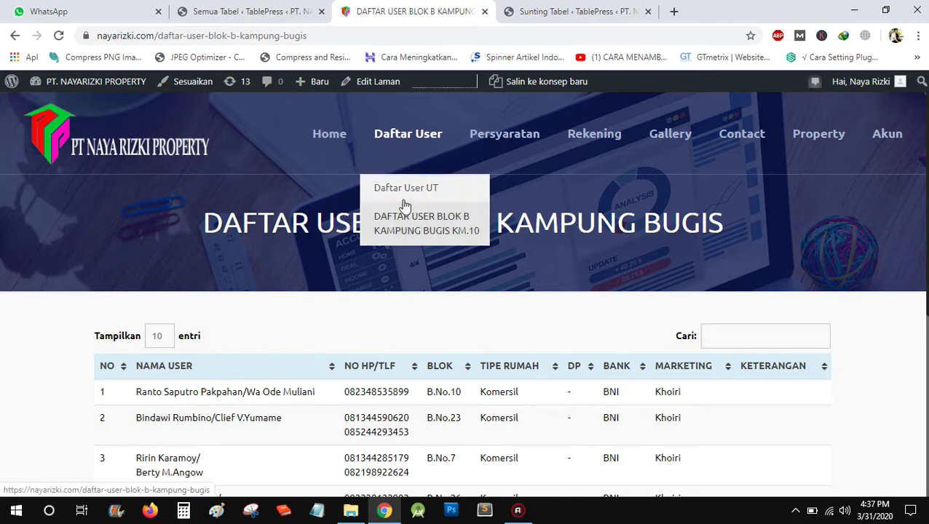
left_click(575, 11)
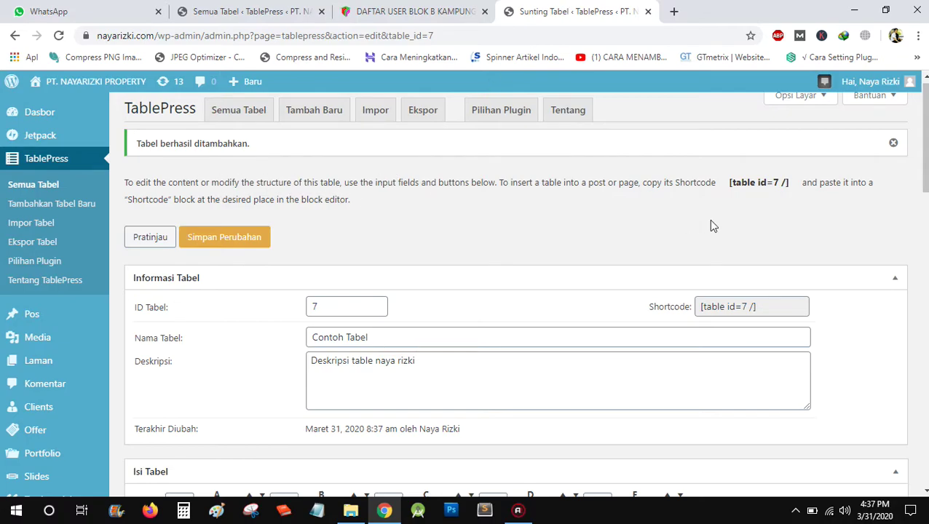
left_click(415, 11)
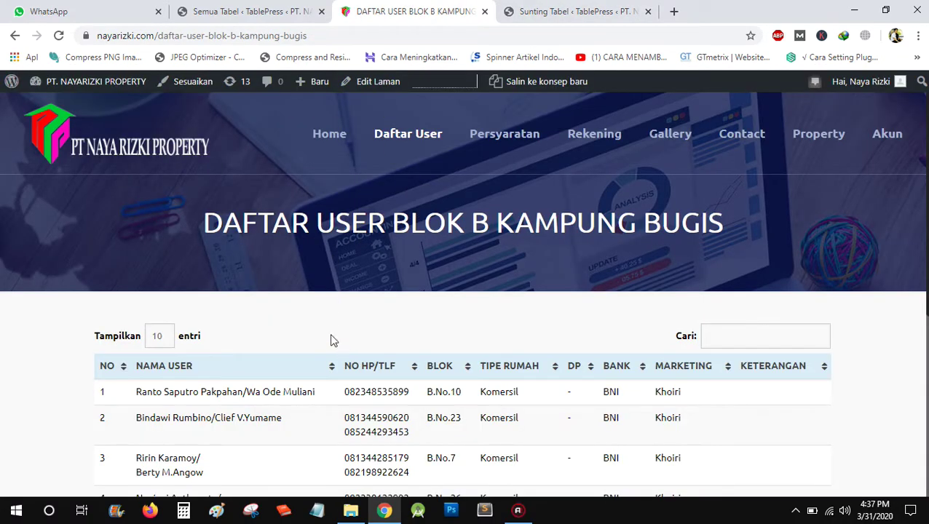
scroll(331, 329, "down", 2)
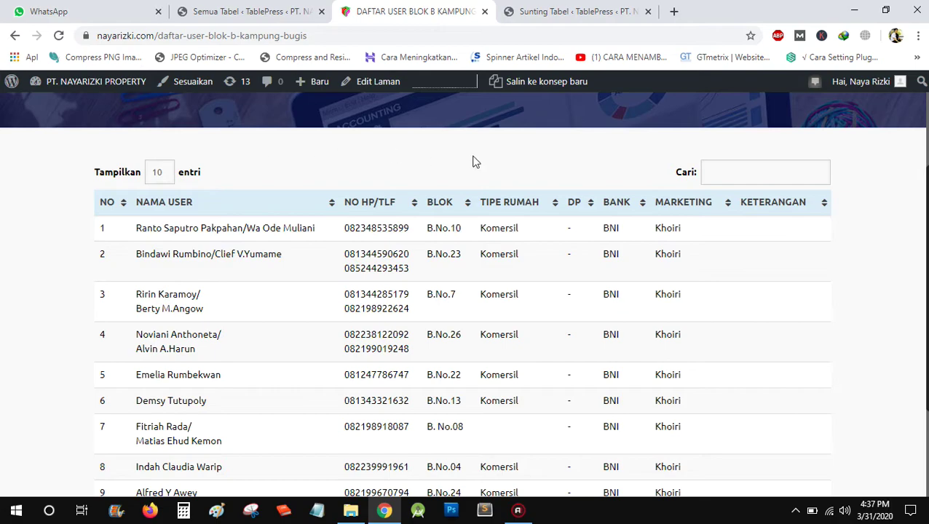
left_click(539, 11)
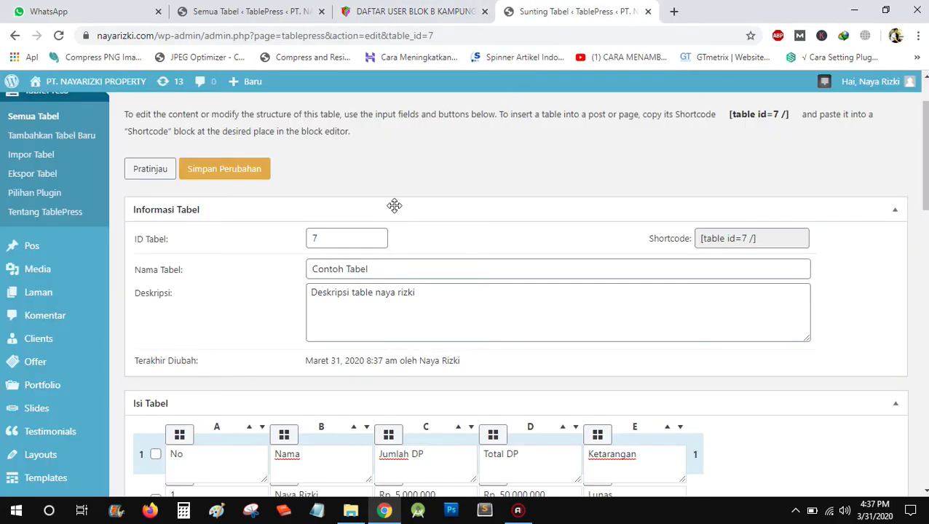
scroll(392, 205, "up", 1)
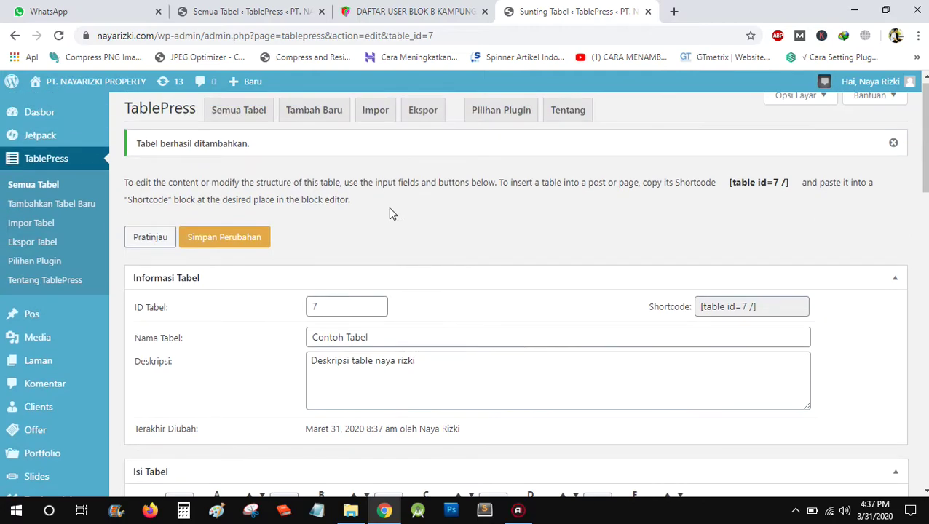
left_click(395, 10)
scroll(405, 174, "up", 2)
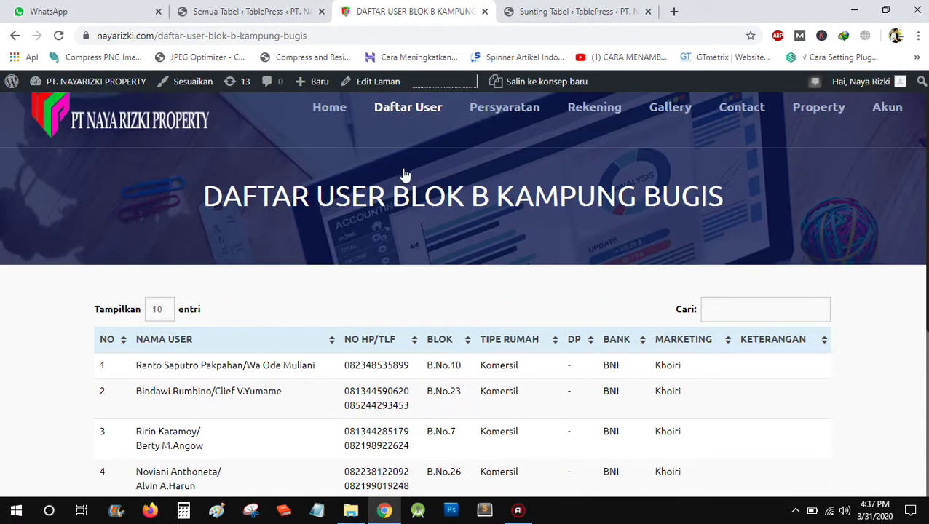
scroll(405, 173, "up", 1)
left_click(545, 11)
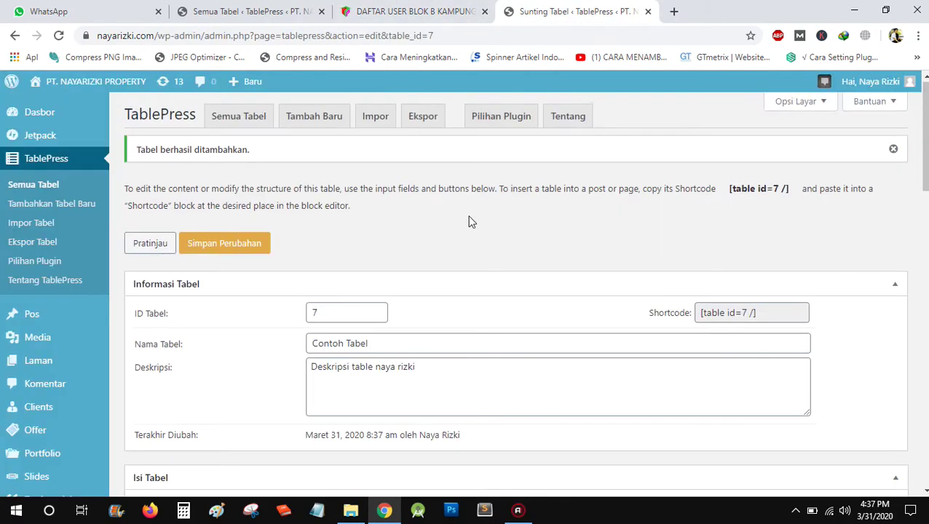
scroll(469, 218, "down", 2)
scroll(466, 234, "up", 2)
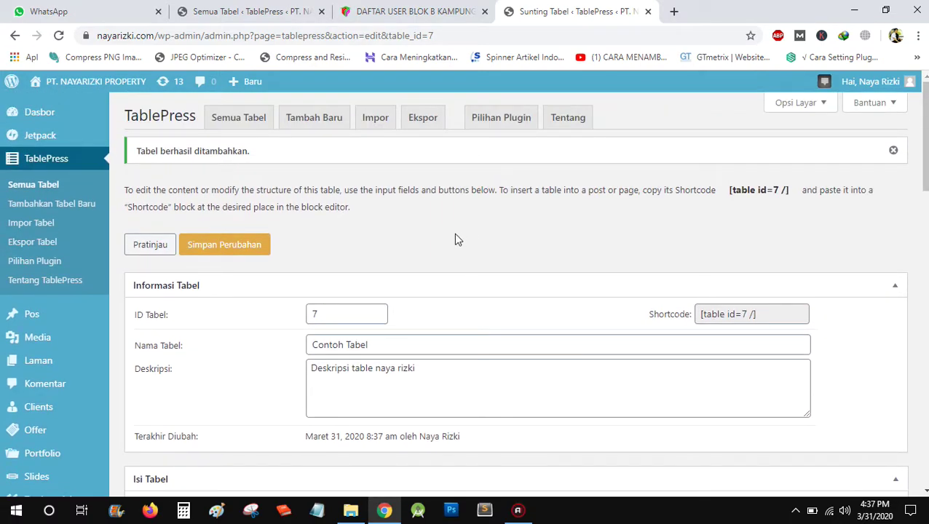
Step: Open the form for adding a new page in a separate browser tab, keeping the table editor open
left_click(418, 9)
left_click(508, 9)
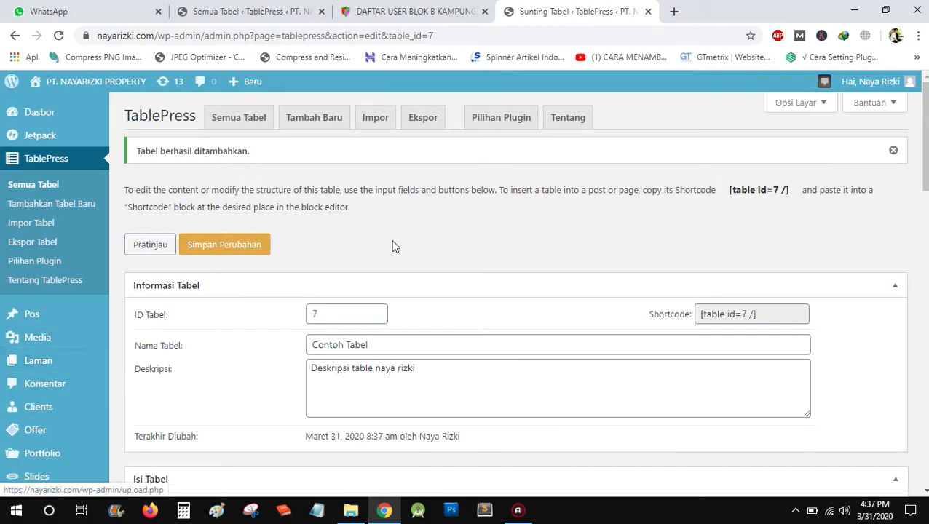
mouse_move(38, 373)
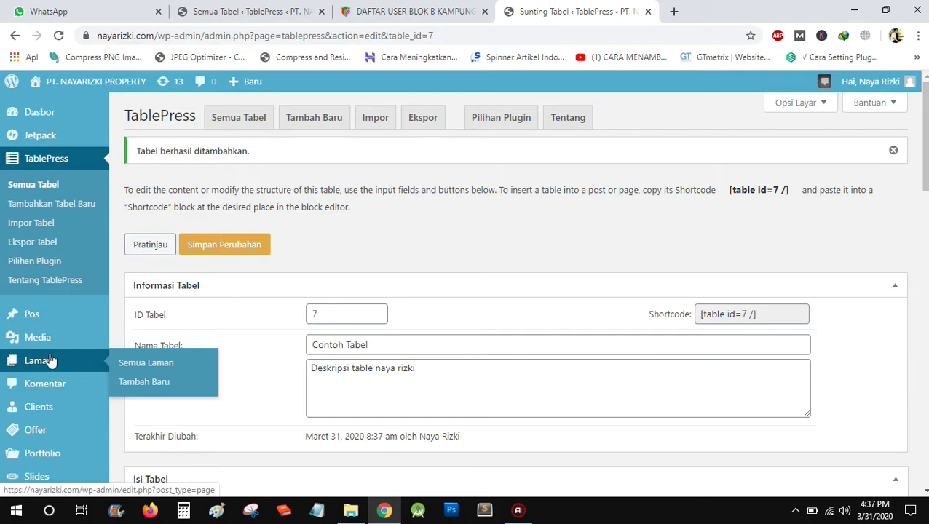
right_click(142, 384)
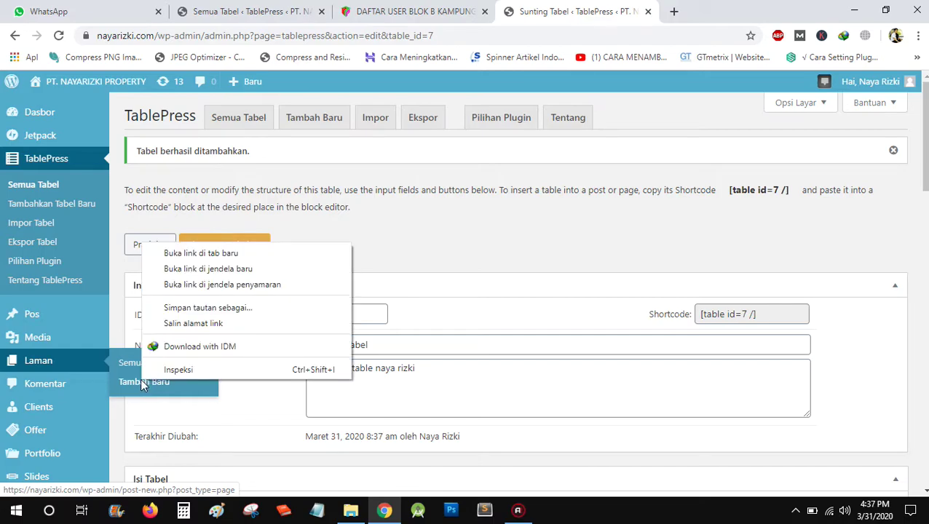
left_click(201, 254)
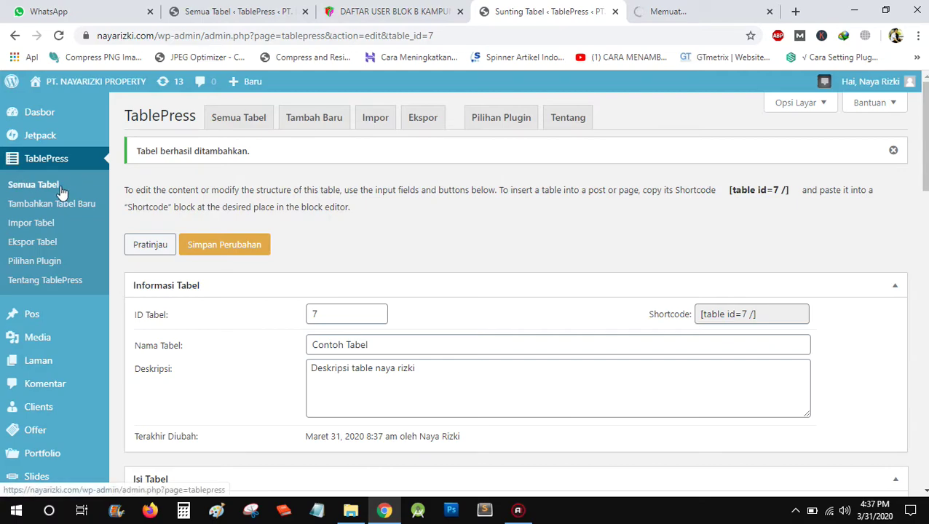
left_click(649, 11)
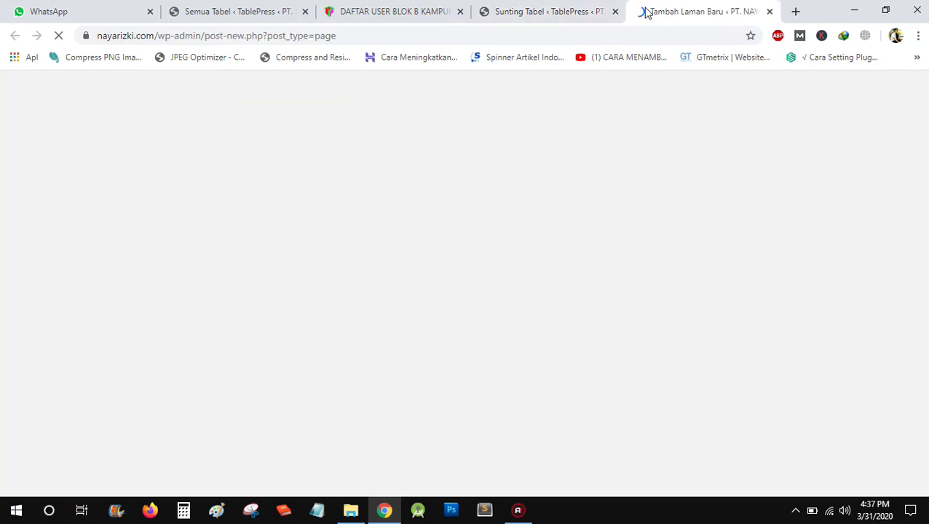
left_click(551, 8)
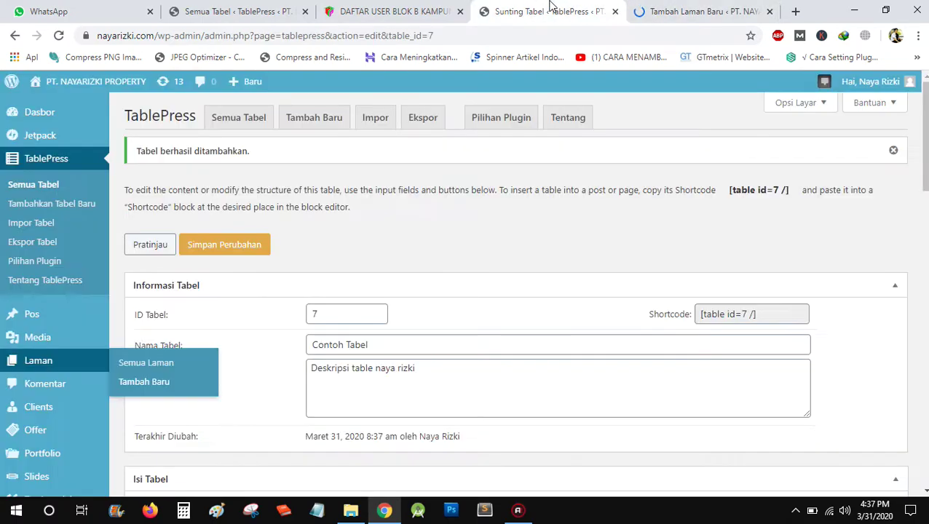
left_click(652, 8)
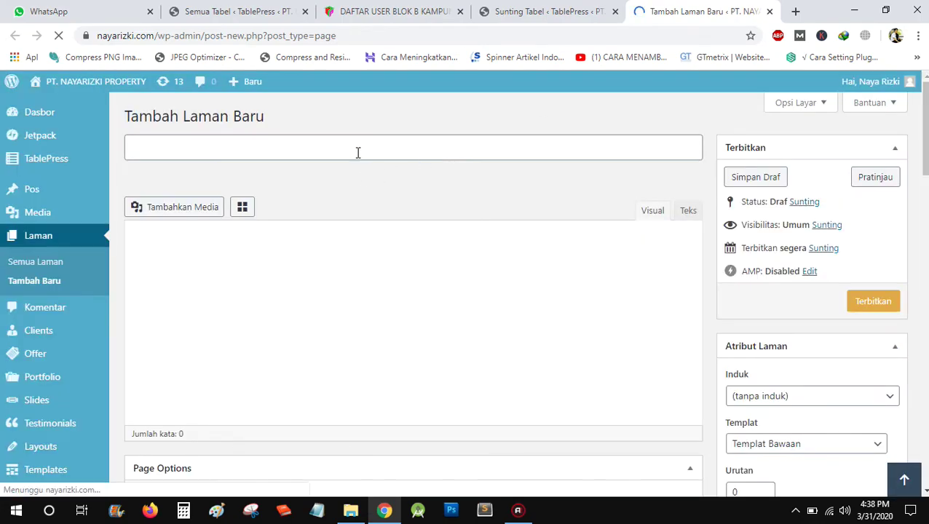
Step: Title the new page Contoh Tabel
left_click(359, 152)
type("C")
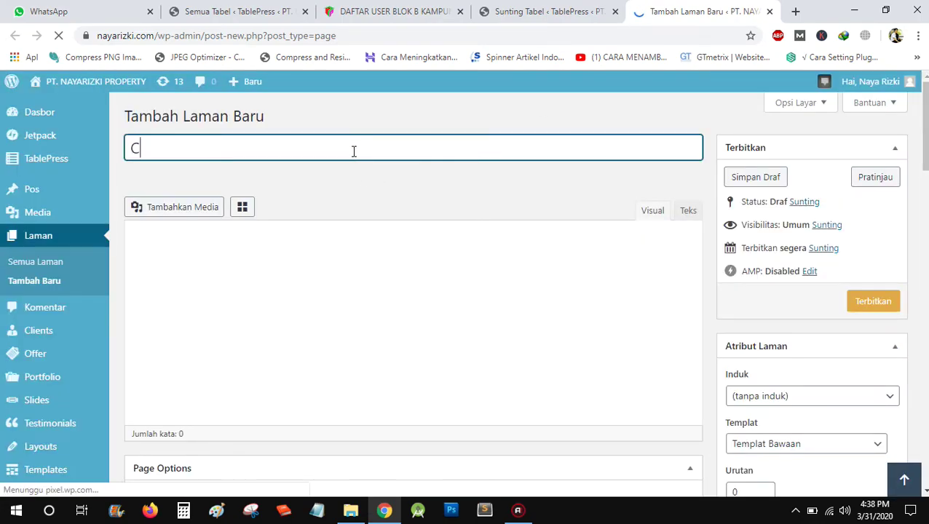
type("ontoh Tabel")
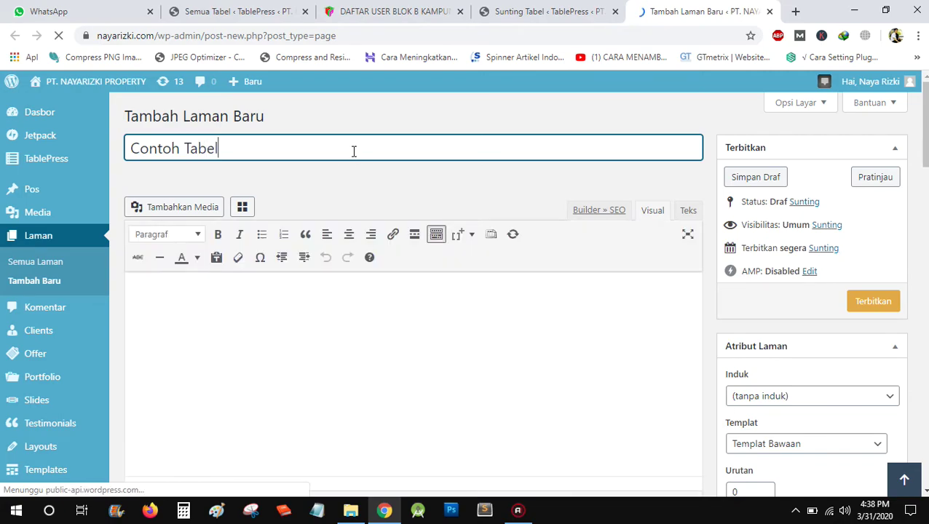
Step: Check the published Blok B customer table and copy the Contoh Tabel table's shortcode [table id=7 /]
left_click(509, 11)
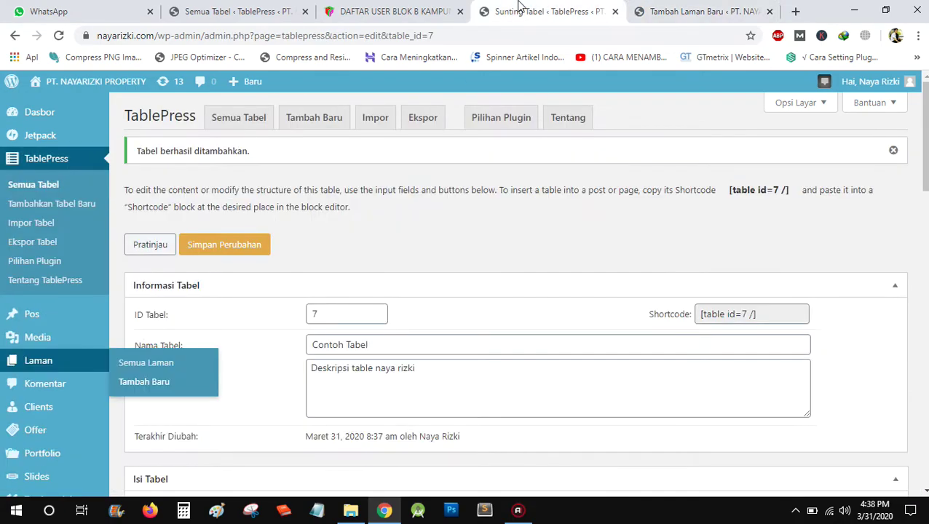
left_click(396, 12)
scroll(248, 349, "down", 2)
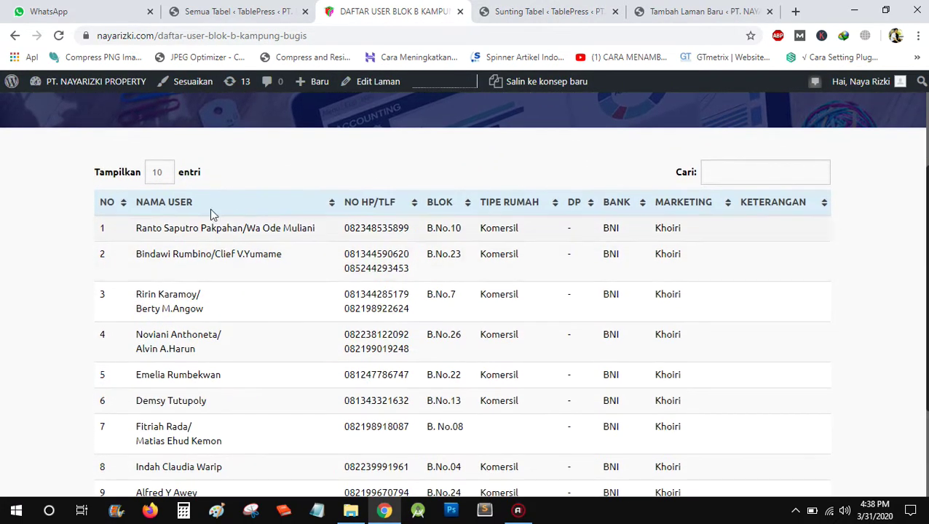
left_click(519, 11)
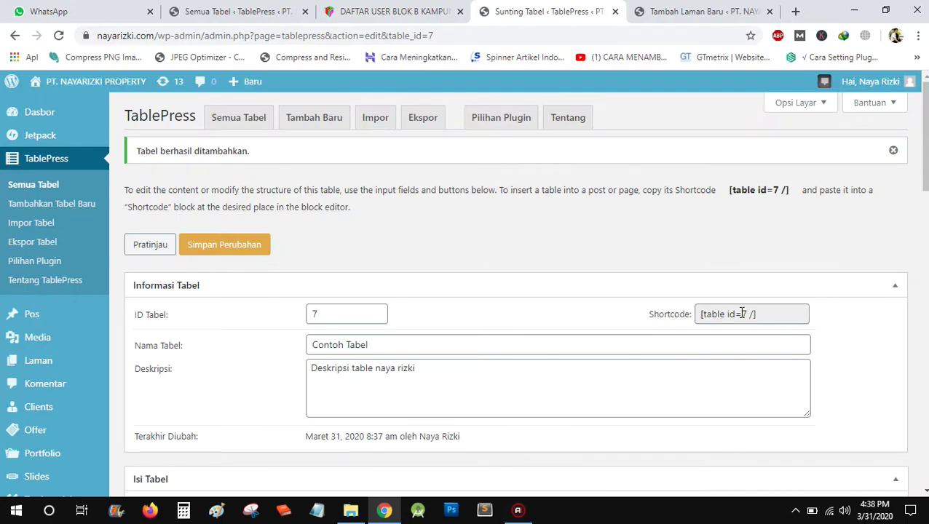
left_click(659, 321)
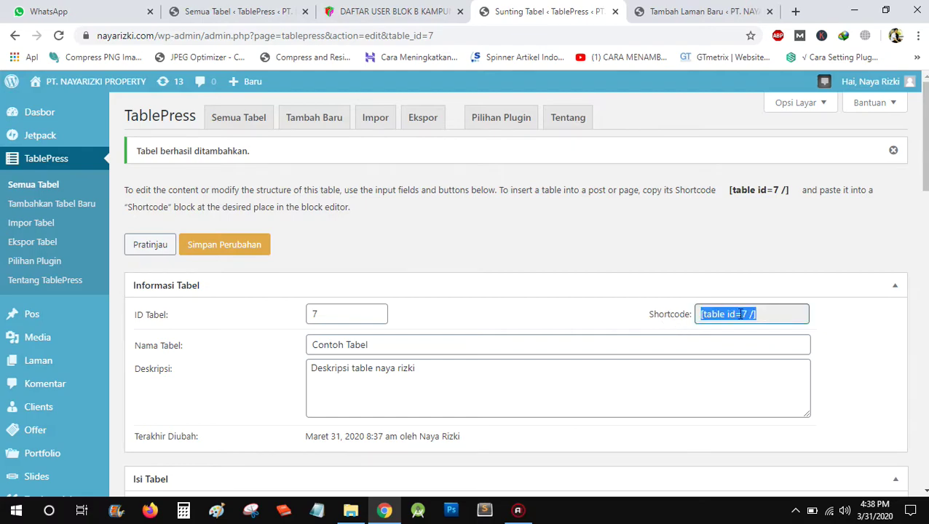
left_click(758, 261)
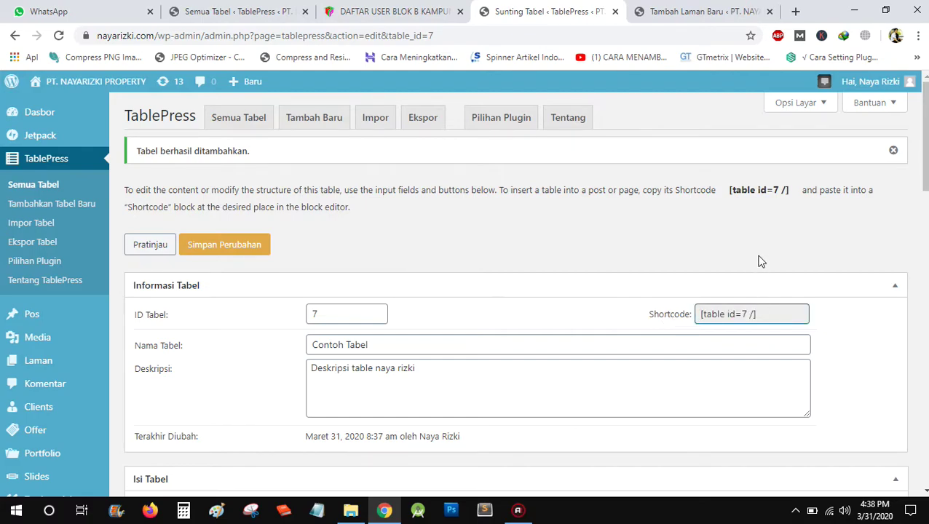
left_click(659, 317)
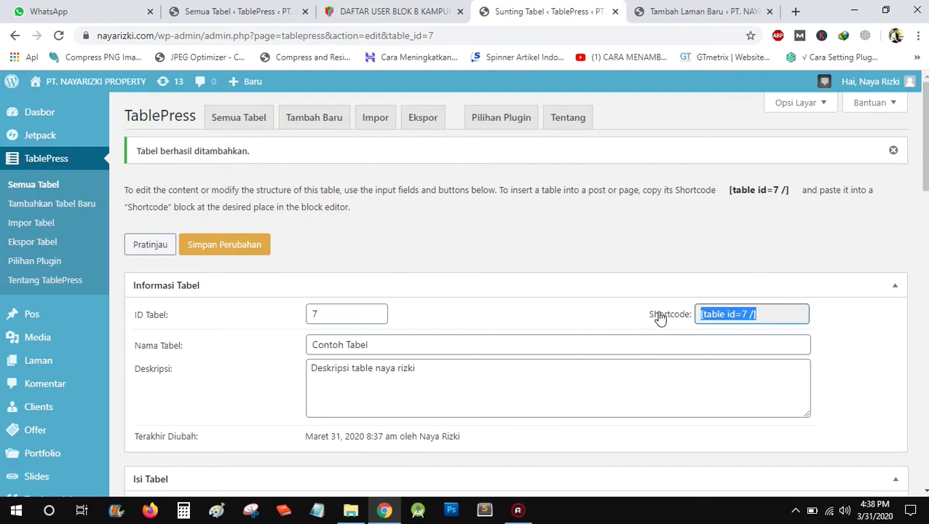
right_click(726, 310)
left_click(726, 326)
right_click(728, 315)
left_click(730, 322)
Step: Paste the shortcode [table id=7 /] centred in the body of the new Contoh Tabel page and publish the page
left_click(673, 11)
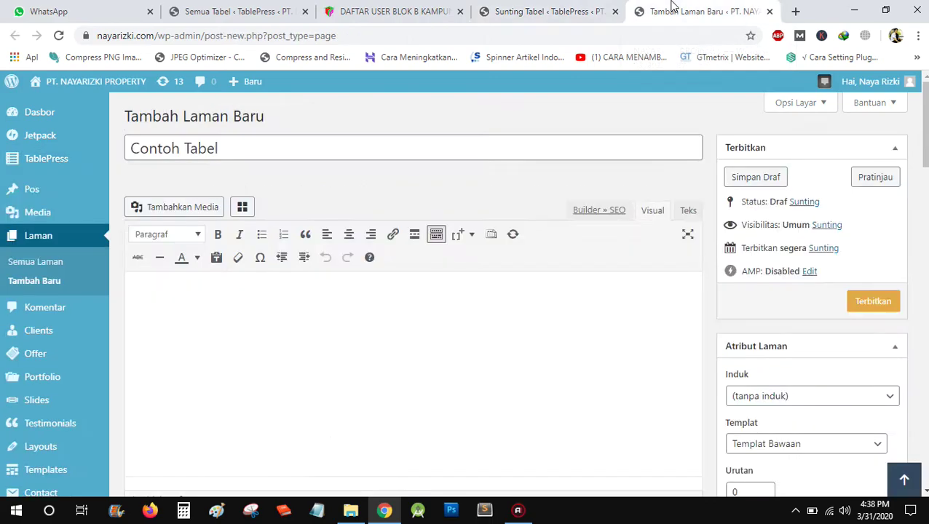
left_click(349, 235)
key("ctrl+v")
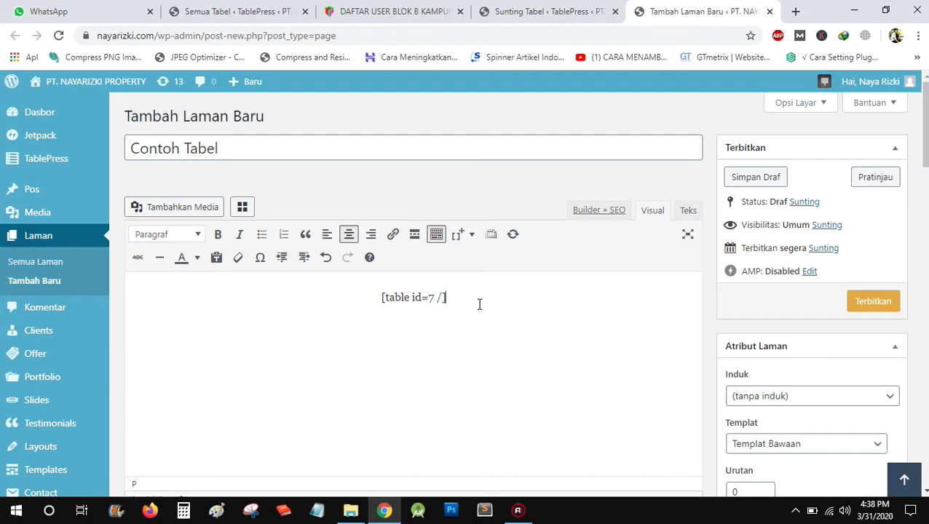
left_click(883, 304)
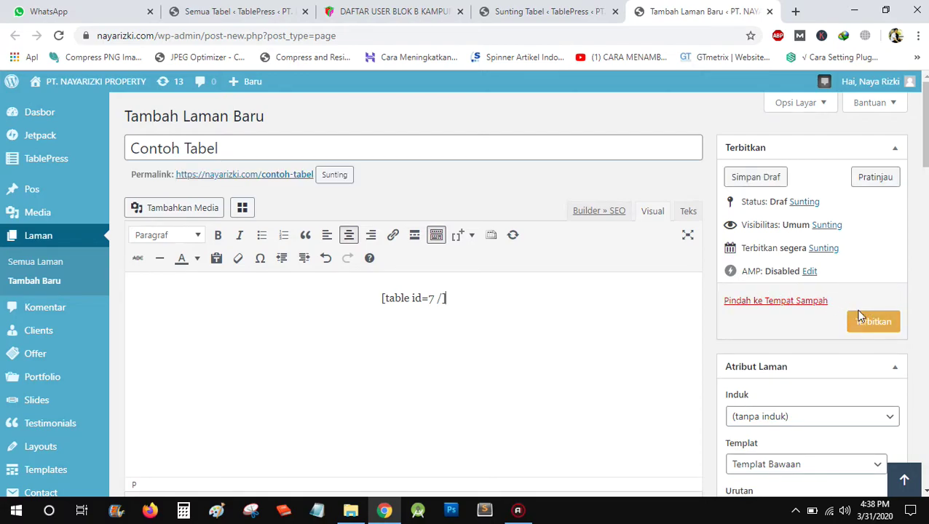
left_click(866, 329)
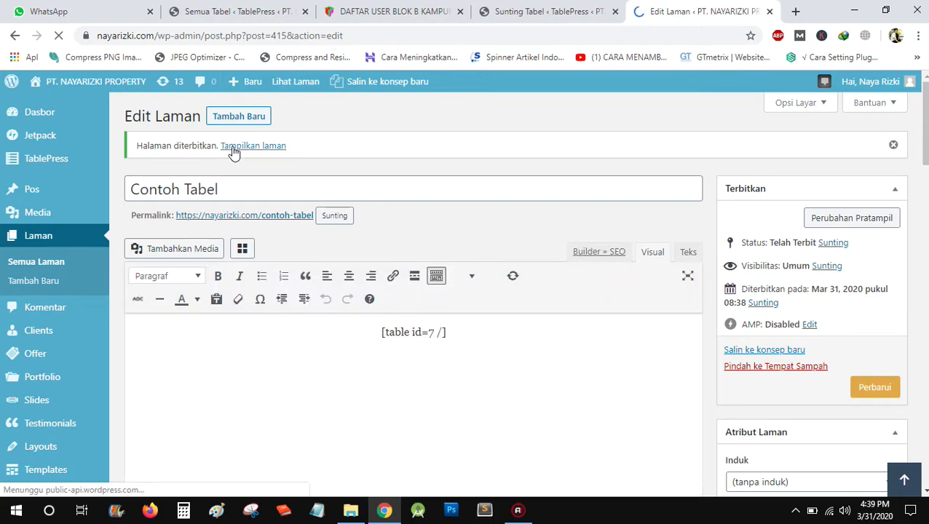
Step: View the published Contoh Tabel page in a separate browser tab and look over its table
right_click(233, 150)
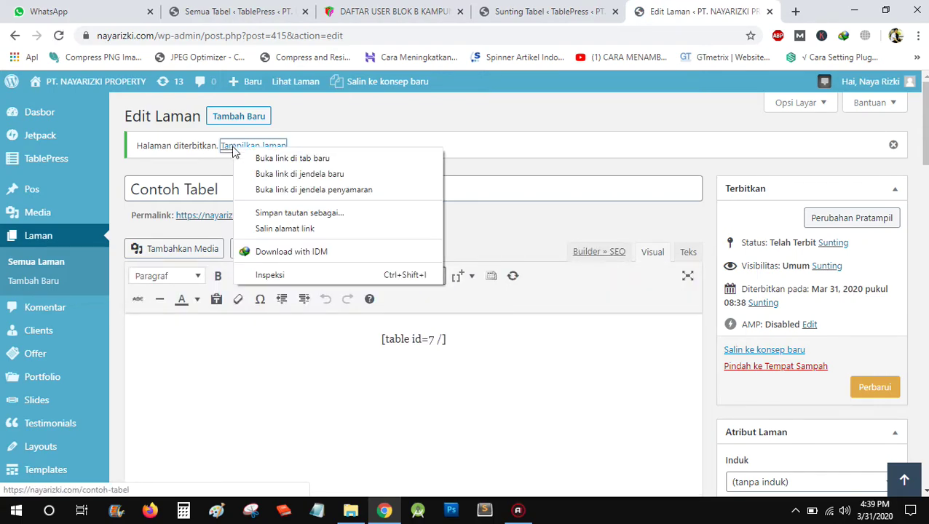
left_click(340, 159)
left_click(715, 8)
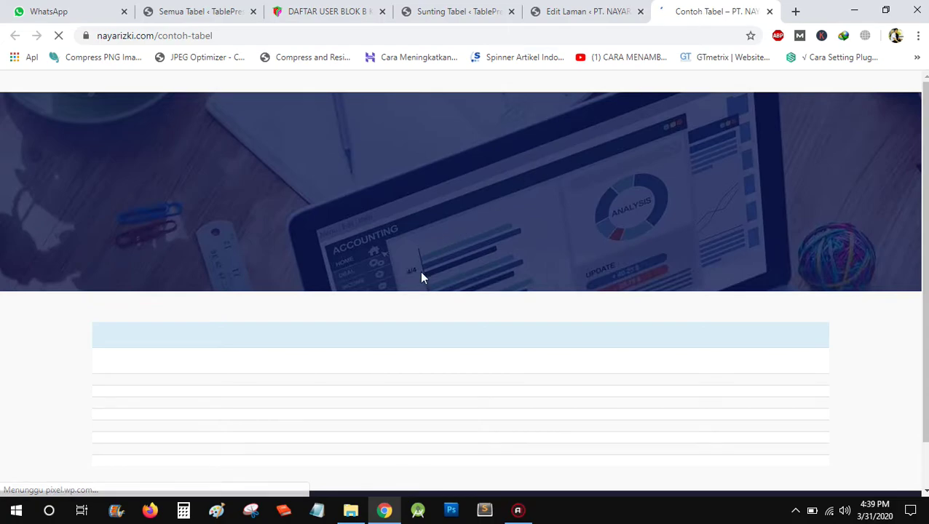
scroll(420, 275, "down", 2)
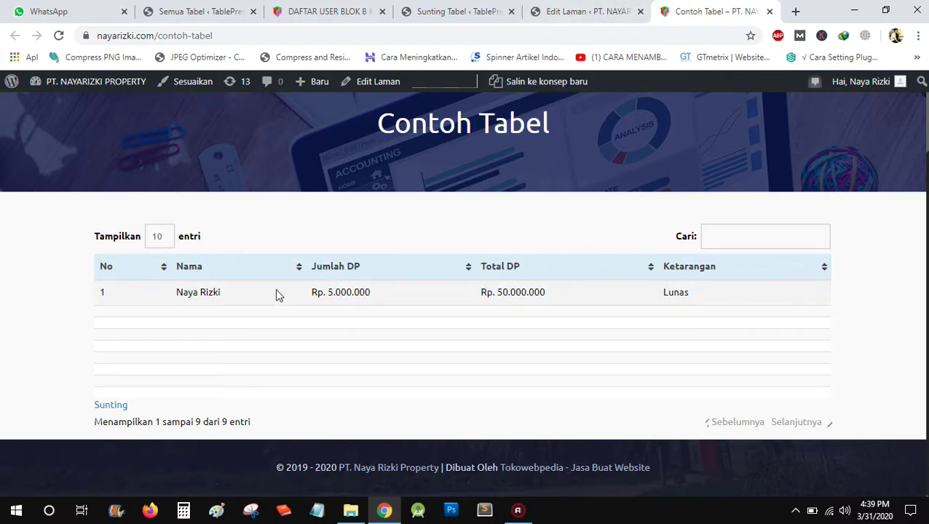
scroll(311, 99, "up", 2)
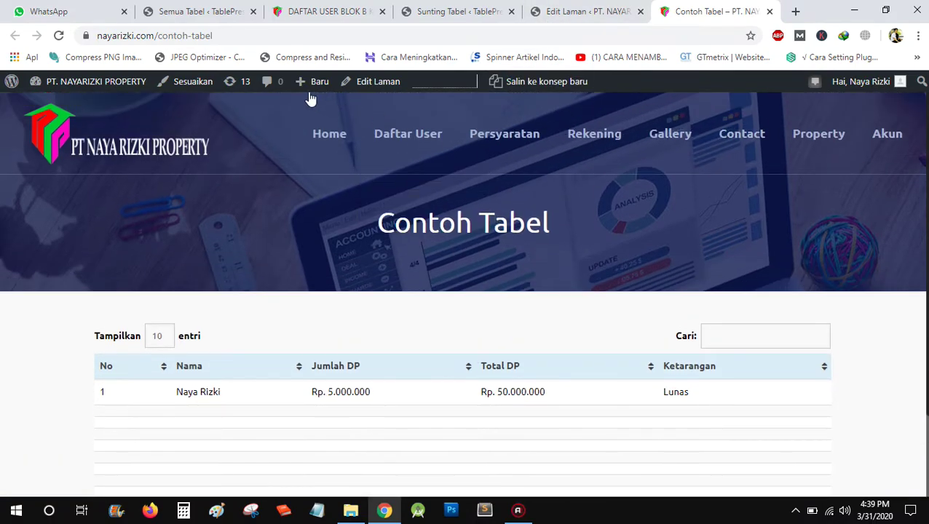
Step: Return to the Contoh Tabel table's editing page and look over its shortcode, details and contents
left_click(458, 6)
scroll(318, 226, "down", 1)
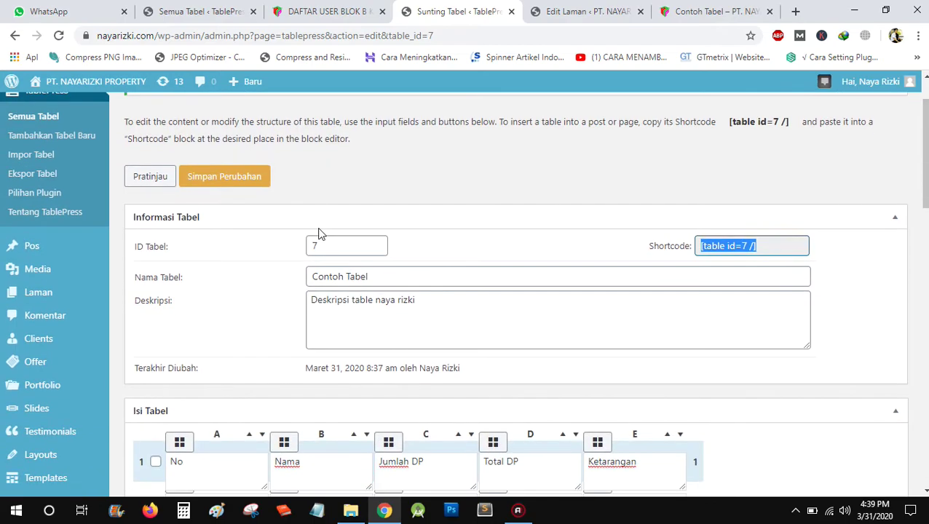
scroll(230, 264, "down", 2)
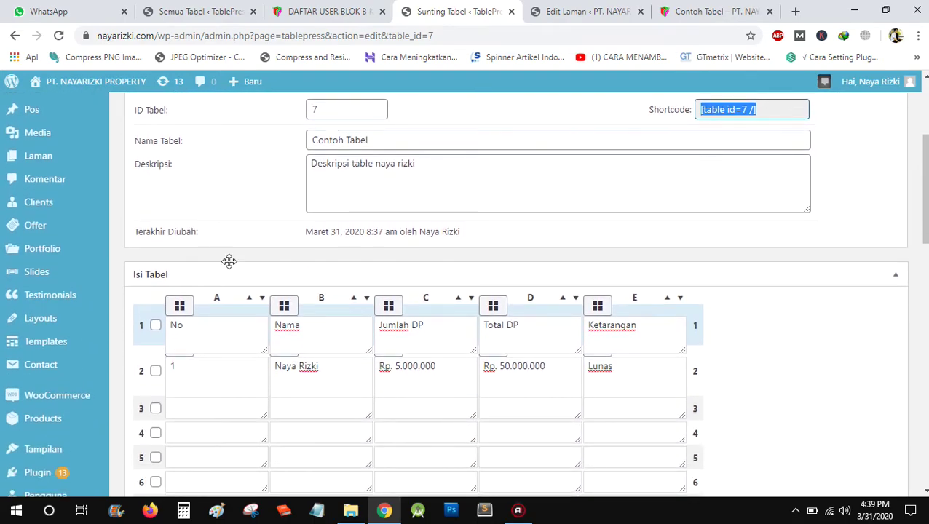
scroll(229, 262, "down", 2)
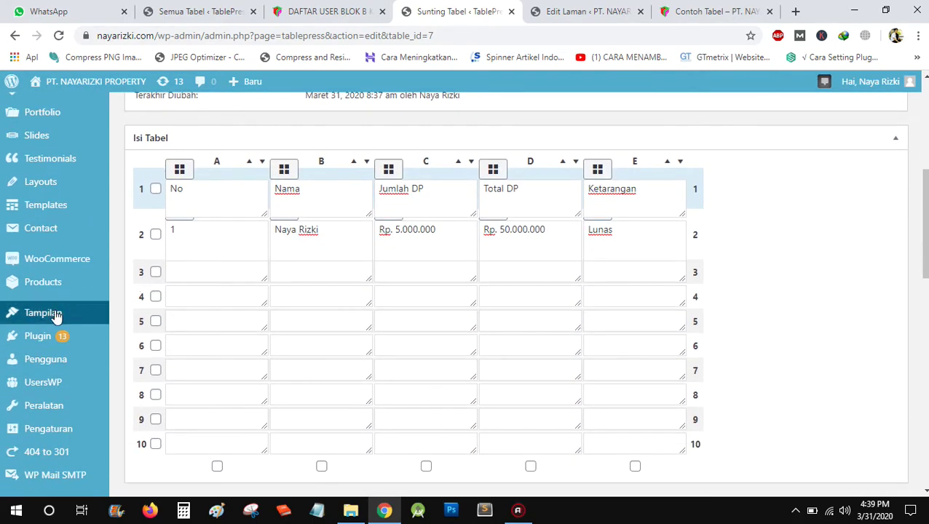
mouse_move(57, 314)
scroll(721, 222, "up", 5)
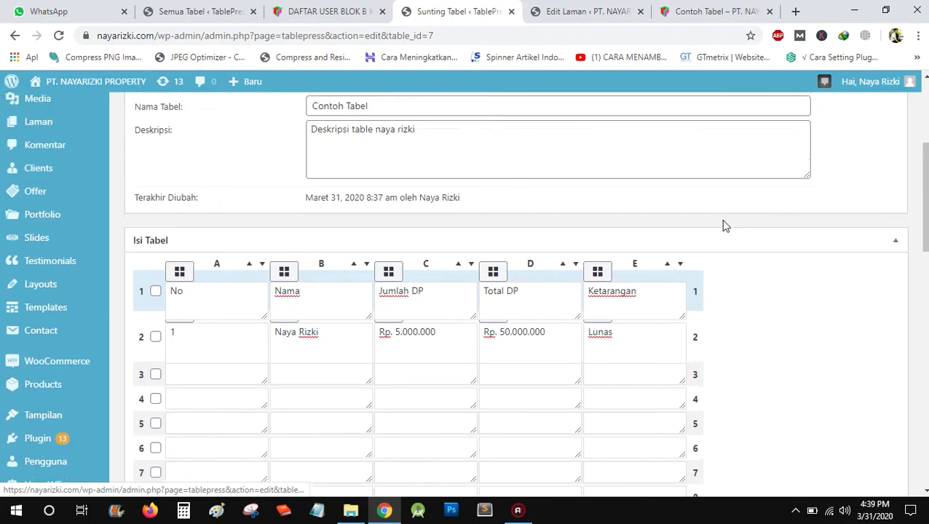
scroll(220, 172, "down", 4)
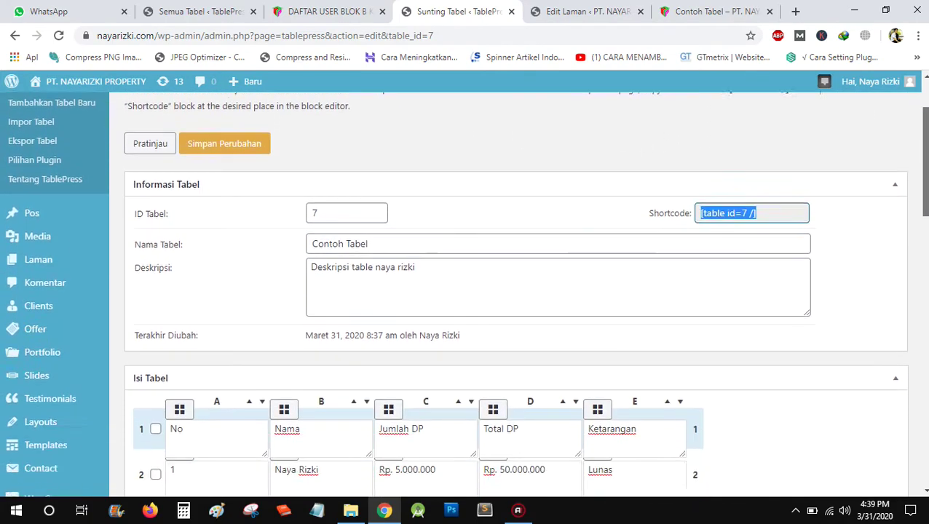
scroll(464, 291, "up", 5)
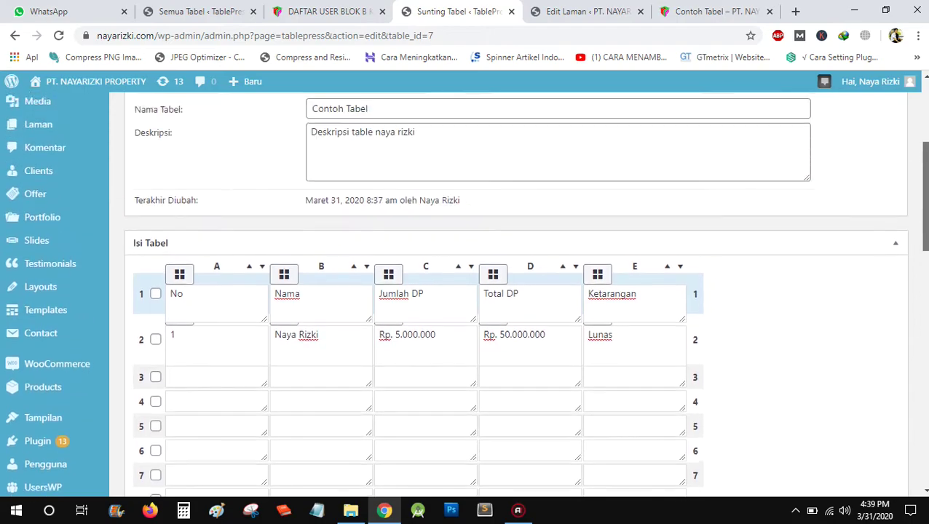
scroll(464, 291, "down", 3)
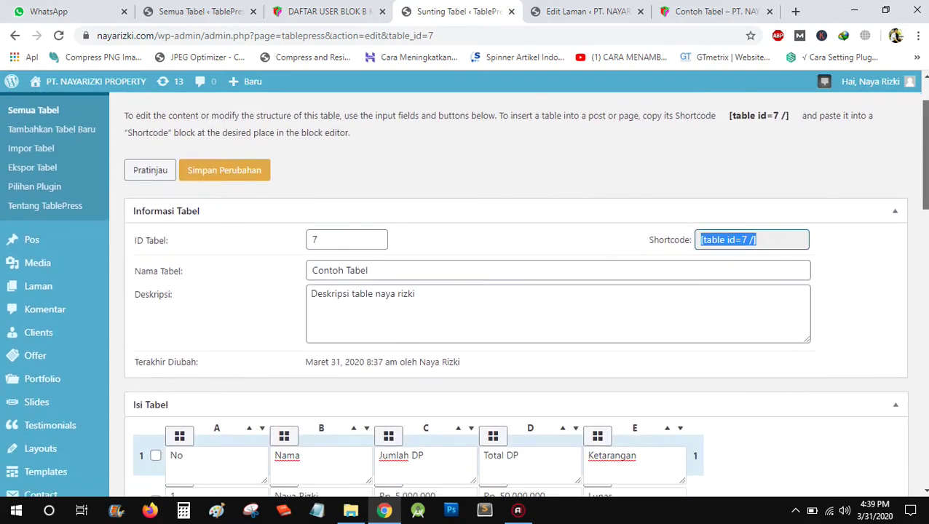
scroll(319, 230, "down", 1)
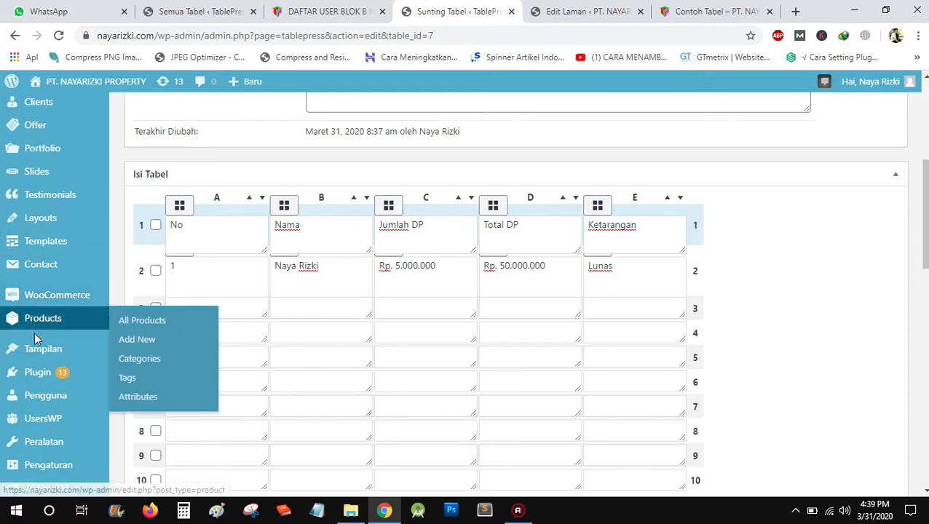
Step: Open the site's menu management page in a separate browser tab
mouse_move(40, 347)
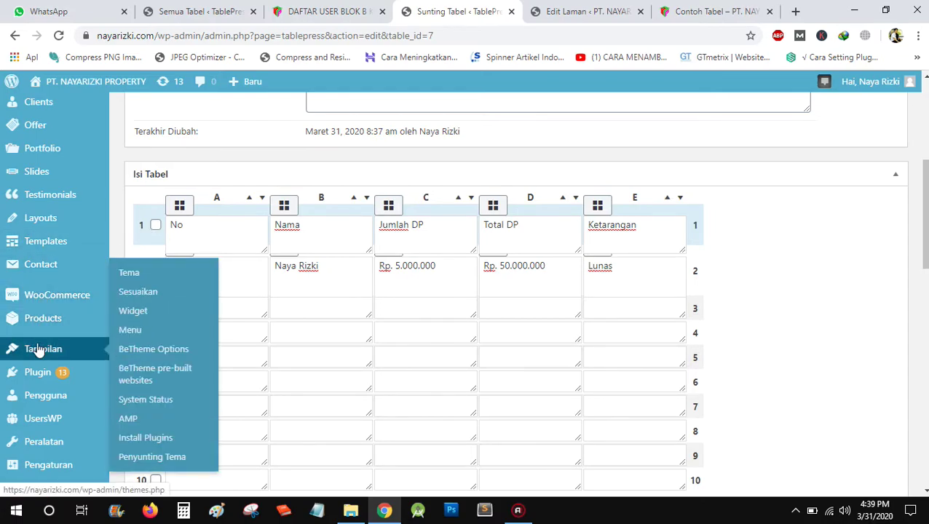
right_click(129, 333)
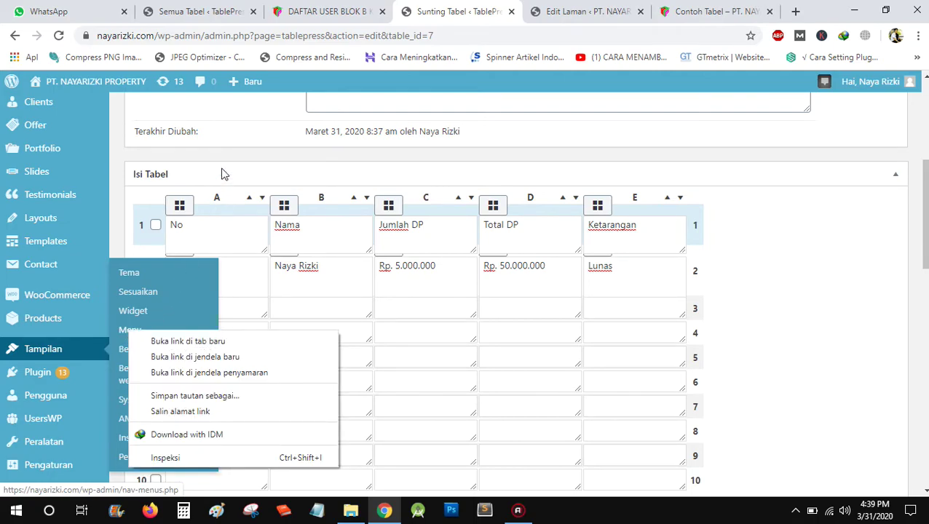
left_click(191, 190)
mouse_move(33, 351)
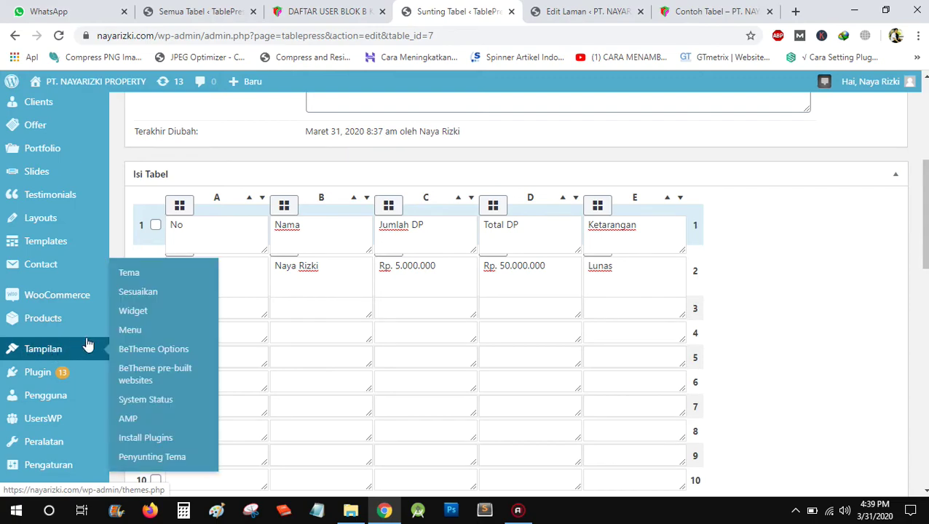
right_click(128, 334)
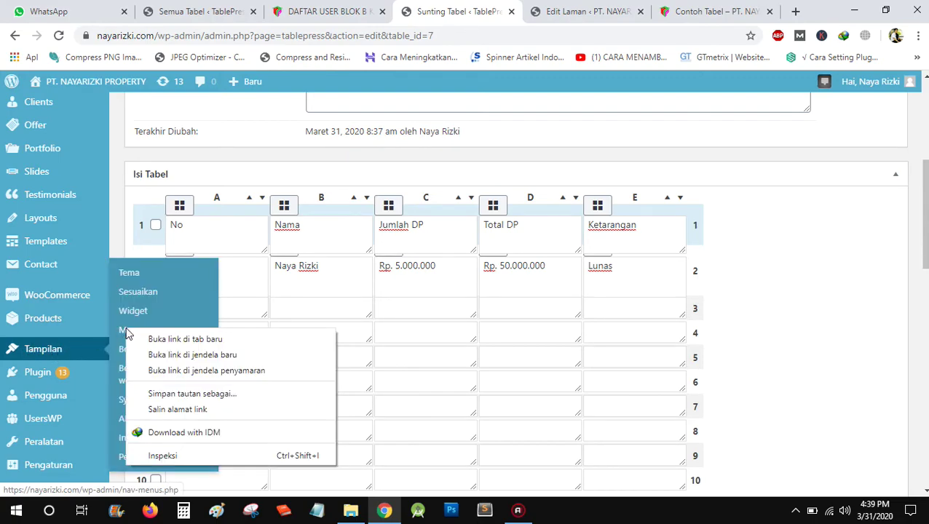
left_click(217, 340)
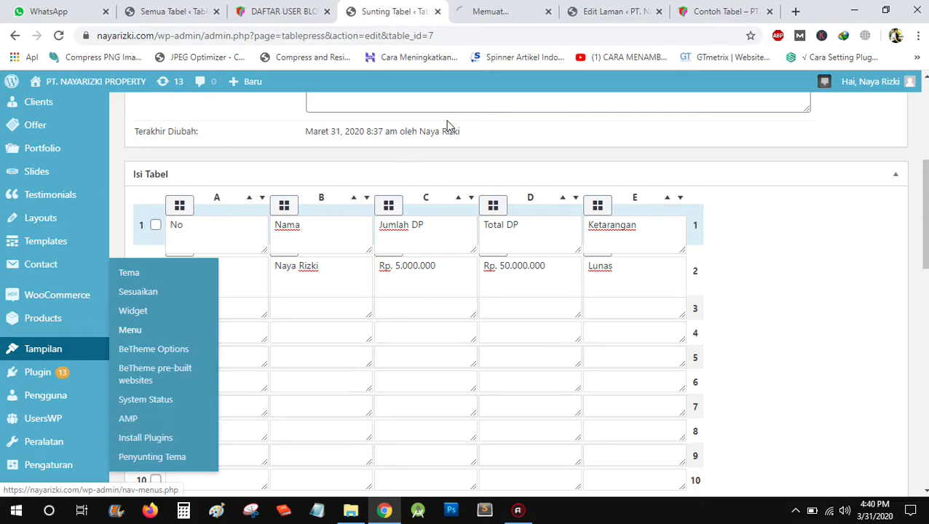
left_click(482, 8)
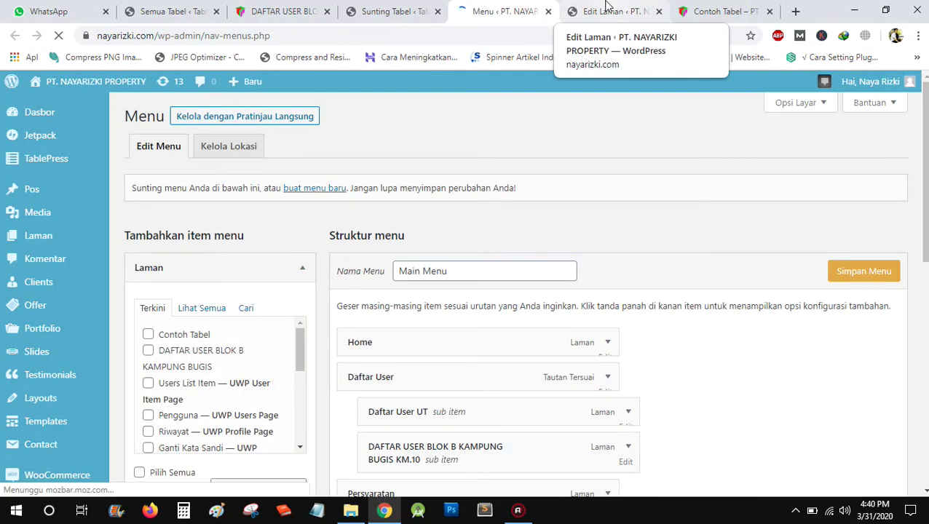
Step: Find the Contoh Tabel page in the full list of pages and add it to Main Menu
left_click(202, 309)
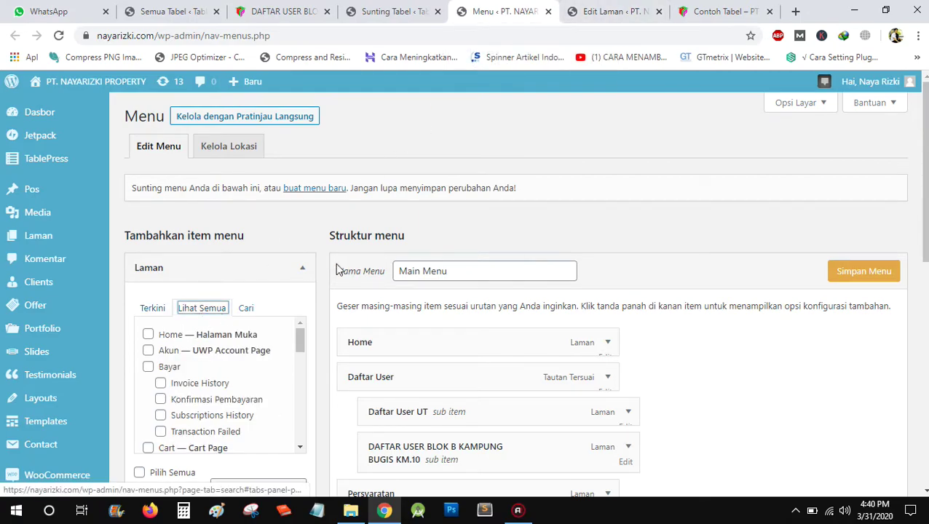
left_click(631, 8)
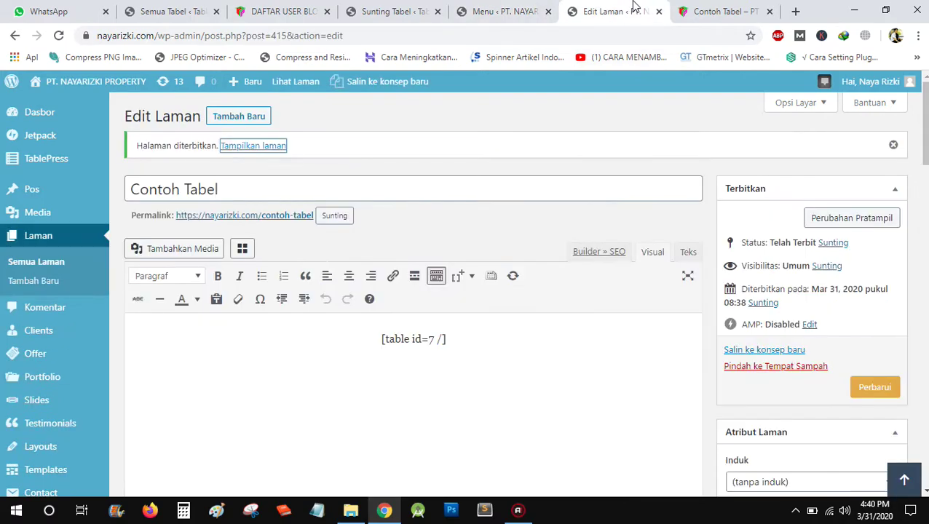
left_click(510, 8)
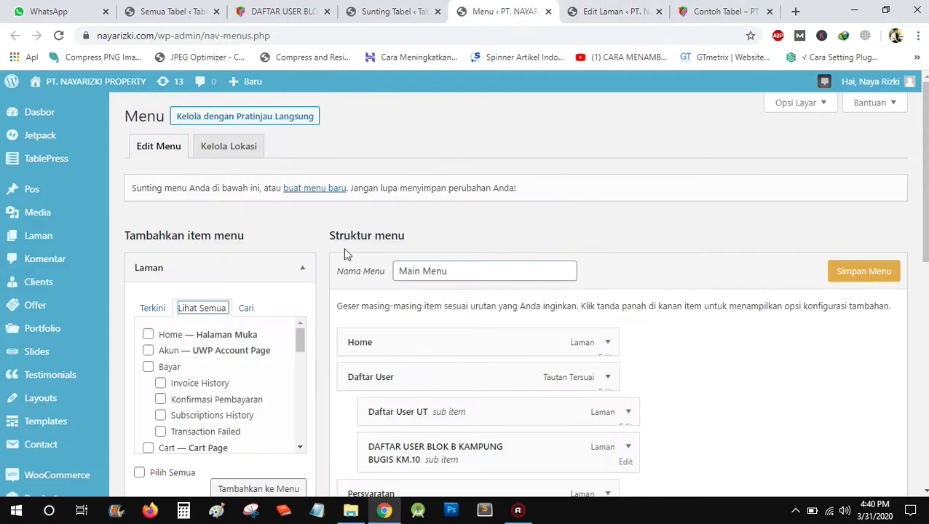
scroll(338, 269, "down", 1)
left_click_drag(299, 272, 300, 298)
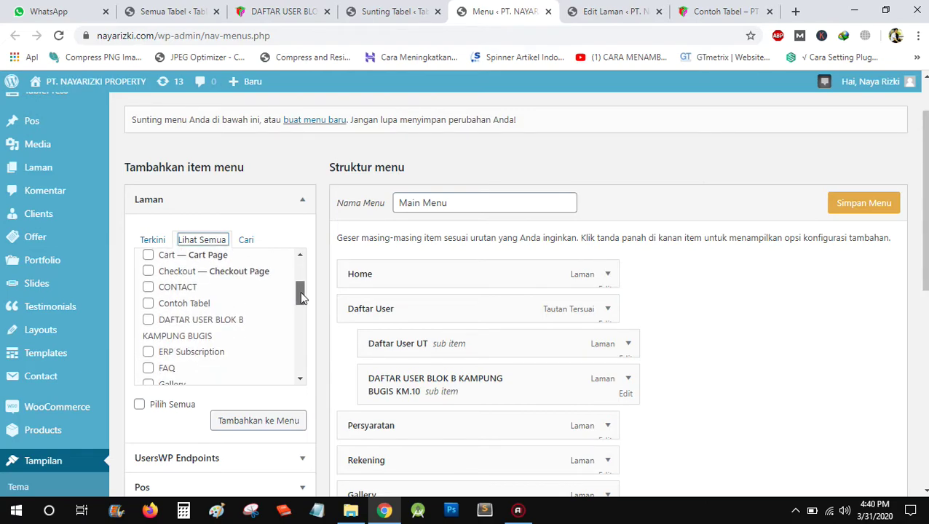
left_click(148, 303)
scroll(761, 307, "down", 1)
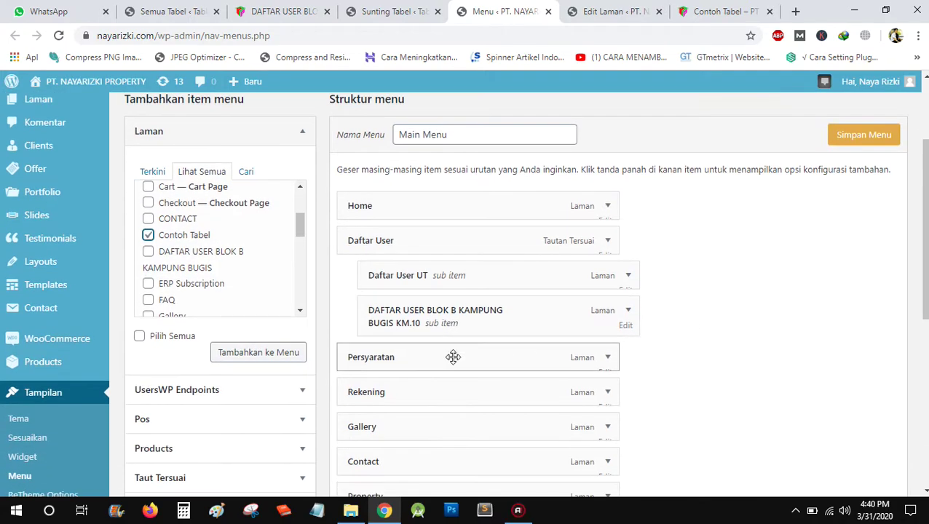
left_click(148, 236)
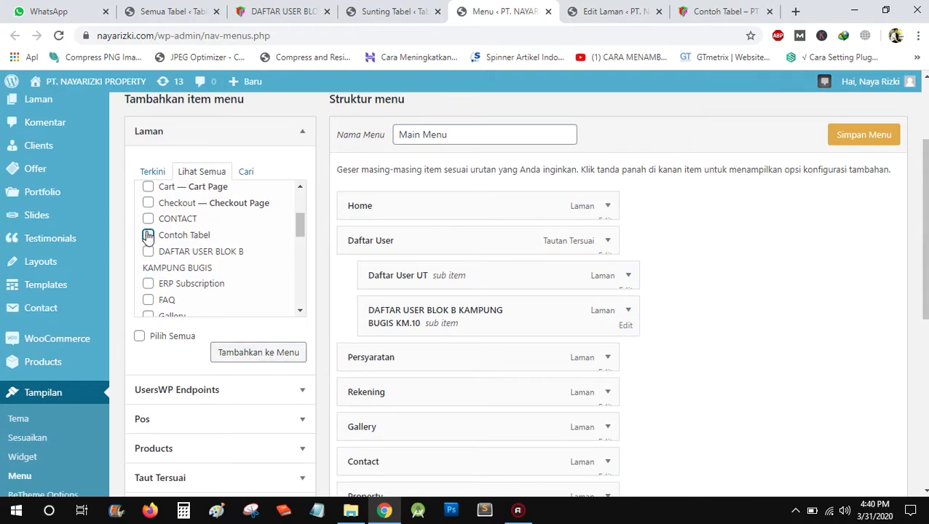
left_click(261, 354)
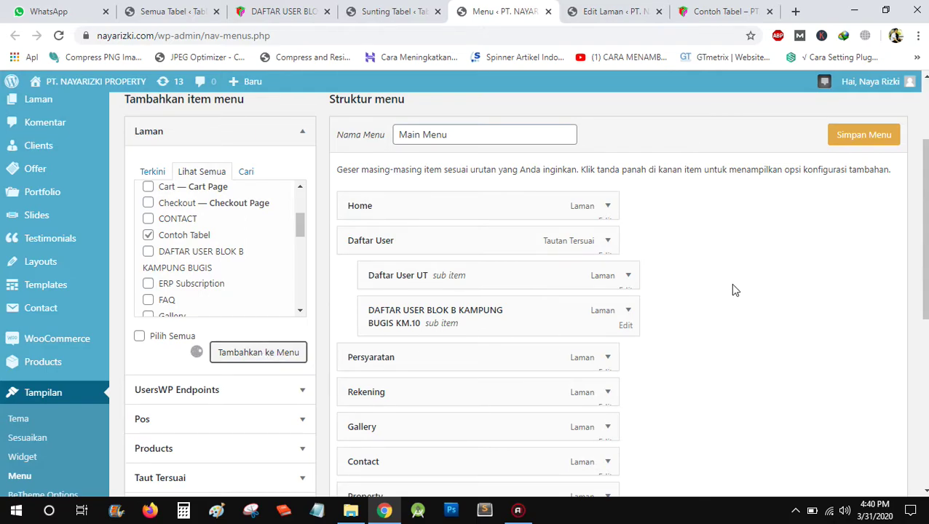
Step: Move the Contoh Tabel menu item below DAFTAR USER BLOK B KAMPUNG BUGIS KM.10 and make it a sub-item of Daftar User
scroll(731, 285, "down", 1)
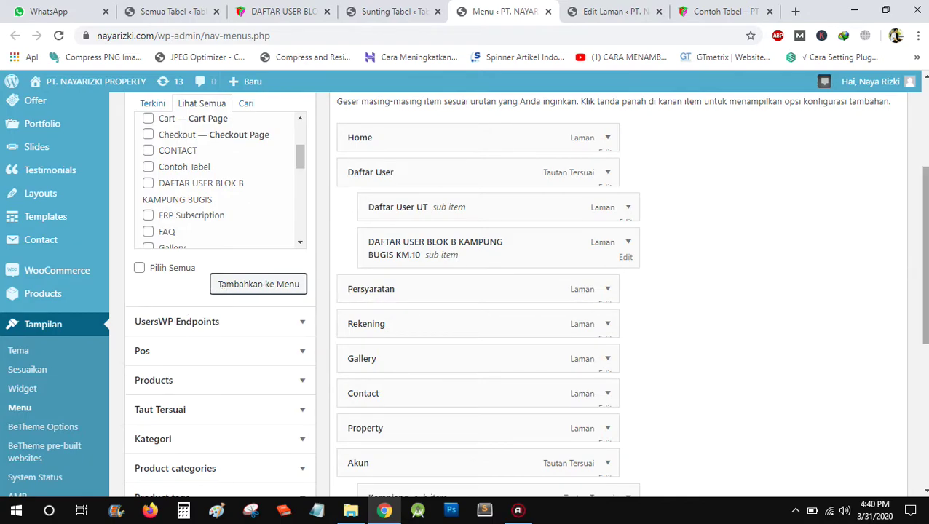
left_click_drag(925, 255, 925, 285)
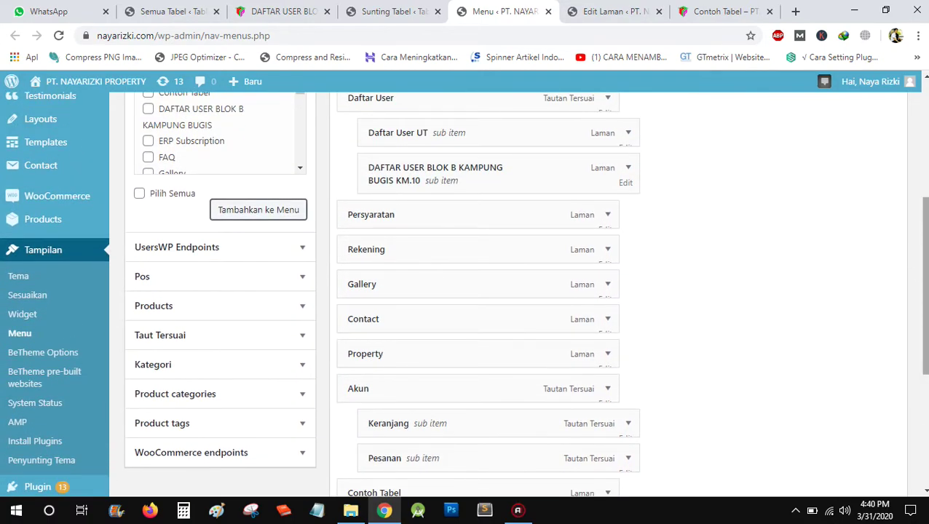
scroll(824, 251, "down", 4)
scroll(784, 341, "up", 2)
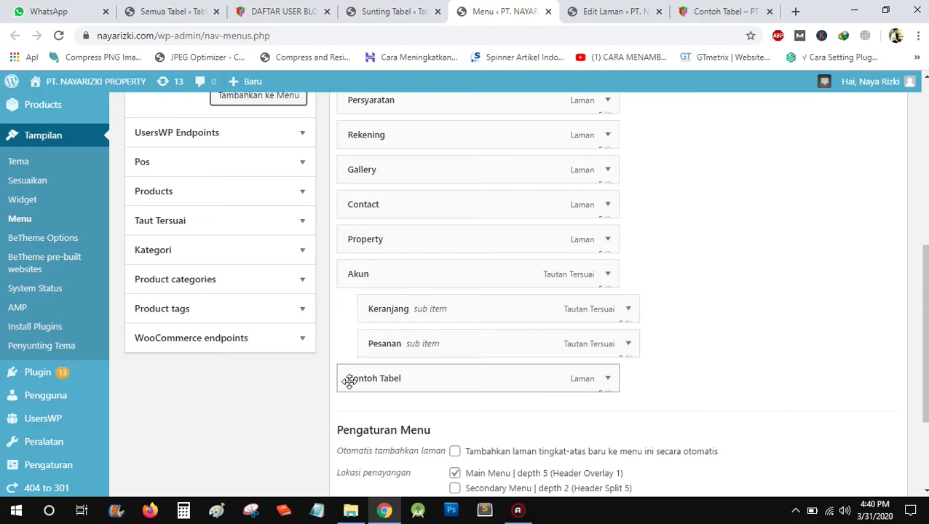
mouse_move(349, 381)
left_mouse_down()
mouse_move(350, 276)
mouse_move(353, 354)
mouse_move(373, 332)
mouse_move(375, 379)
mouse_move(348, 375)
mouse_move(405, 370)
mouse_move(347, 371)
left_mouse_up()
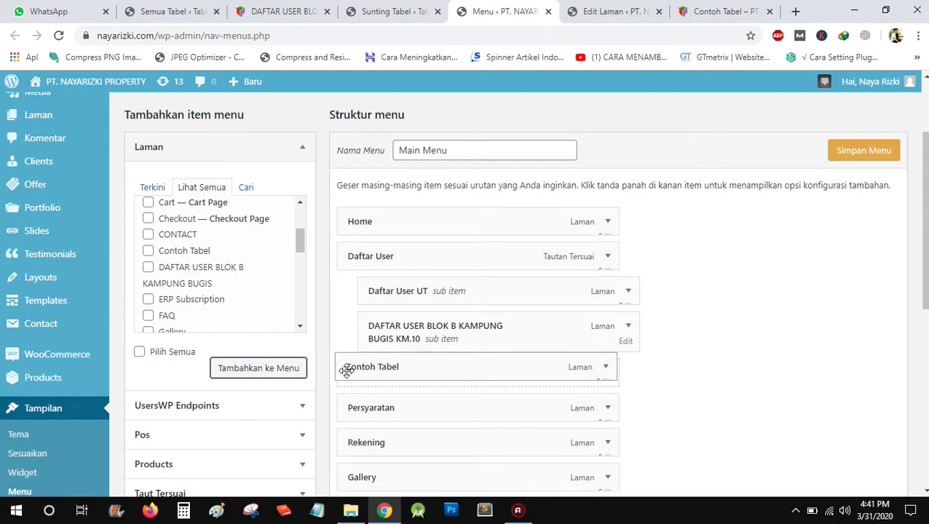
left_click_drag(346, 371, 369, 374)
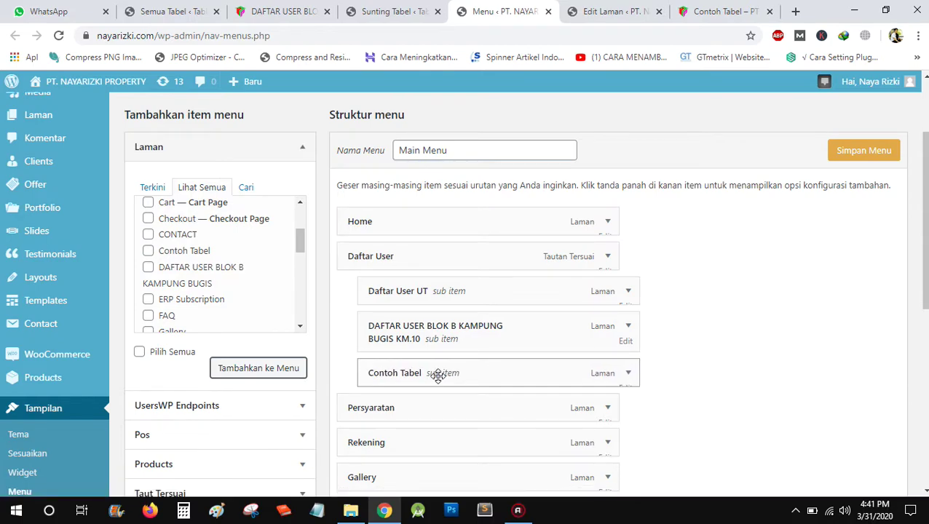
Step: Try Contoh Tabel as a top-level item and as a sub-item of the Blok B entry, then restore it under Daftar User
scroll(398, 242, "down", 1)
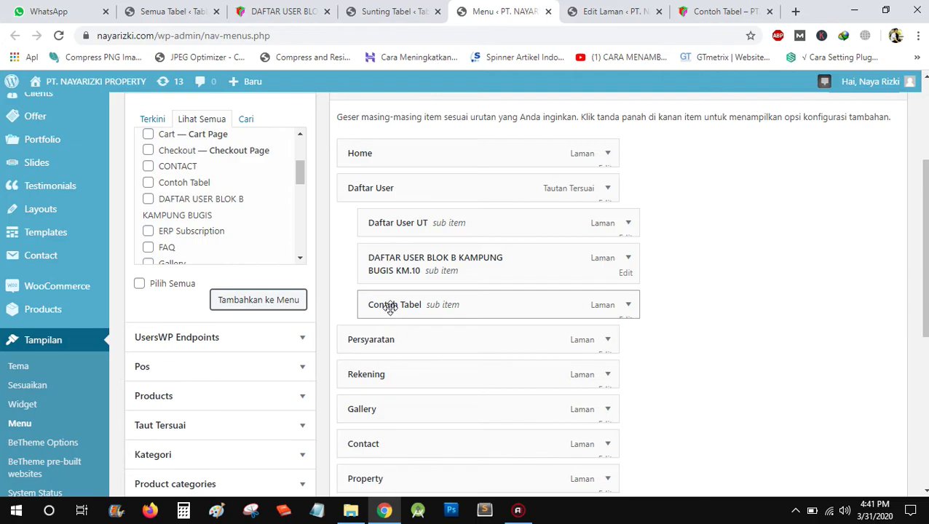
left_click_drag(390, 307, 374, 303)
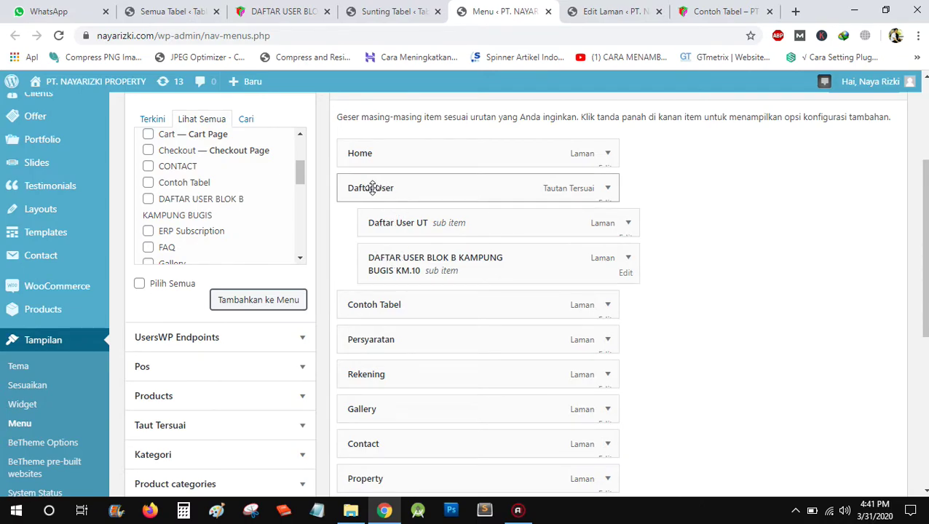
mouse_move(364, 307)
left_mouse_down()
mouse_move(372, 310)
mouse_move(360, 311)
left_mouse_up()
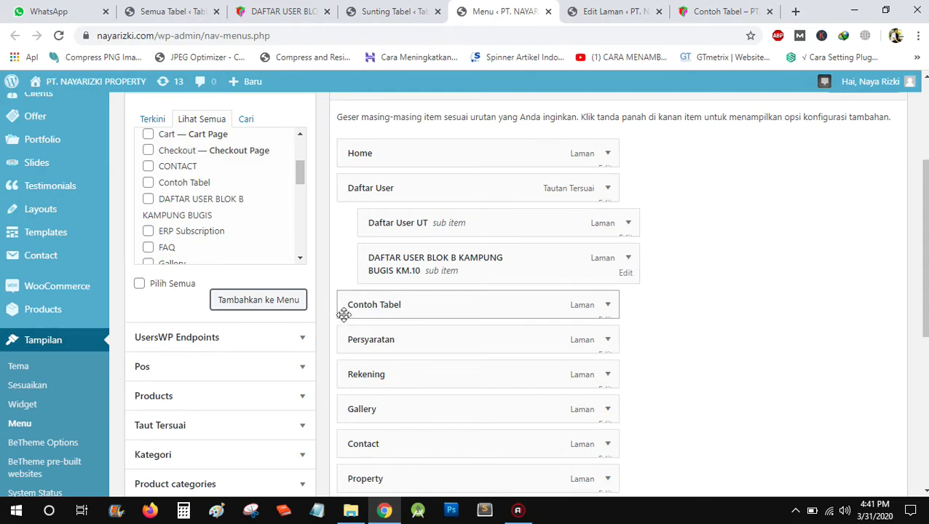
left_click_drag(359, 307, 417, 307)
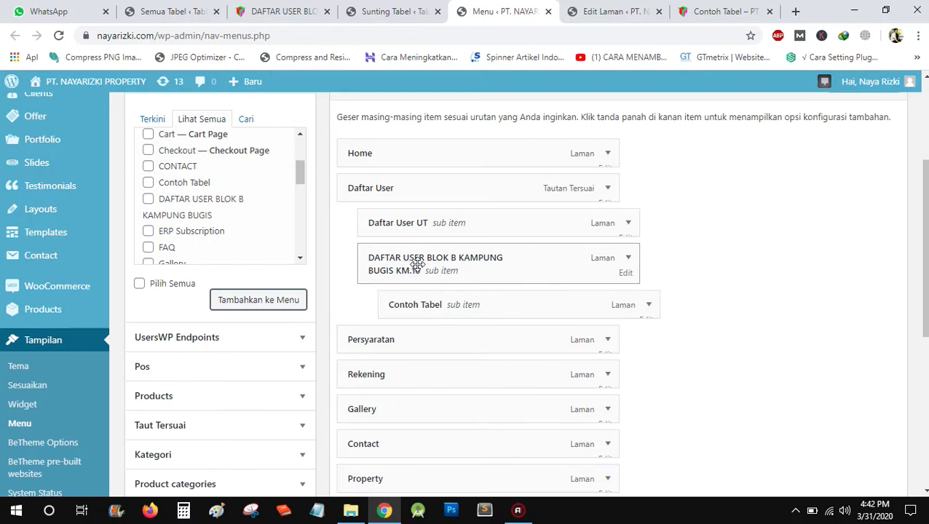
left_click_drag(425, 304, 406, 306)
Step: Save Main Menu and reload the published Contoh Tabel page to check the Daftar User submenu
scroll(787, 282, "up", 1)
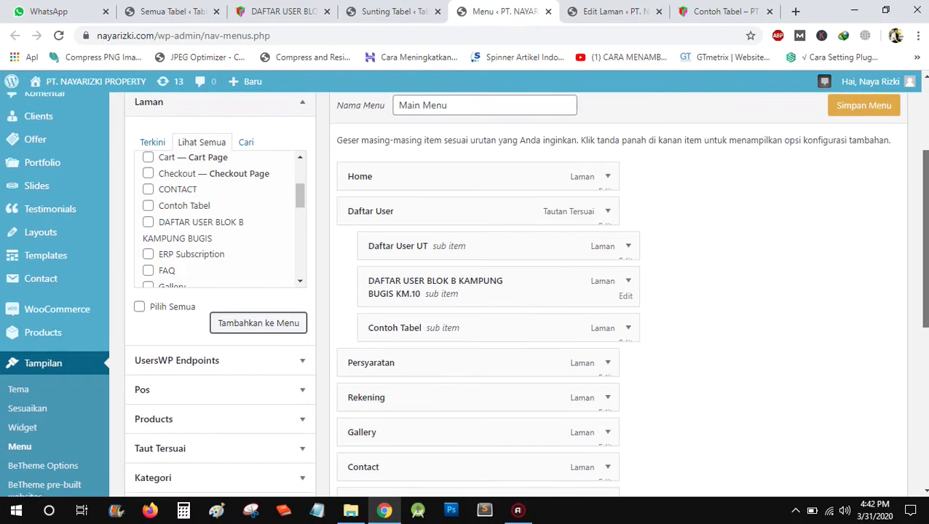
left_click(866, 136)
left_click_drag(727, 9, 507, 6)
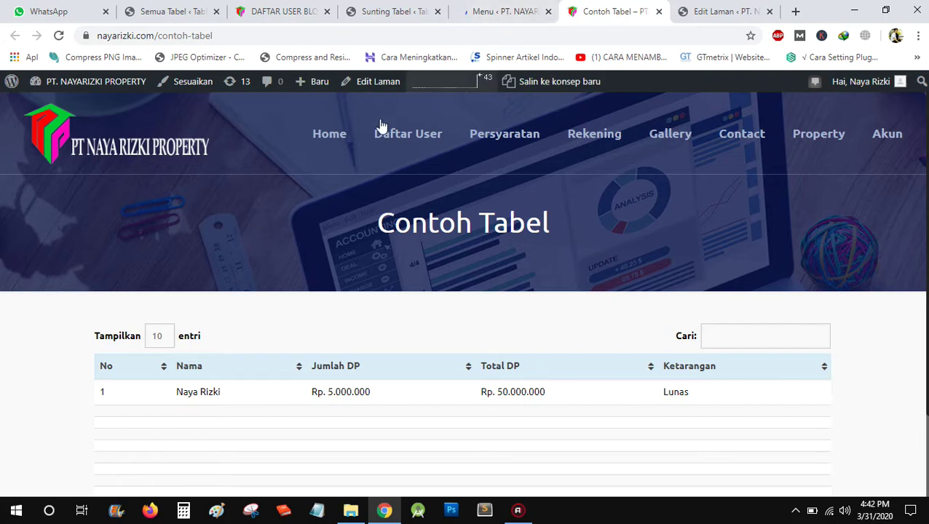
left_click(59, 41)
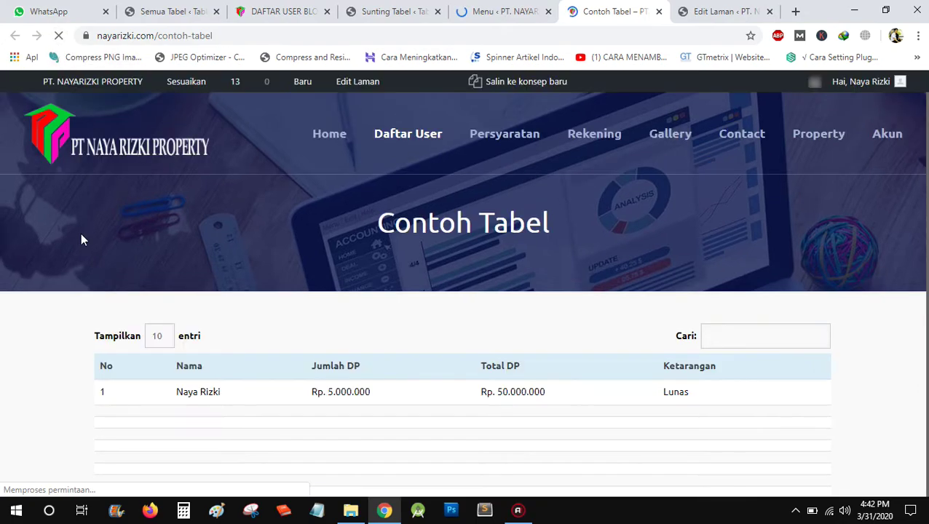
mouse_move(400, 149)
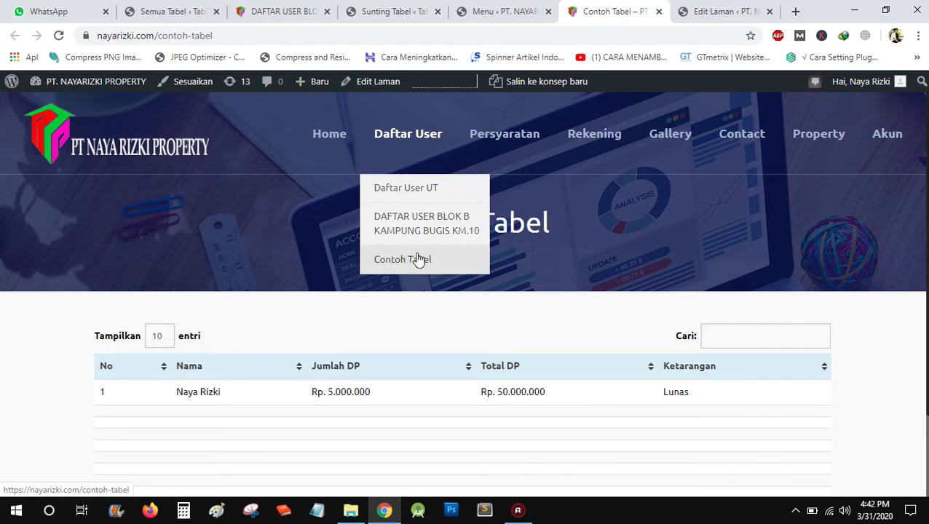
Step: Make Contoh Tabel a sub-item of DAFTAR USER BLOK B KAMPUNG BUGIS KM.10 in Main Menu and save the menu
key("ctrl+Page_Up")
scroll(468, 276, "down", 3)
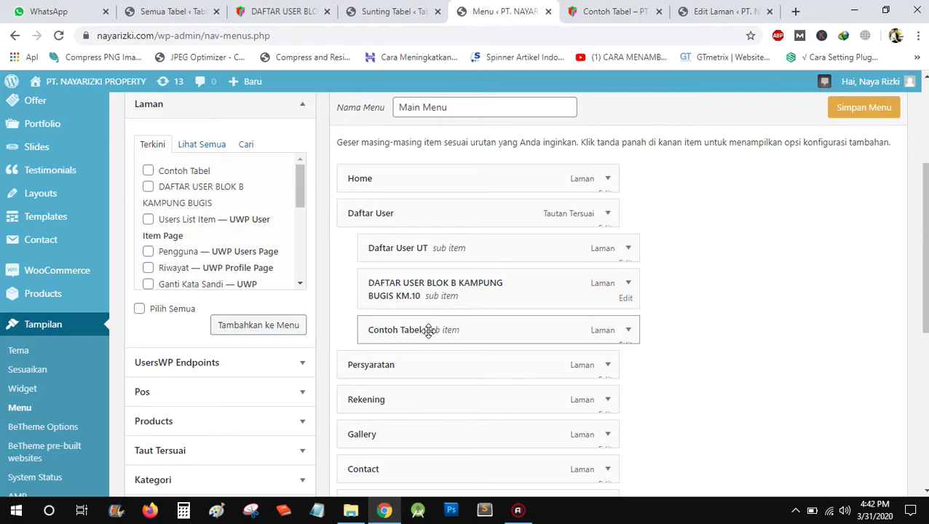
left_click_drag(416, 324, 489, 321)
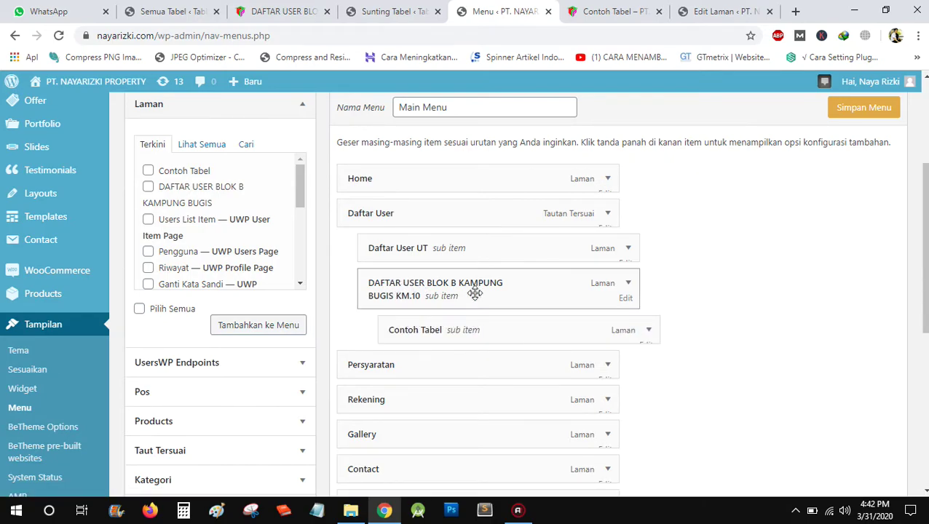
left_click(844, 112)
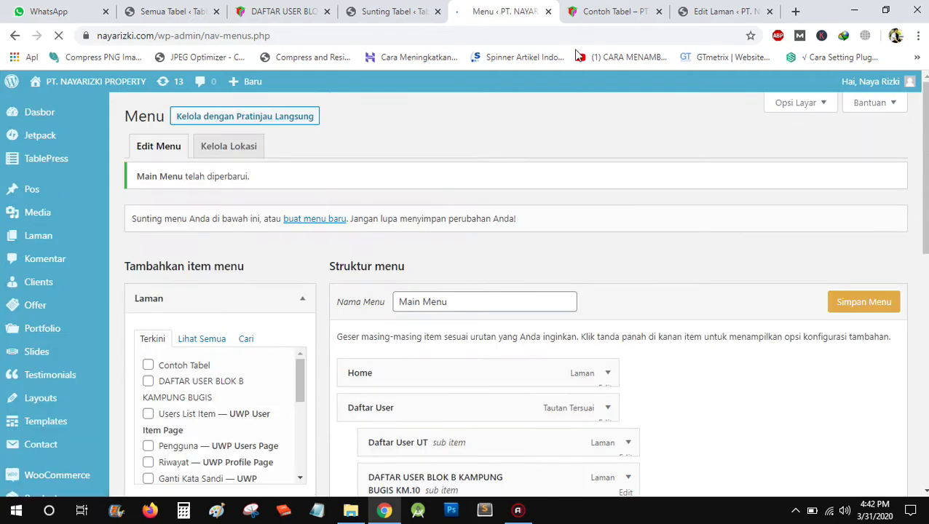
Step: Reload the published Contoh Tabel page and open Contoh Tabel from the Blok B submenu under Daftar User to check the nesting
left_click(591, 11)
left_click(58, 35)
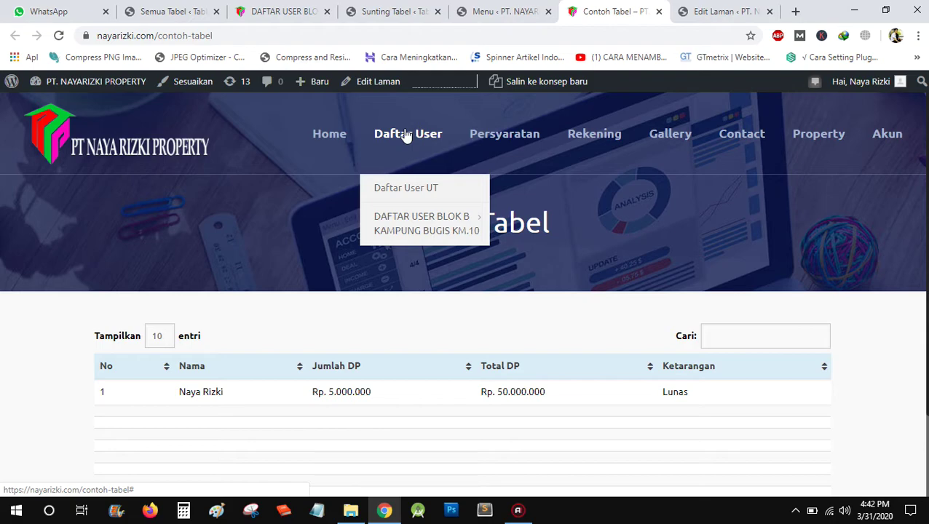
mouse_move(397, 222)
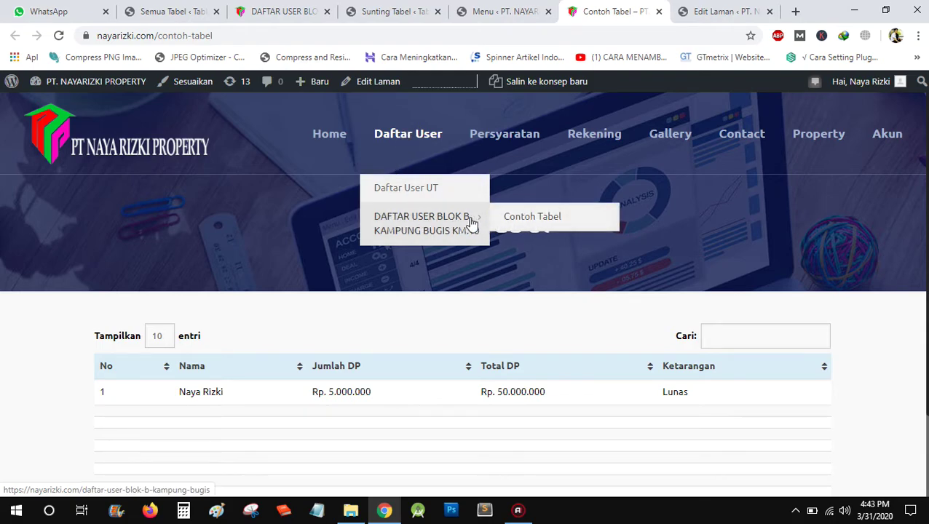
left_click(531, 220)
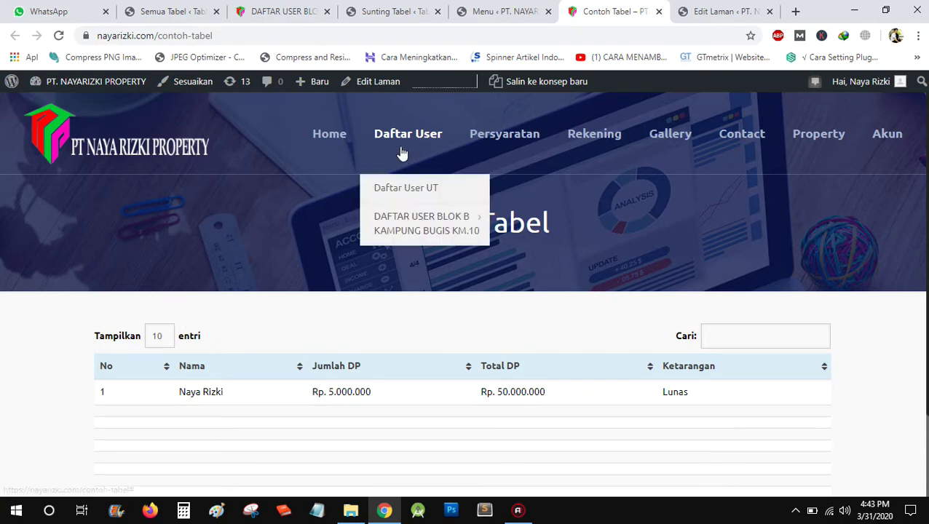
mouse_move(389, 213)
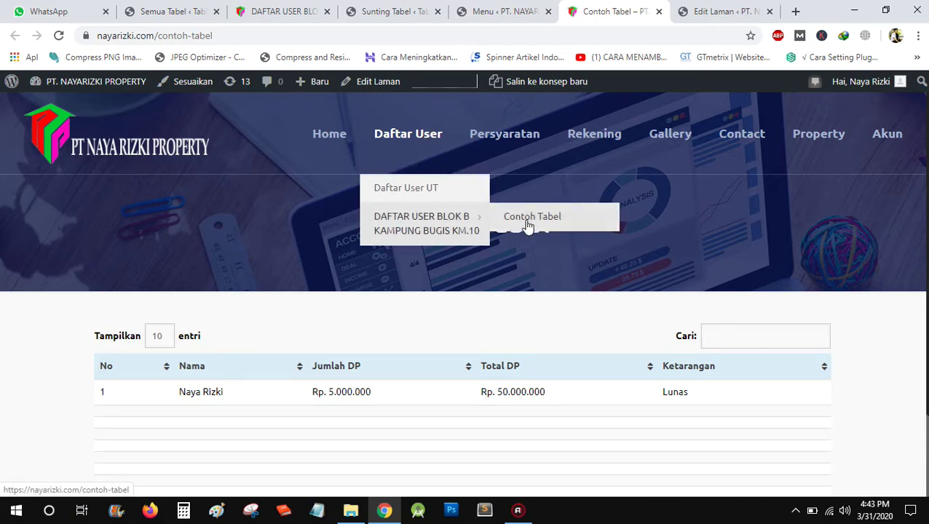
mouse_move(400, 230)
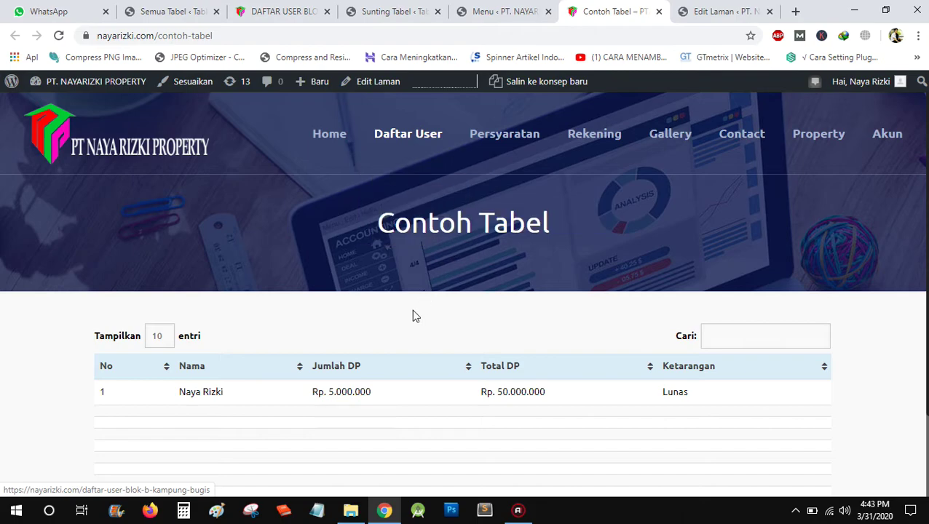
left_click(487, 13)
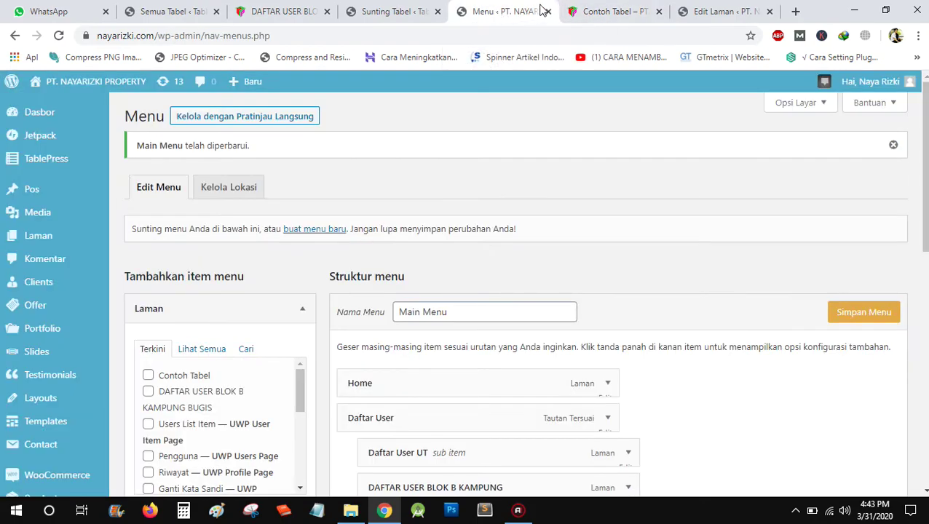
left_click(606, 9)
mouse_move(394, 141)
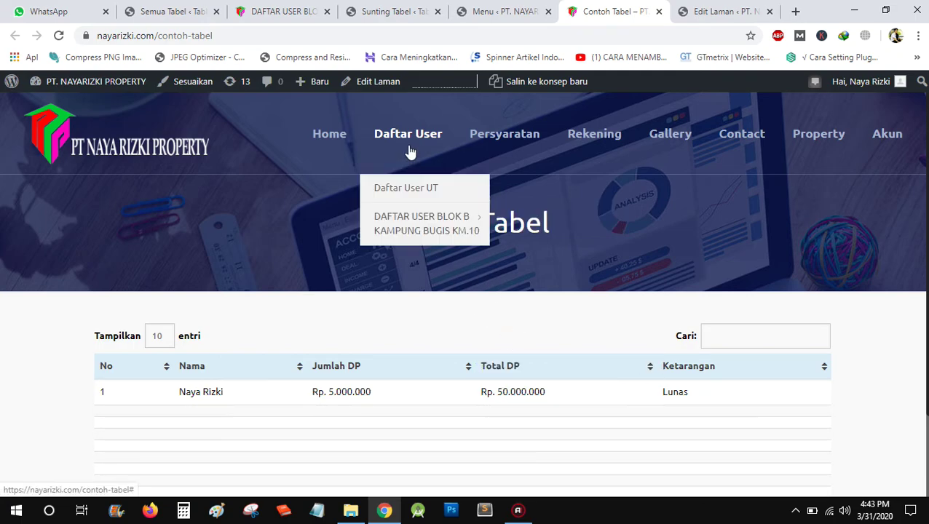
mouse_move(514, 512)
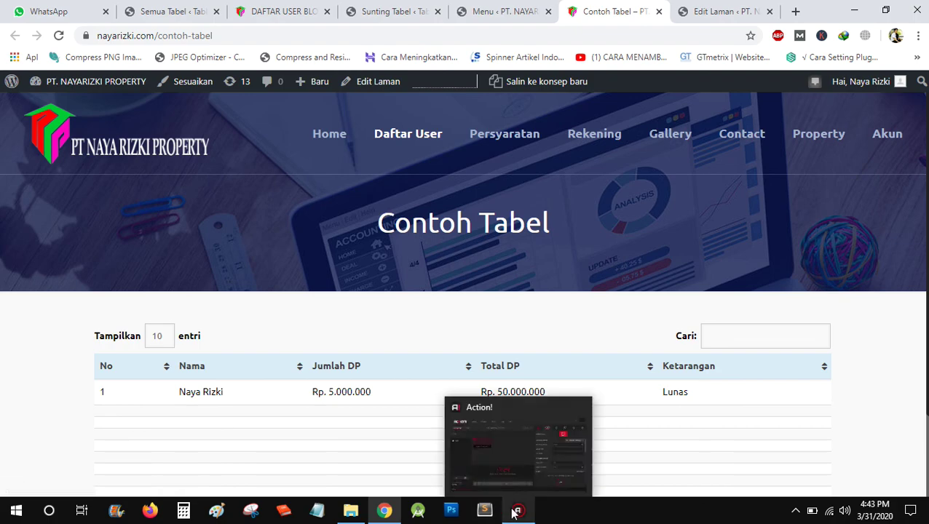